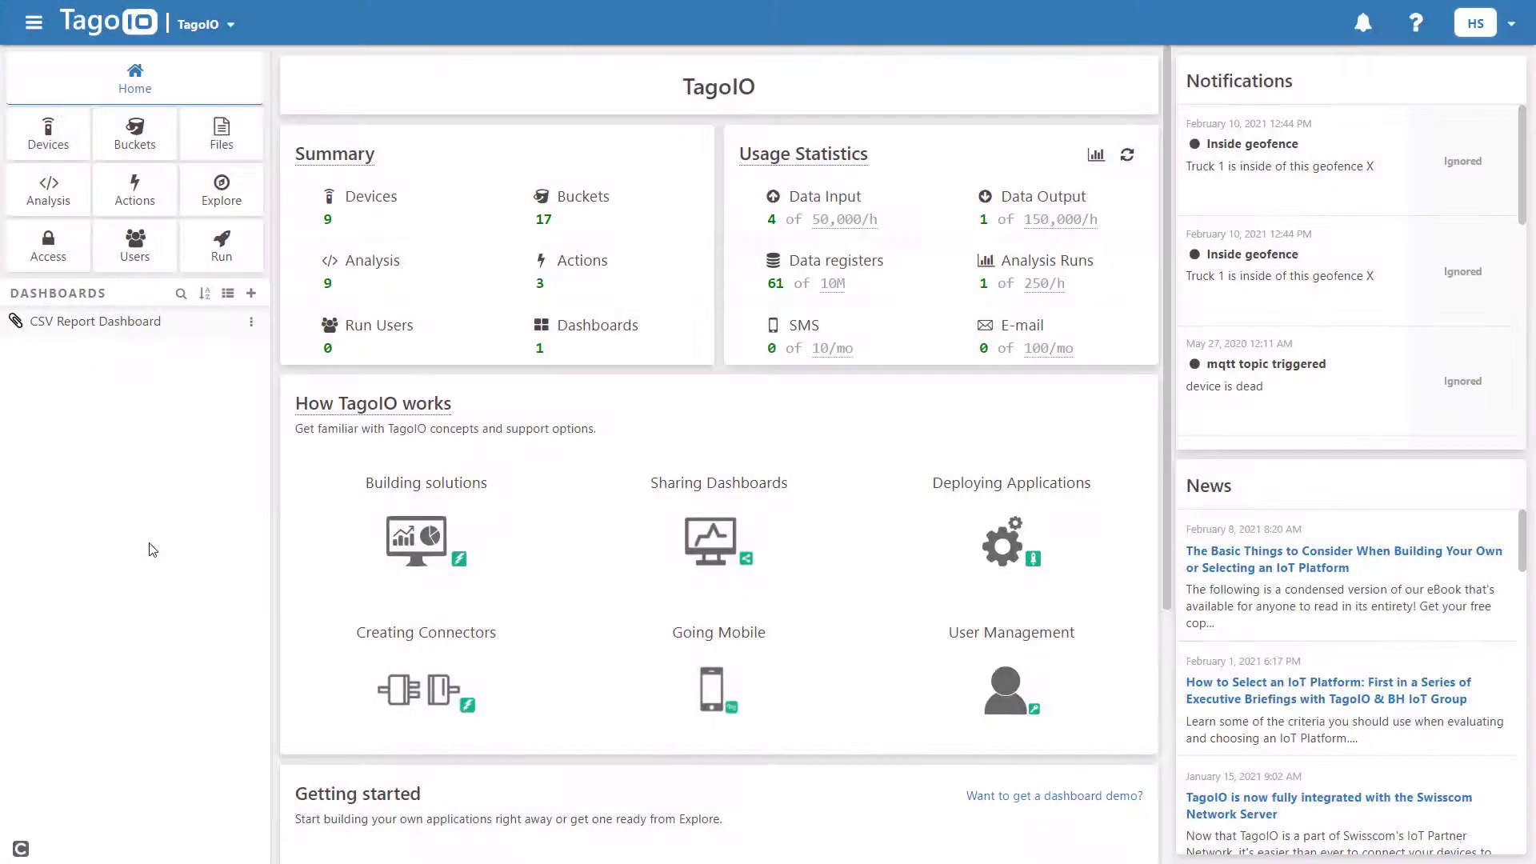
left_click(52, 124)
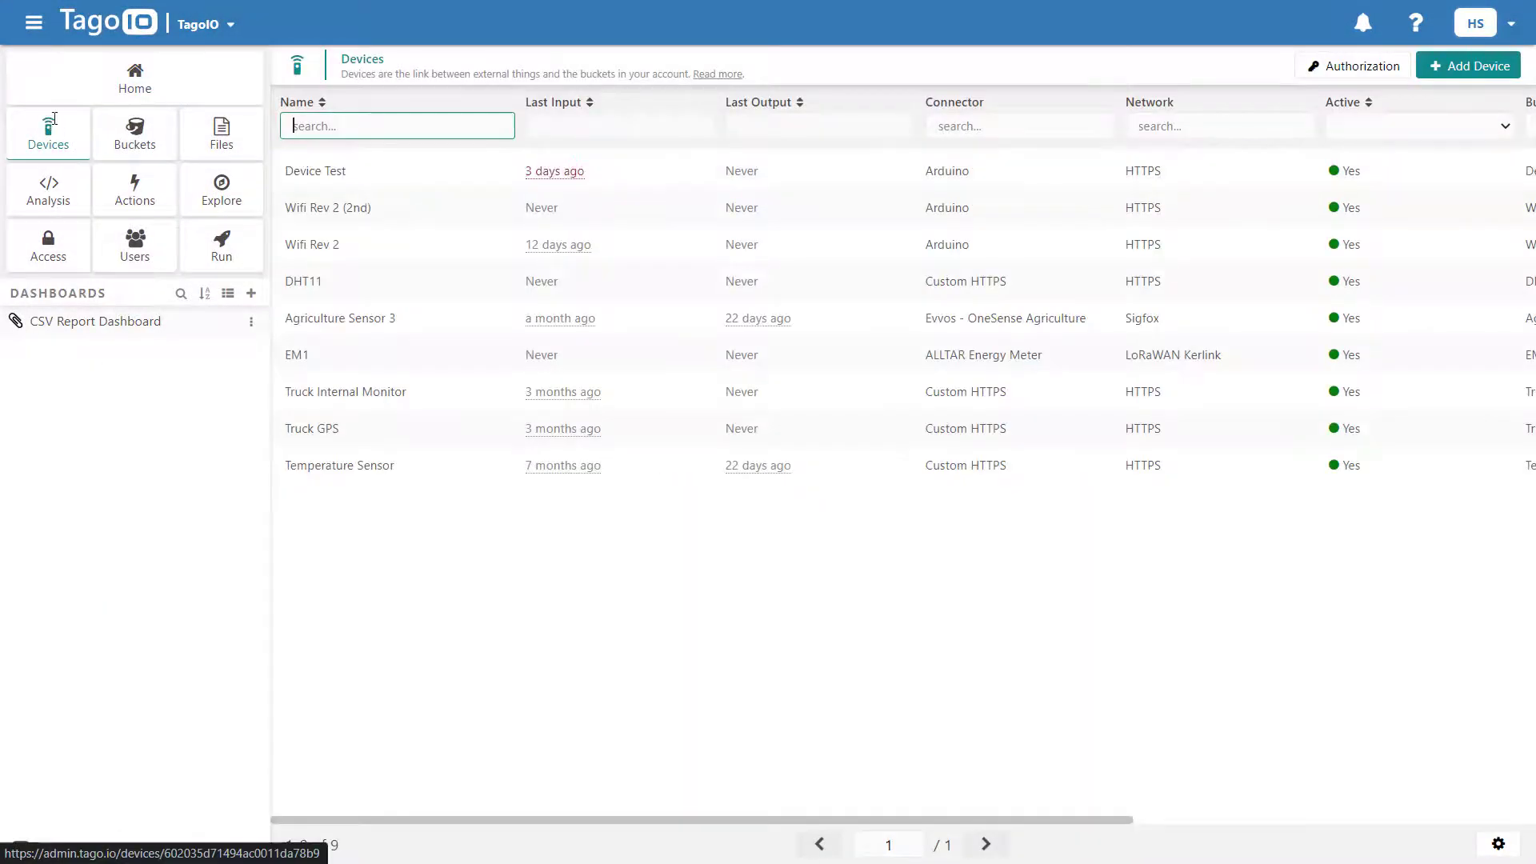
left_click(1441, 69)
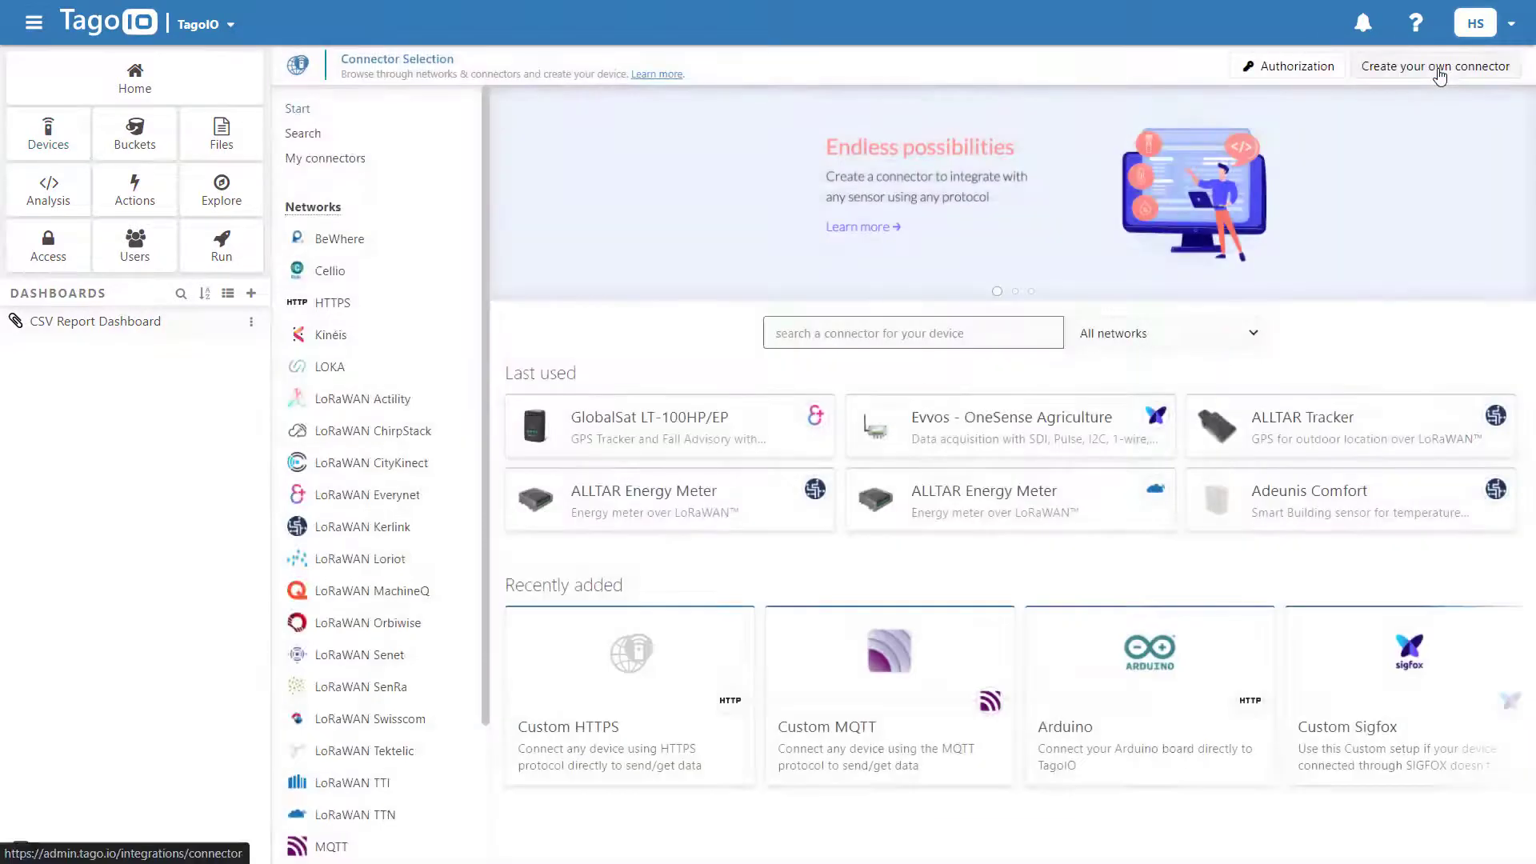
left_click(685, 426)
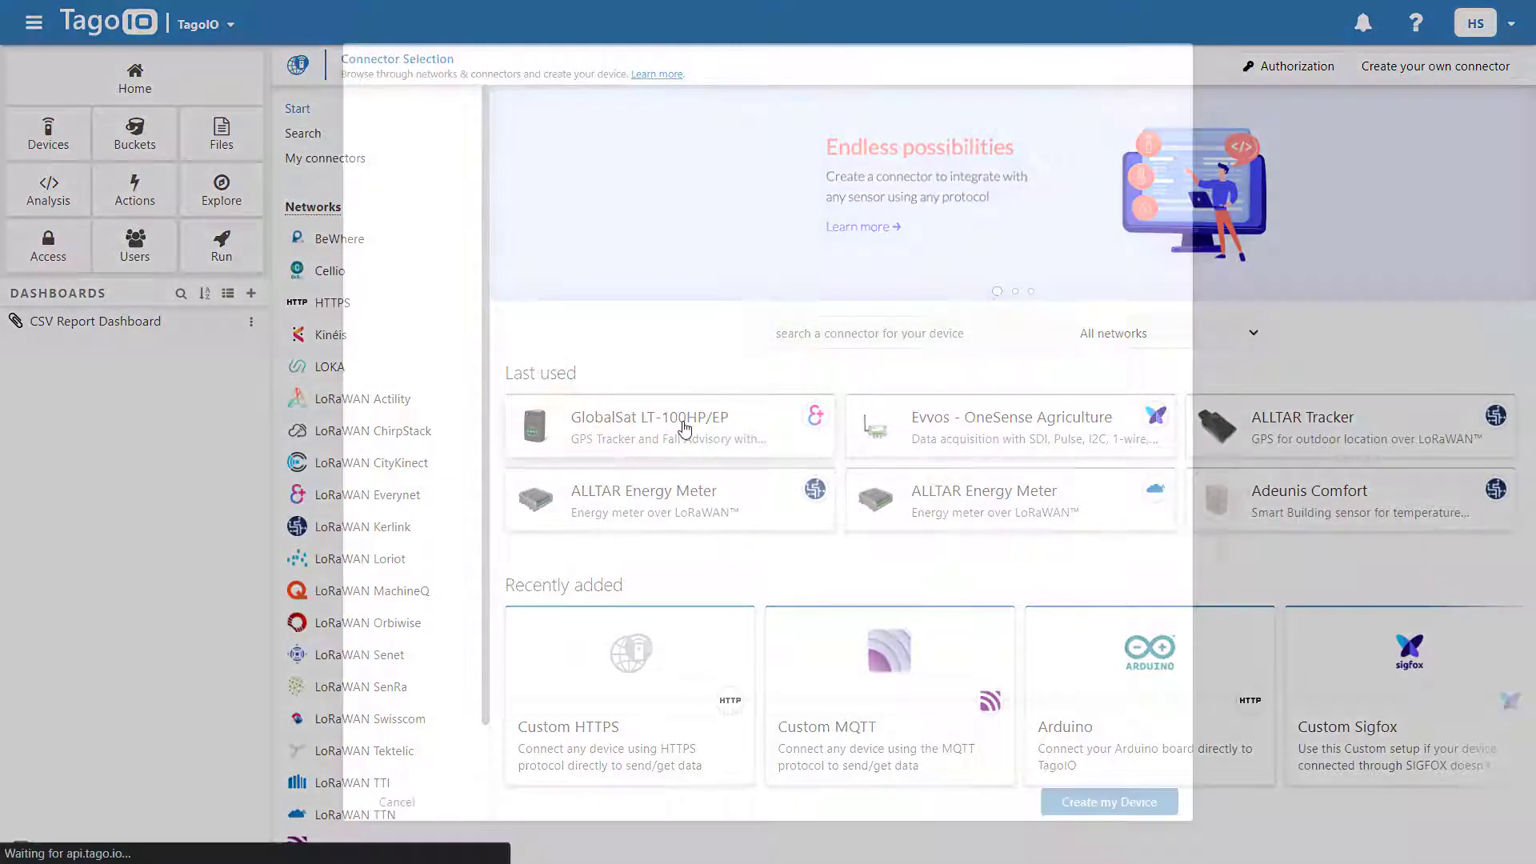
left_click(685, 428)
type("0000")
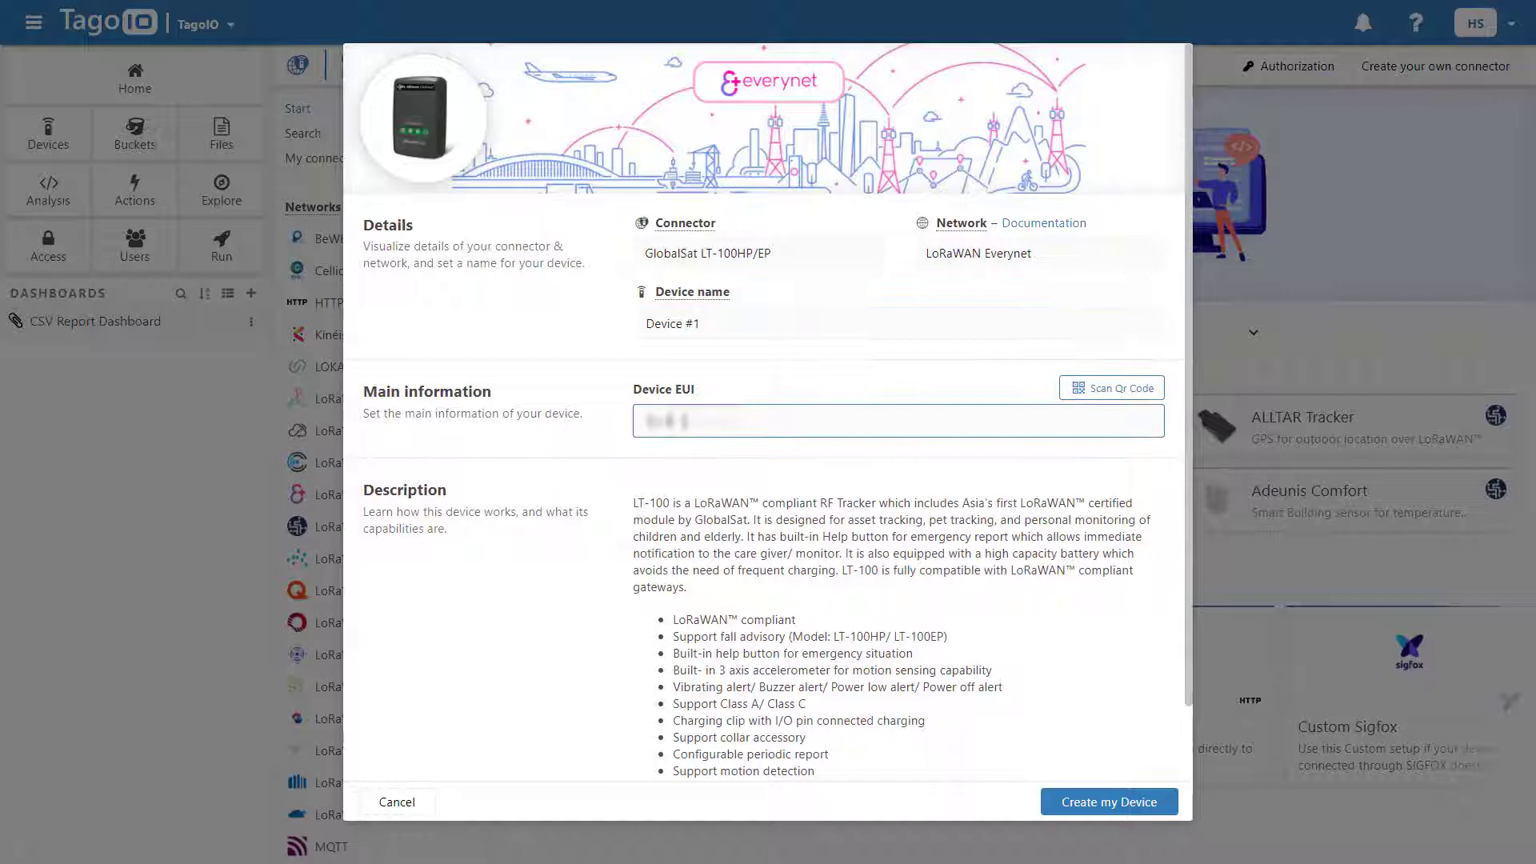
type("00000000")
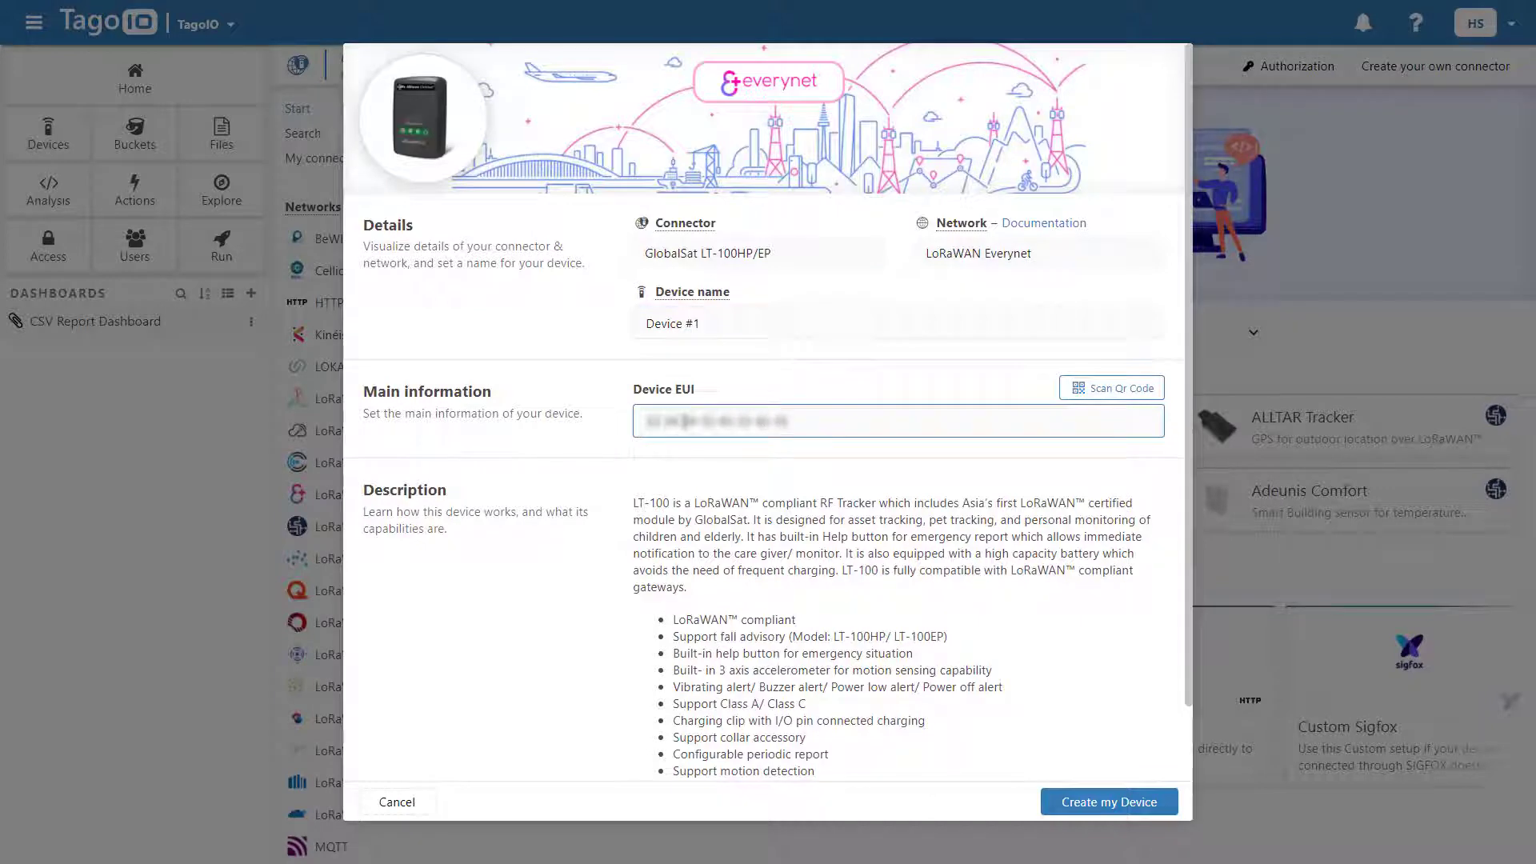
left_click_drag(710, 334, 625, 317)
type("G")
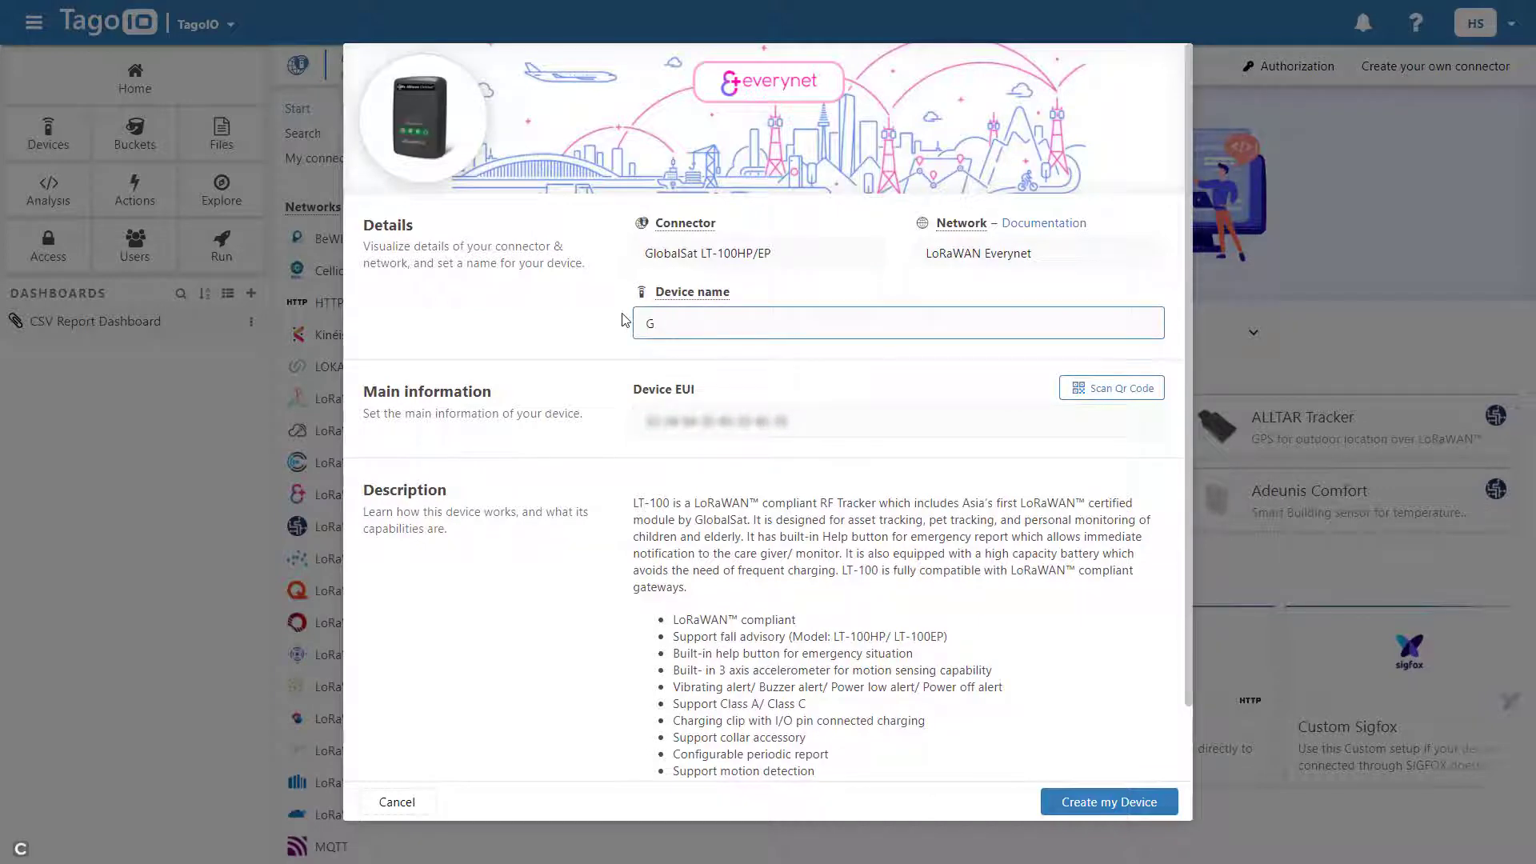
type("ollobalSat")
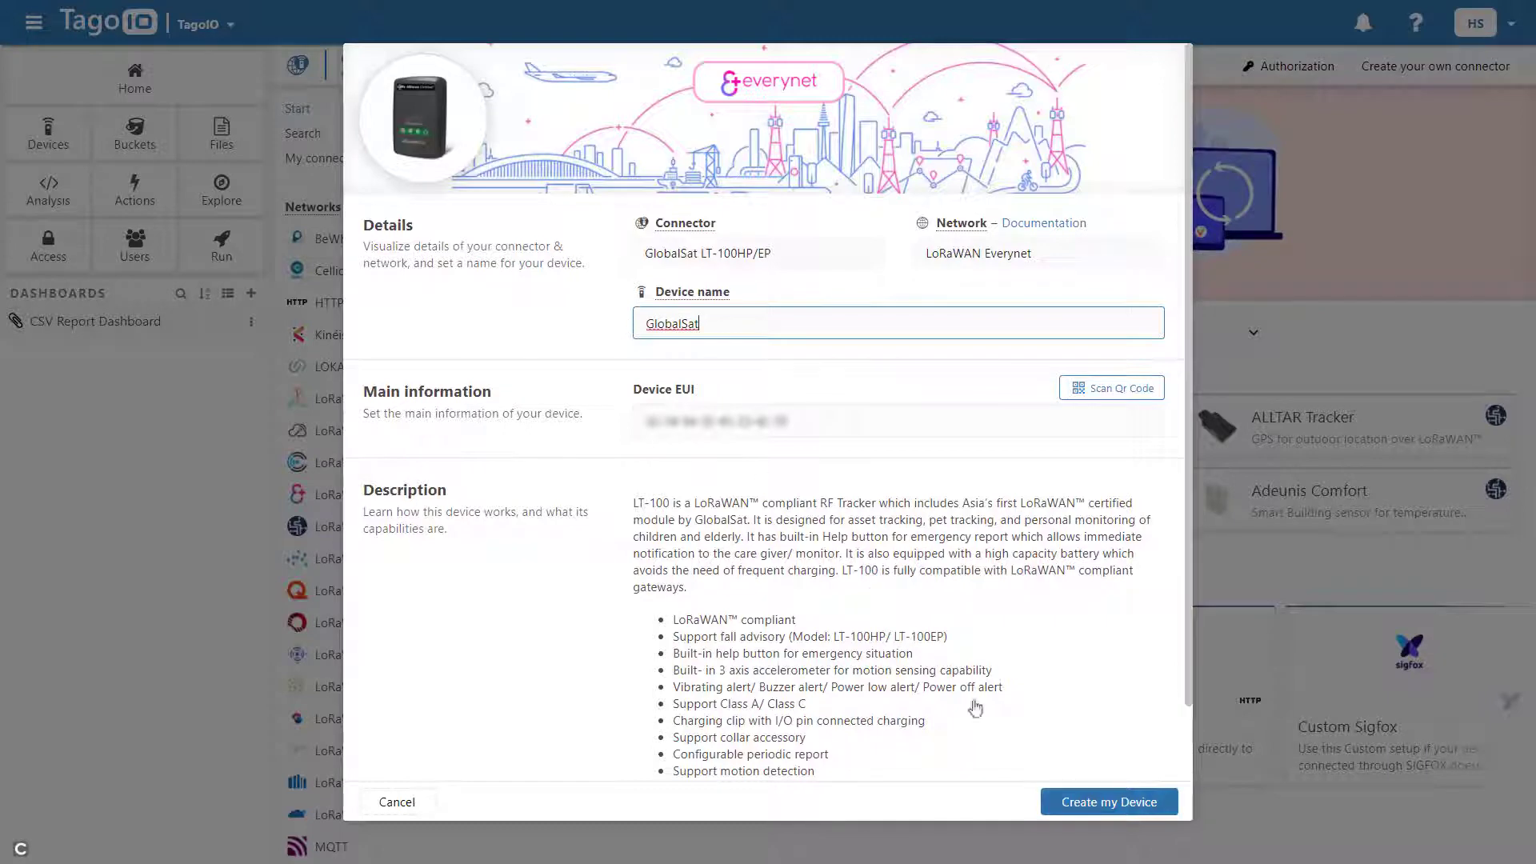
left_click(1064, 803)
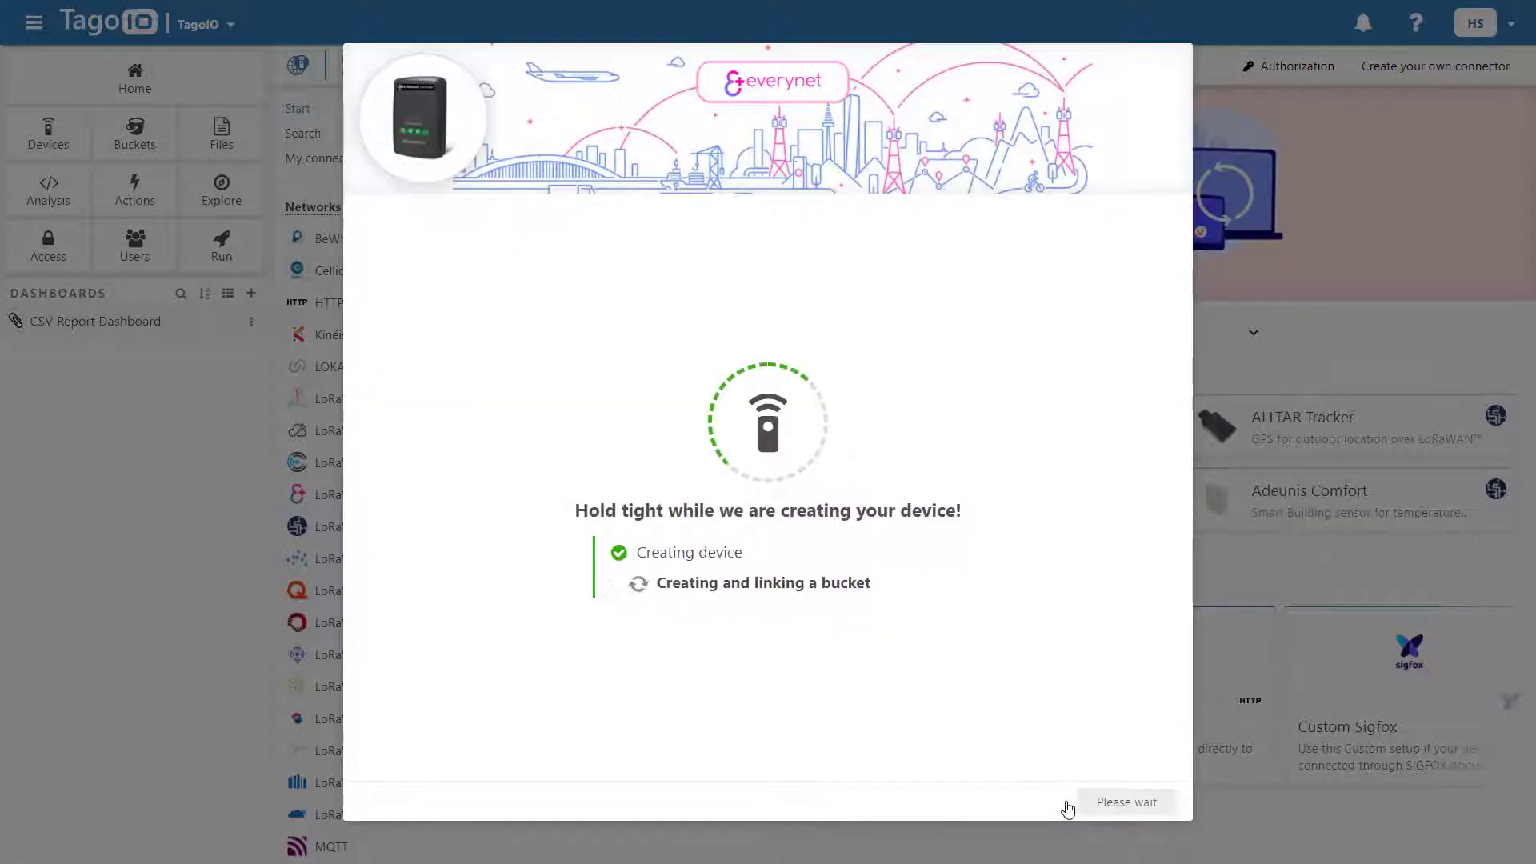
left_click(1133, 804)
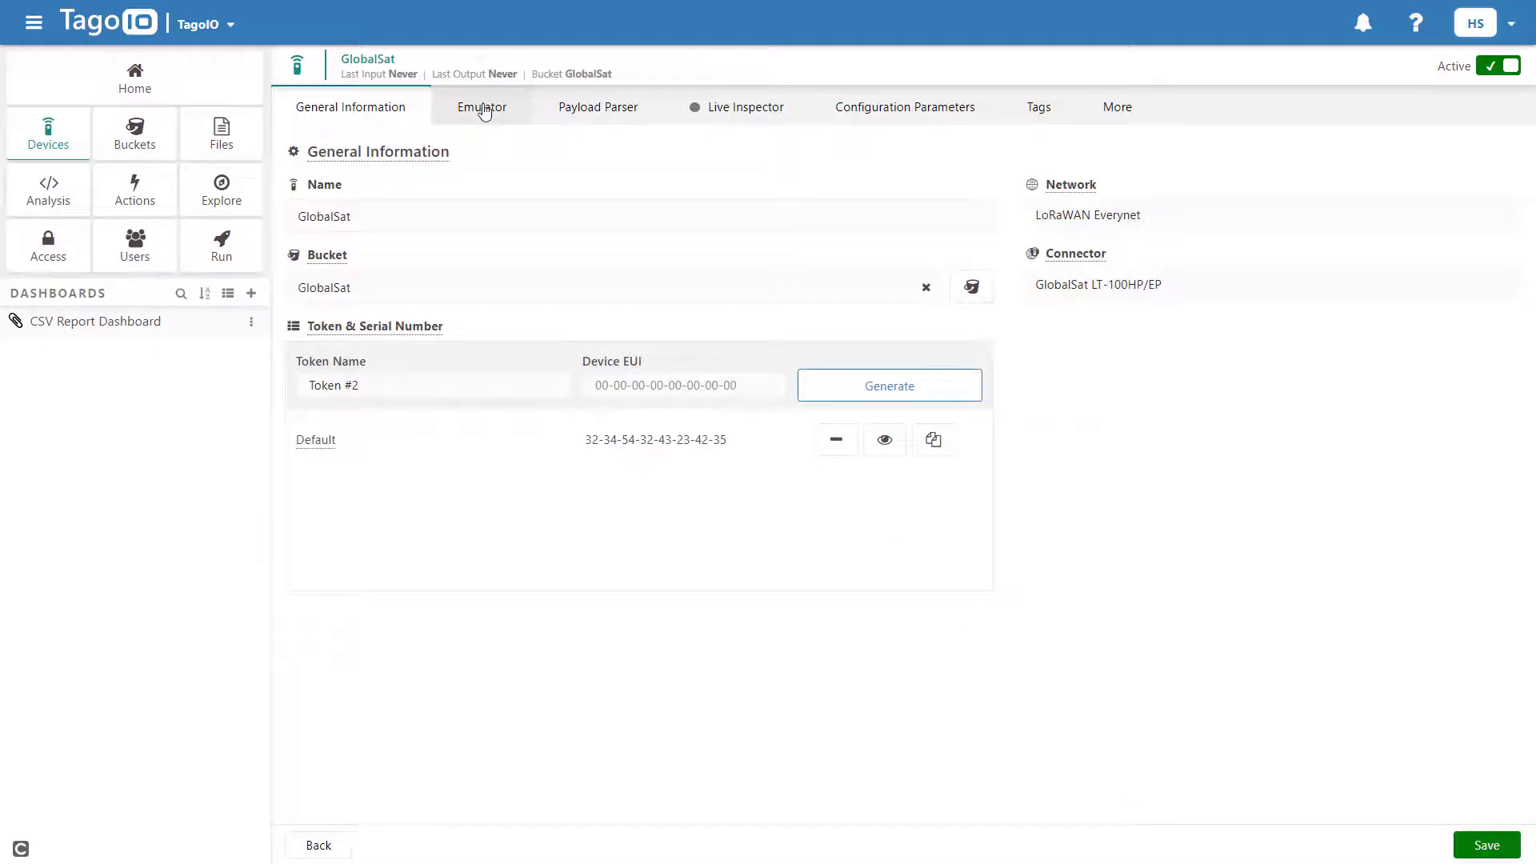
Emulate a Truck 1 location payload (lat 35.7796, lng -78.6382) and send it to GlobalSat
left_click(484, 111)
left_click_drag(408, 364, 326, 226)
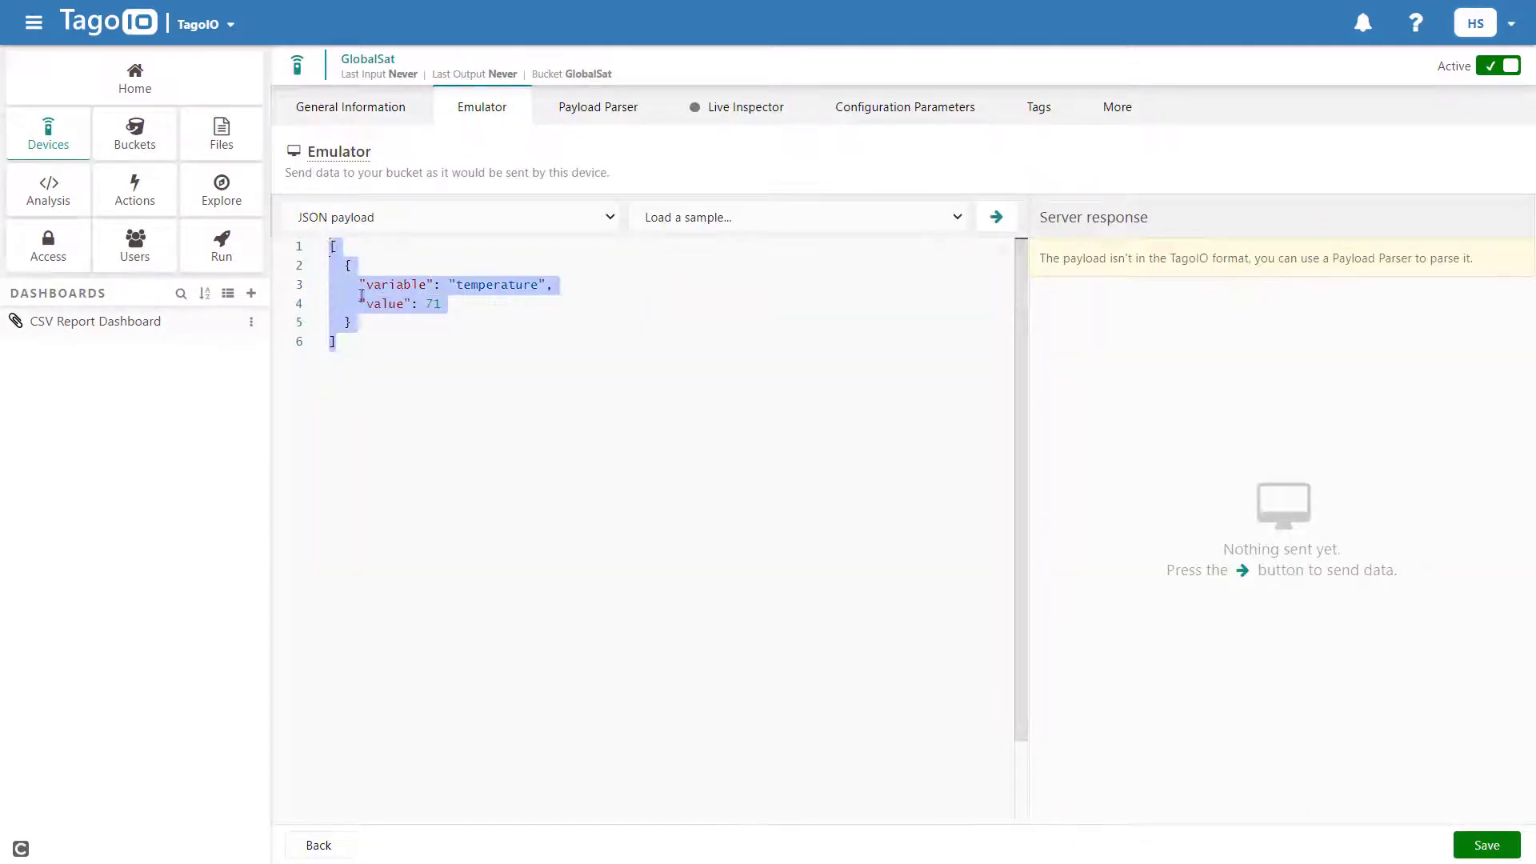
left_click_drag(352, 322, 348, 269)
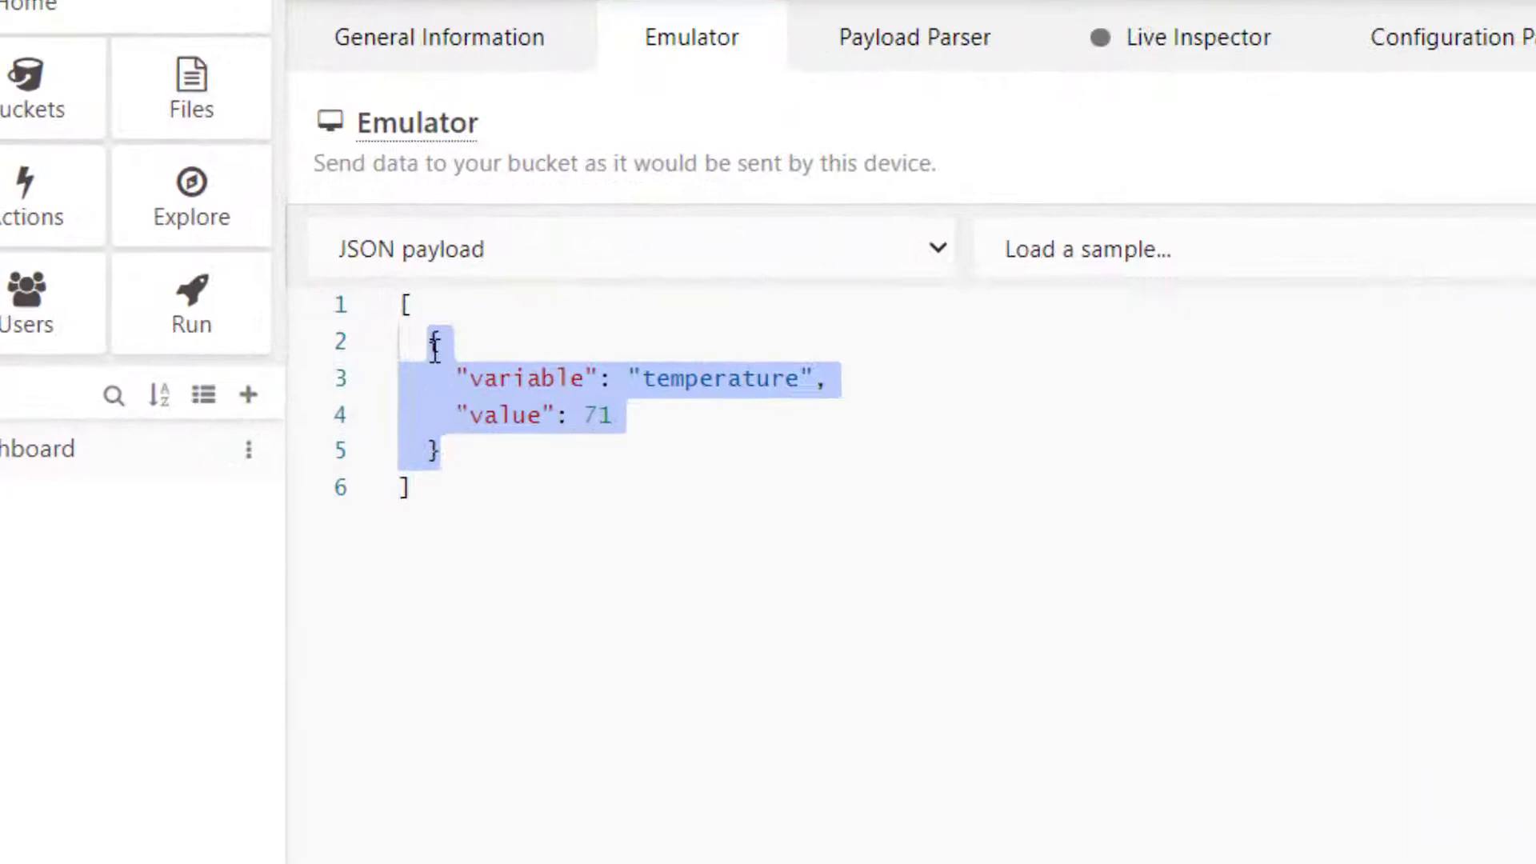
type("{   \"variable\": \"location\",   \"value\": \"Truck 1\",   \"location\": {     \"lat\": 35.7796,     \"lng\": -78.6382   } }")
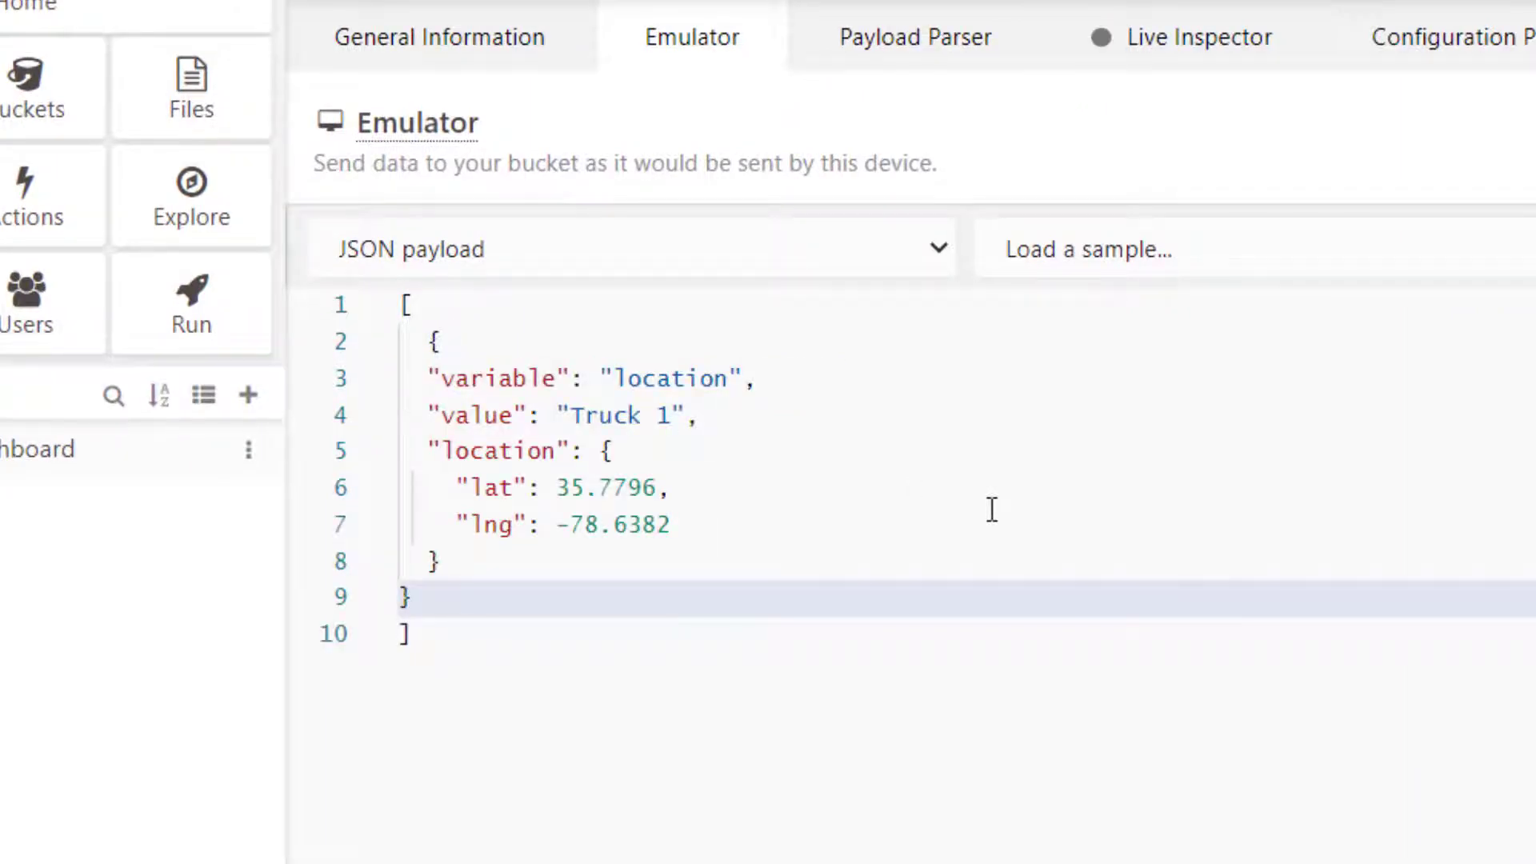
left_click(992, 516)
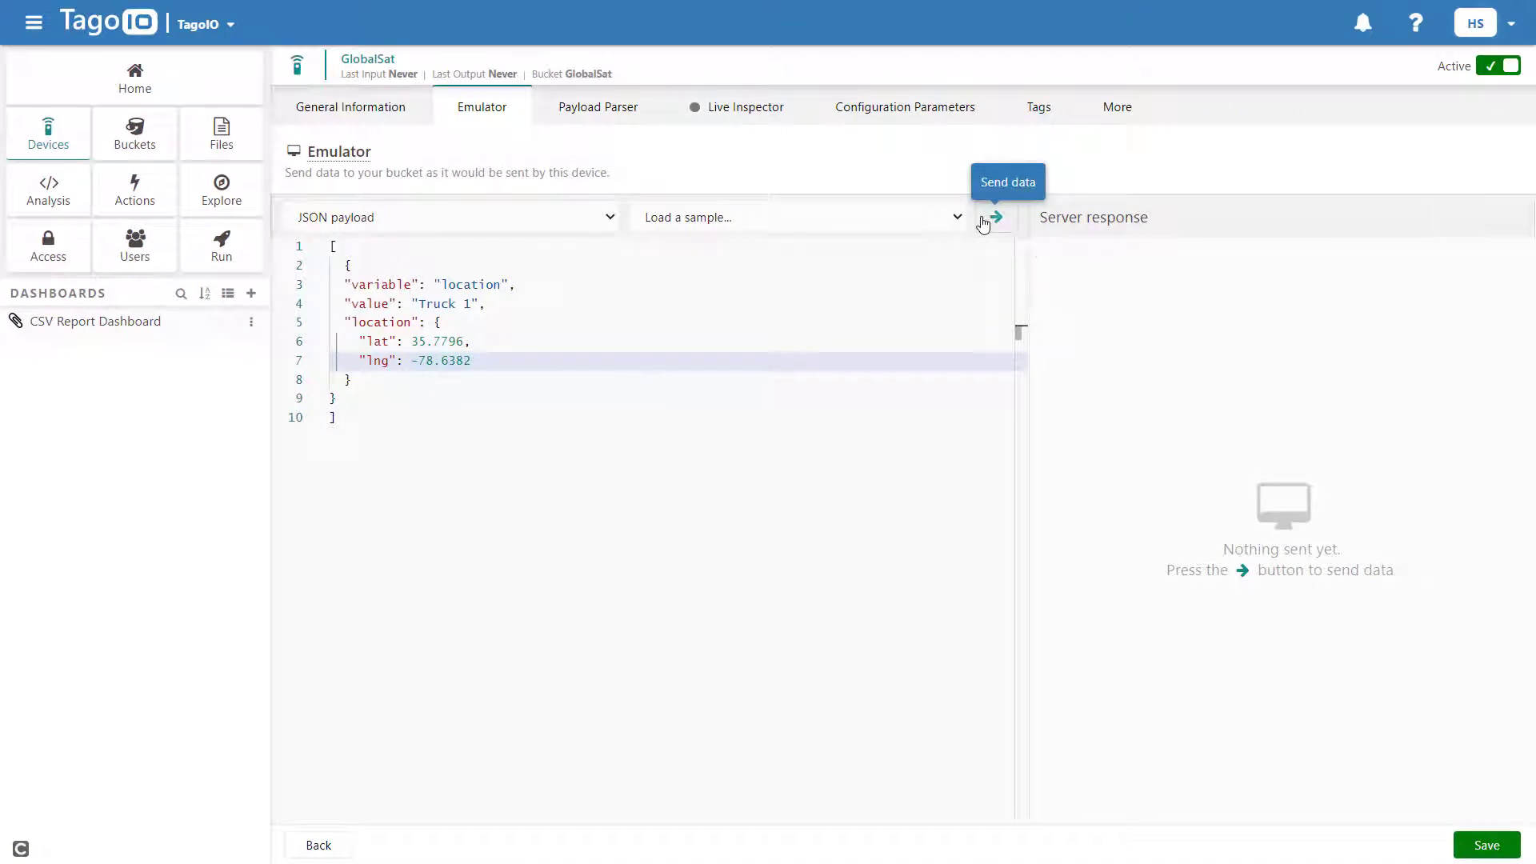
left_click(984, 222)
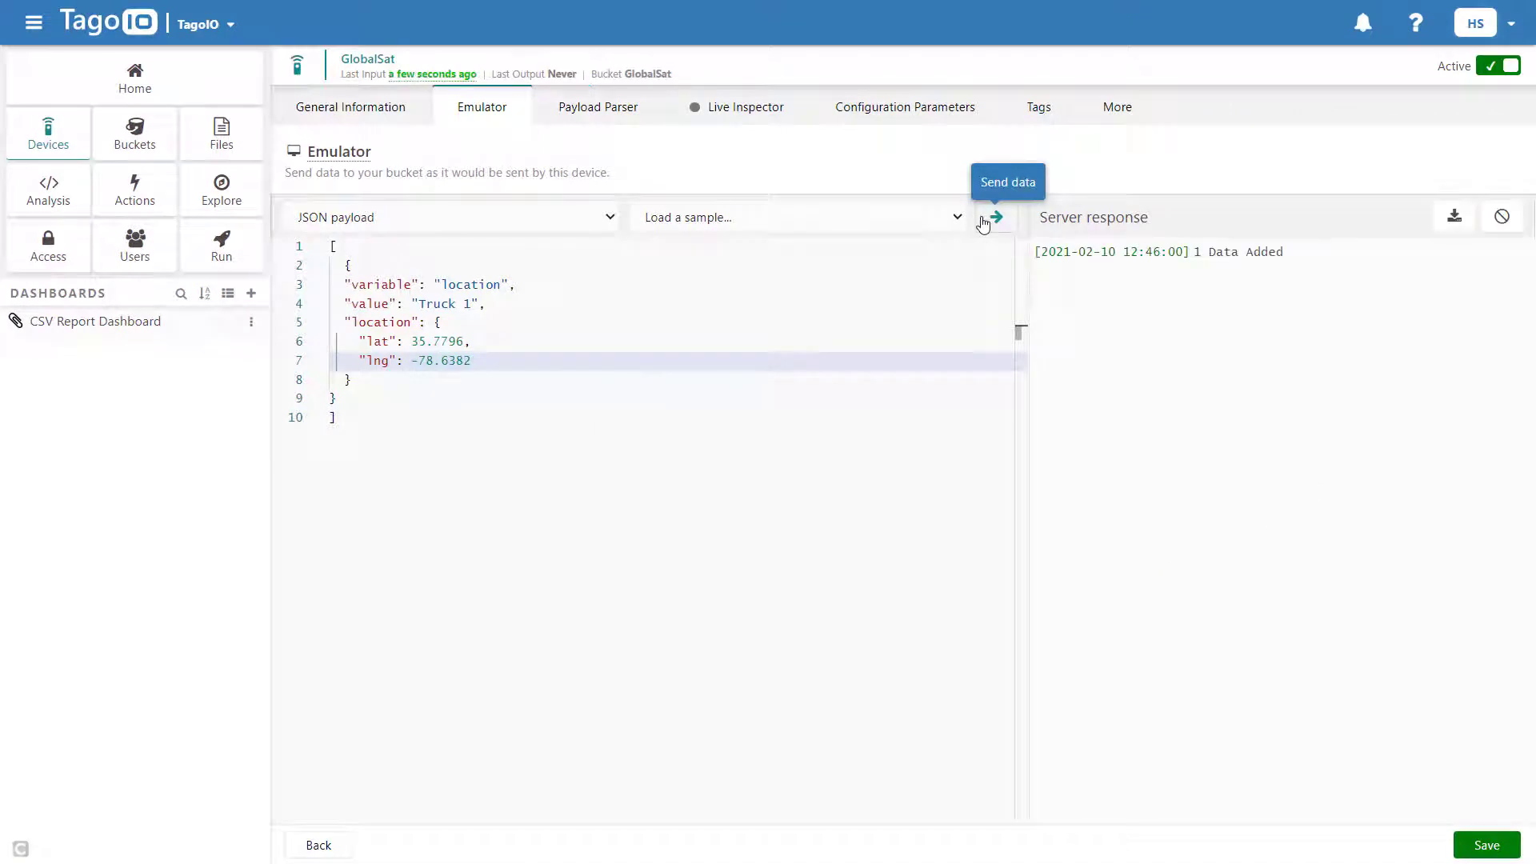
Add the tag gps = tracker to the GlobalSat device and save it
left_click(1017, 114)
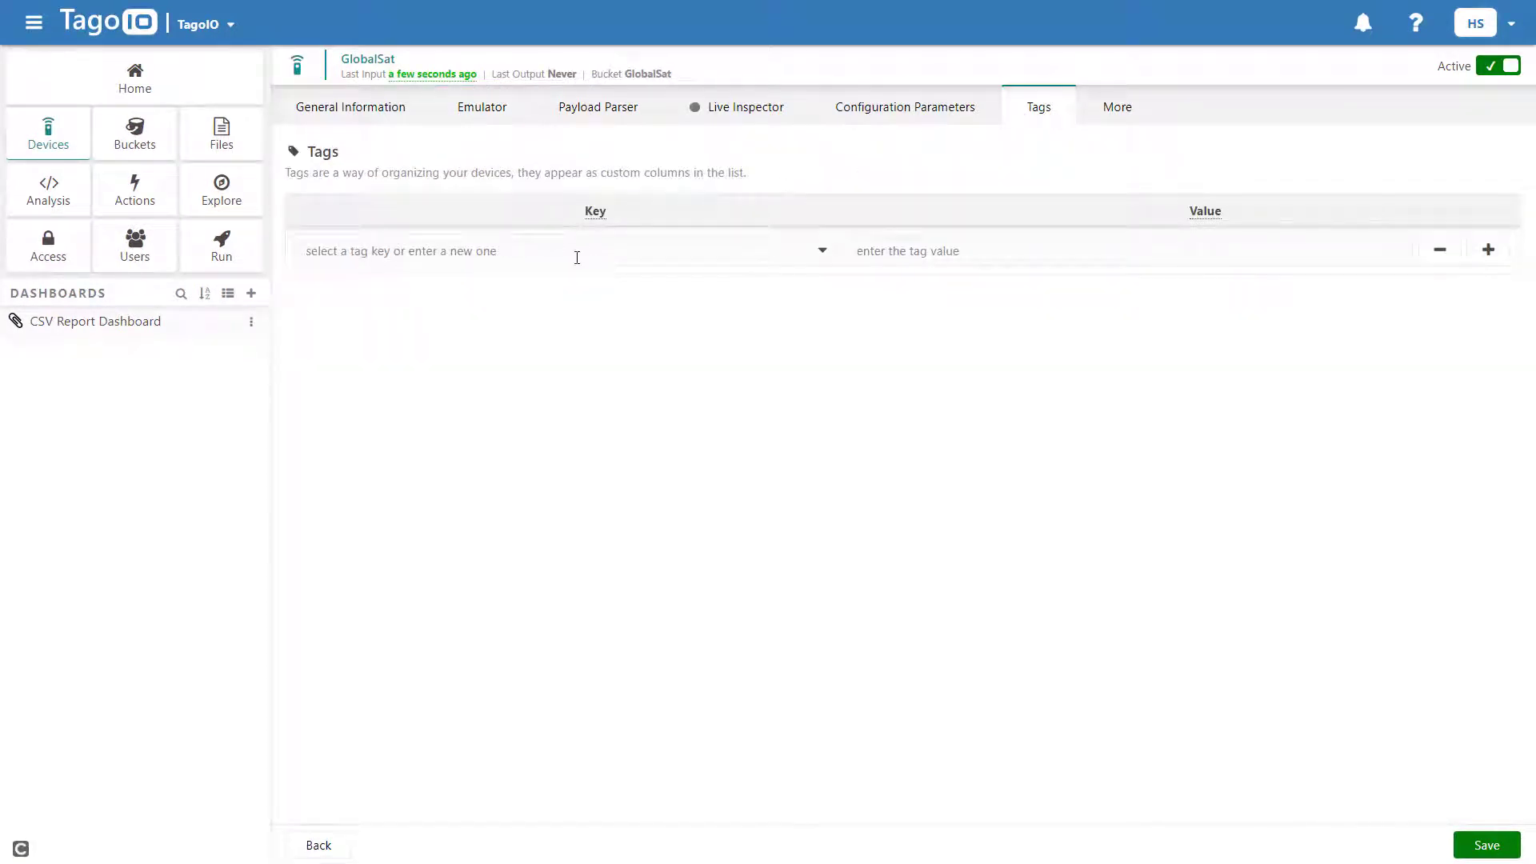
left_click(577, 257)
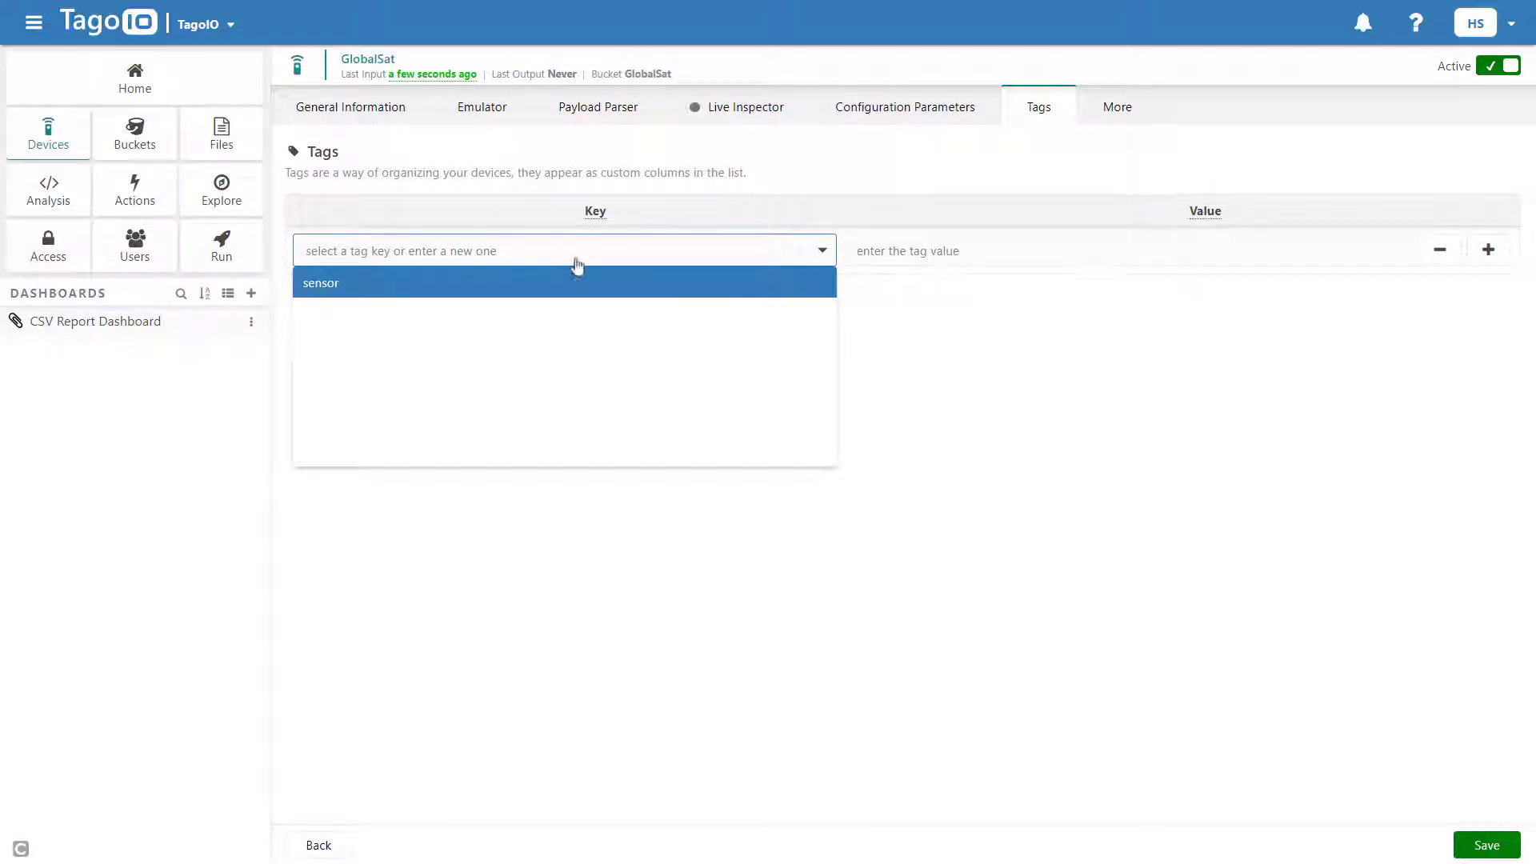
type("gps")
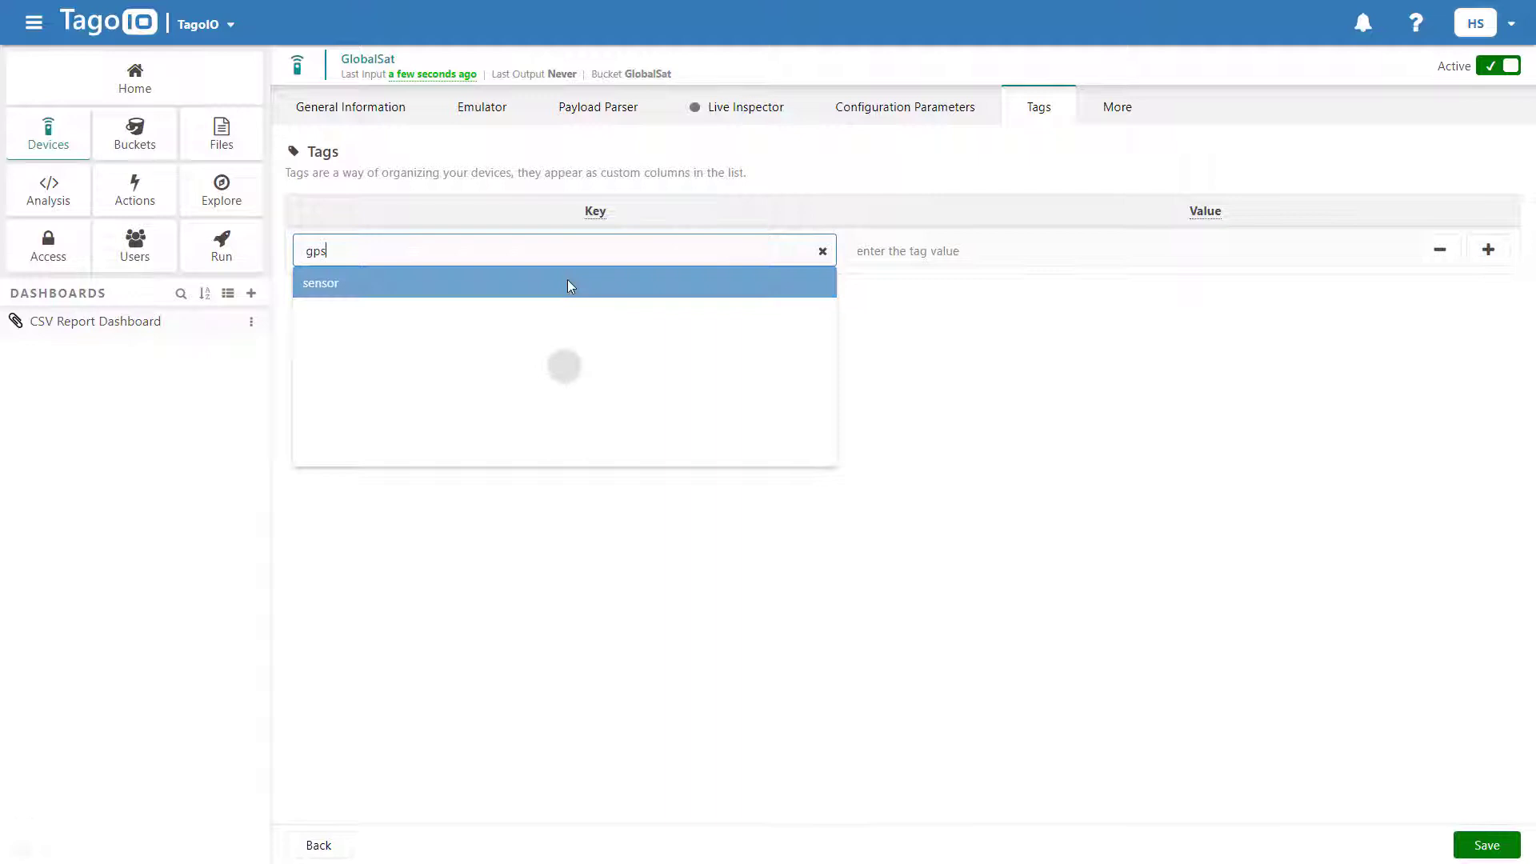
key("Return")
left_click(941, 250)
type("tracker")
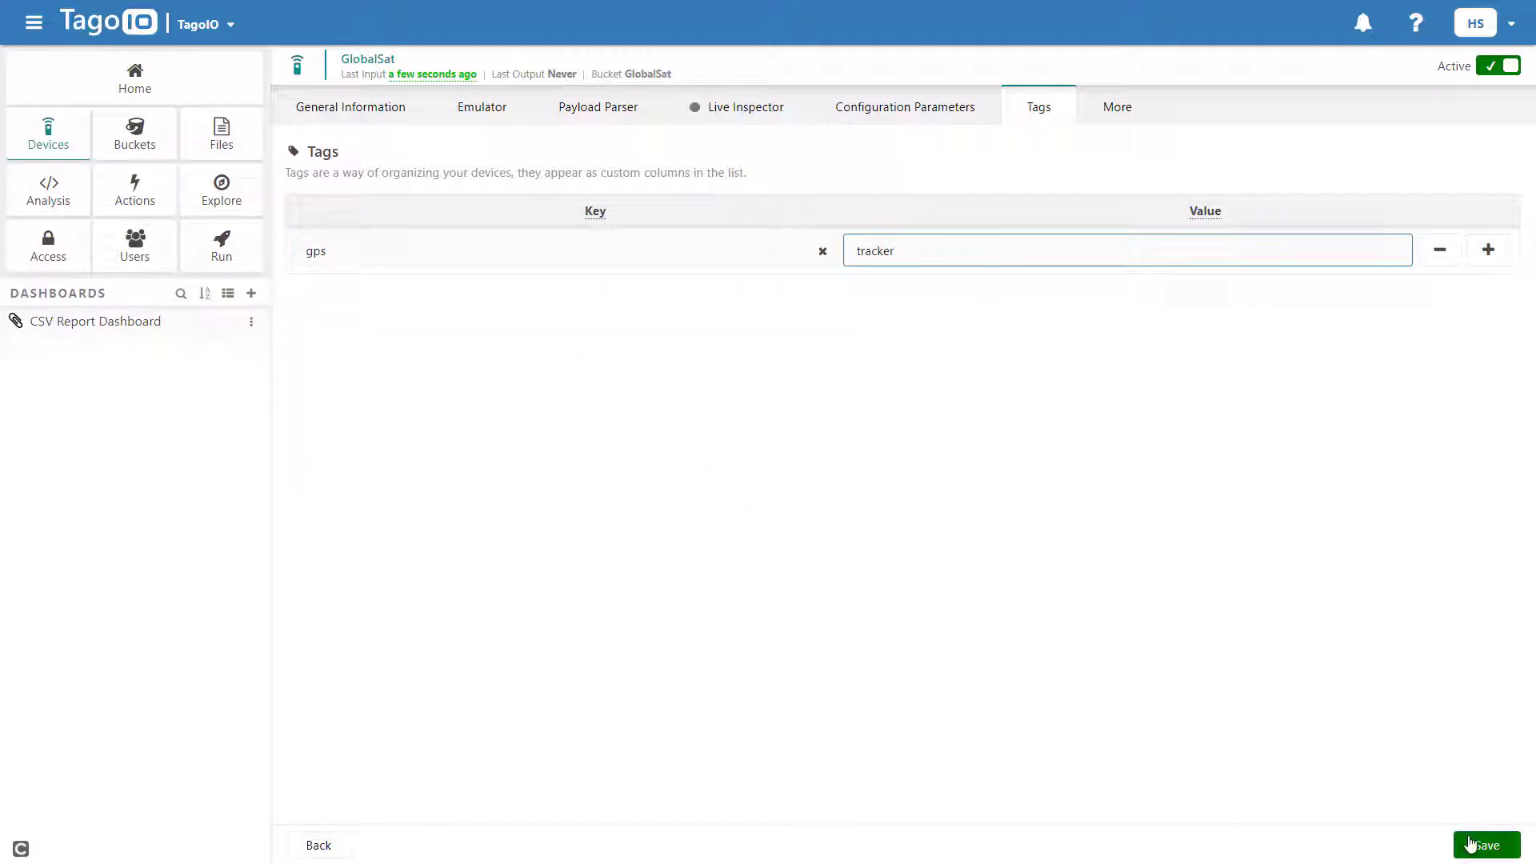
left_click(1479, 845)
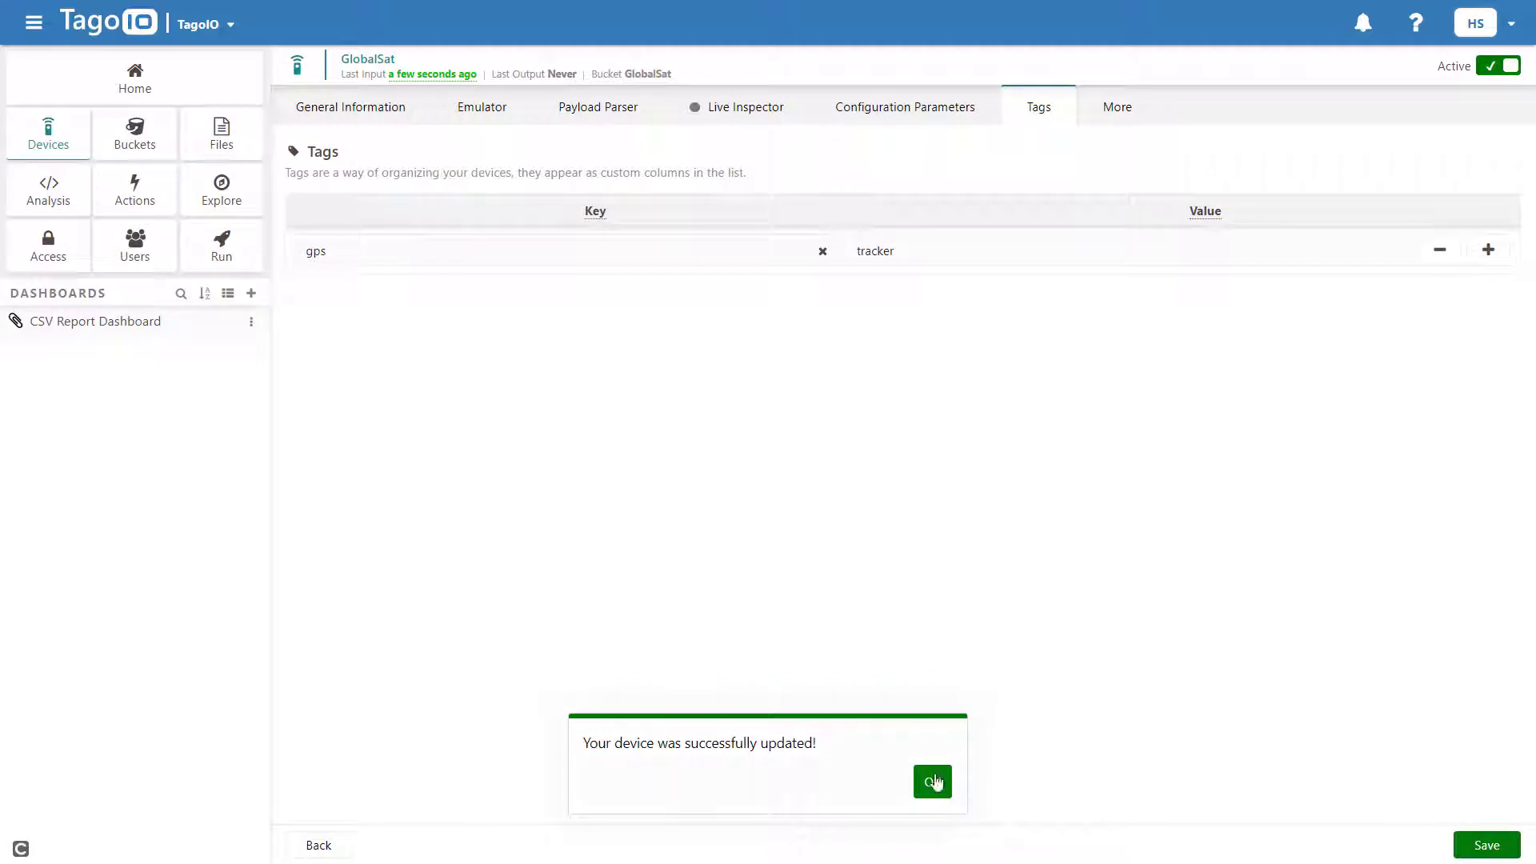
left_click(935, 781)
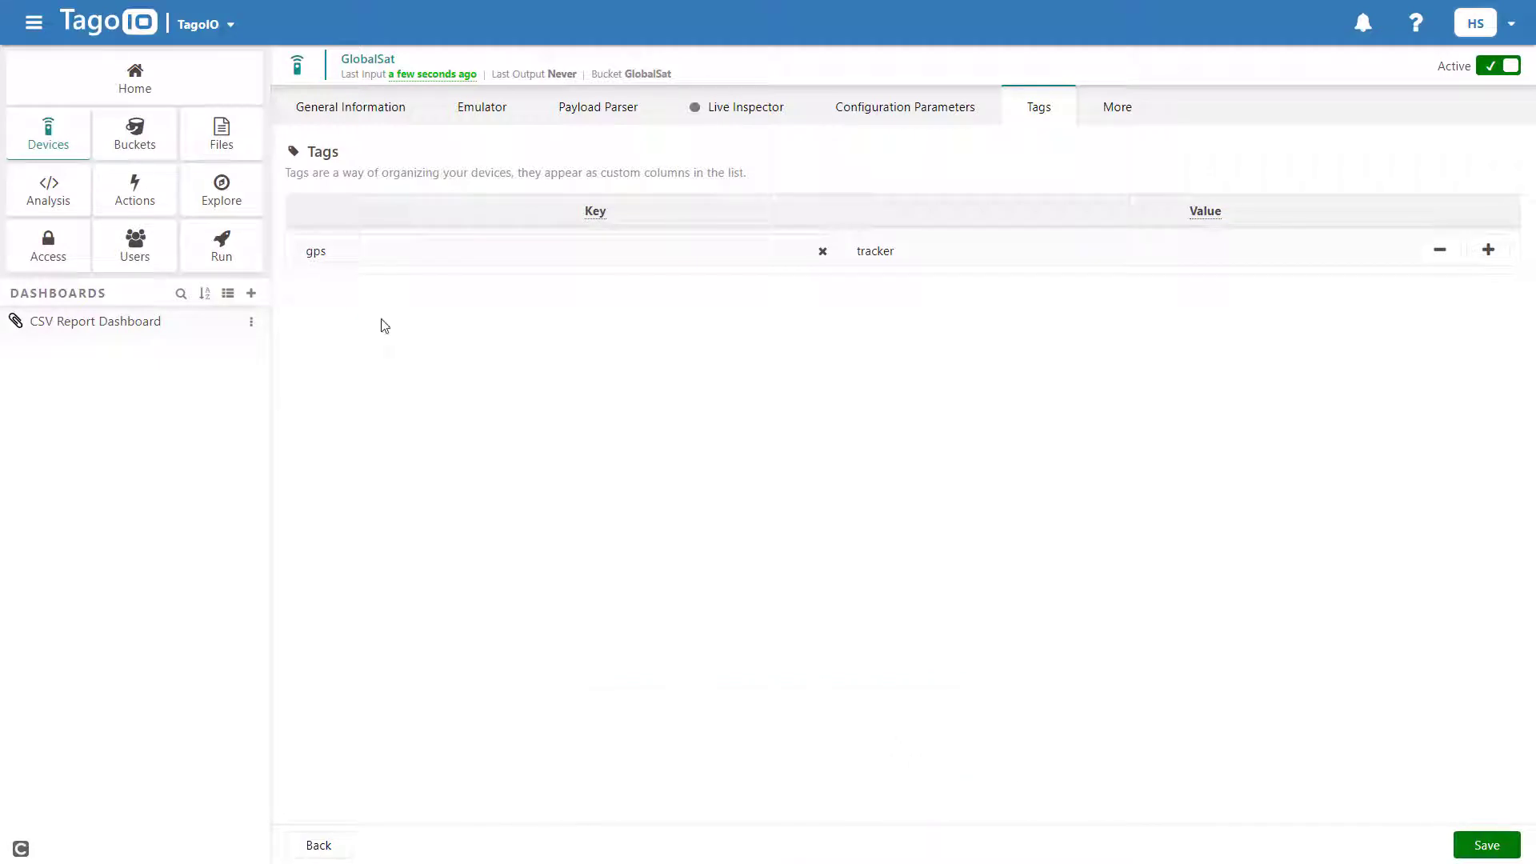
Create a Blueprint dashboard 'Asset Tracker' with device blueprint_truck matched by tag gps = tracker
left_click(251, 293)
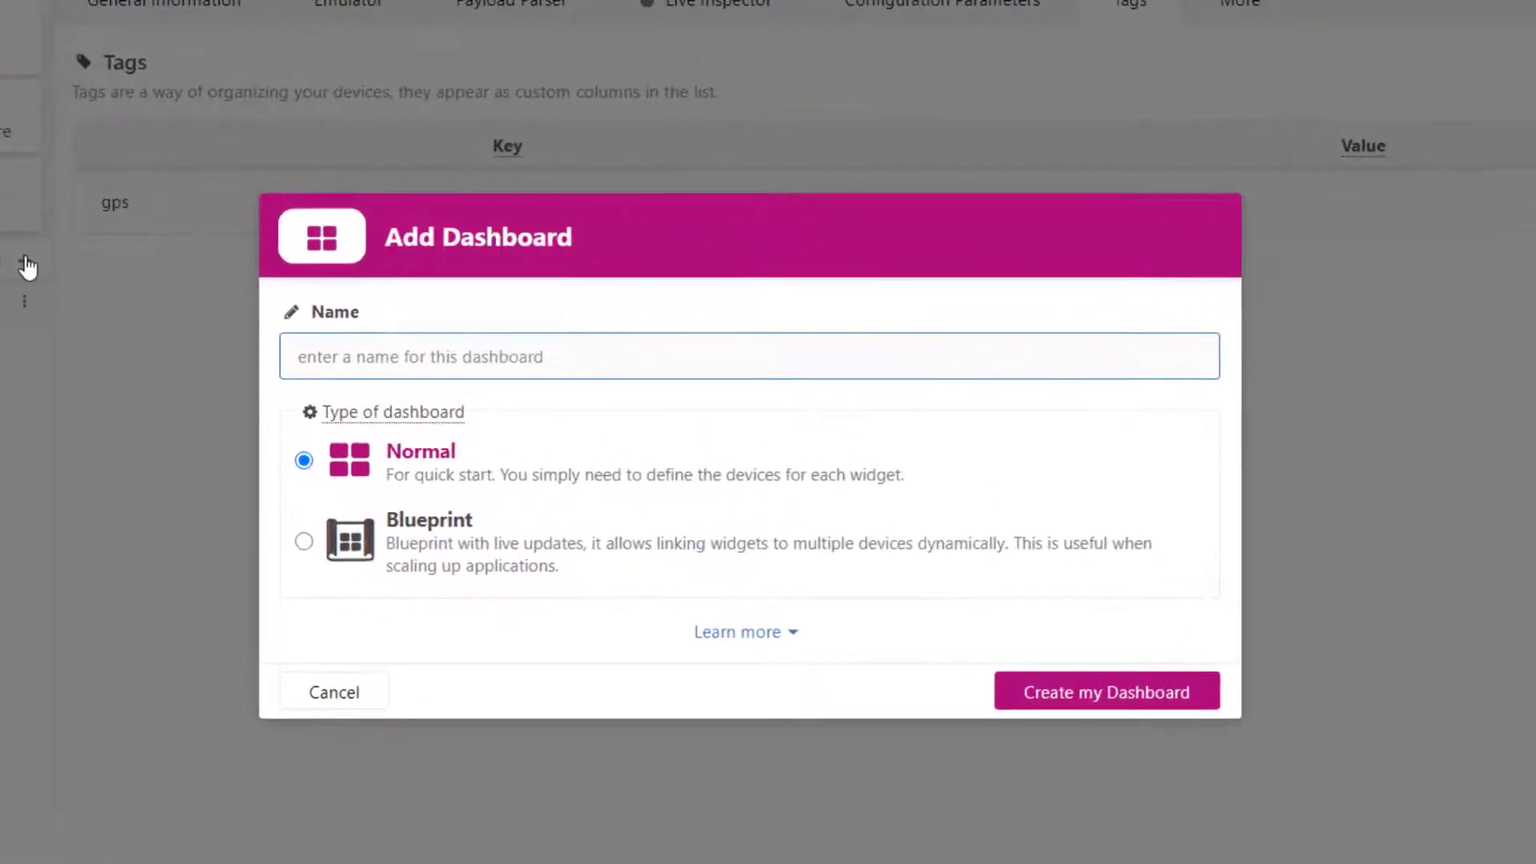
type("Asset Tracker")
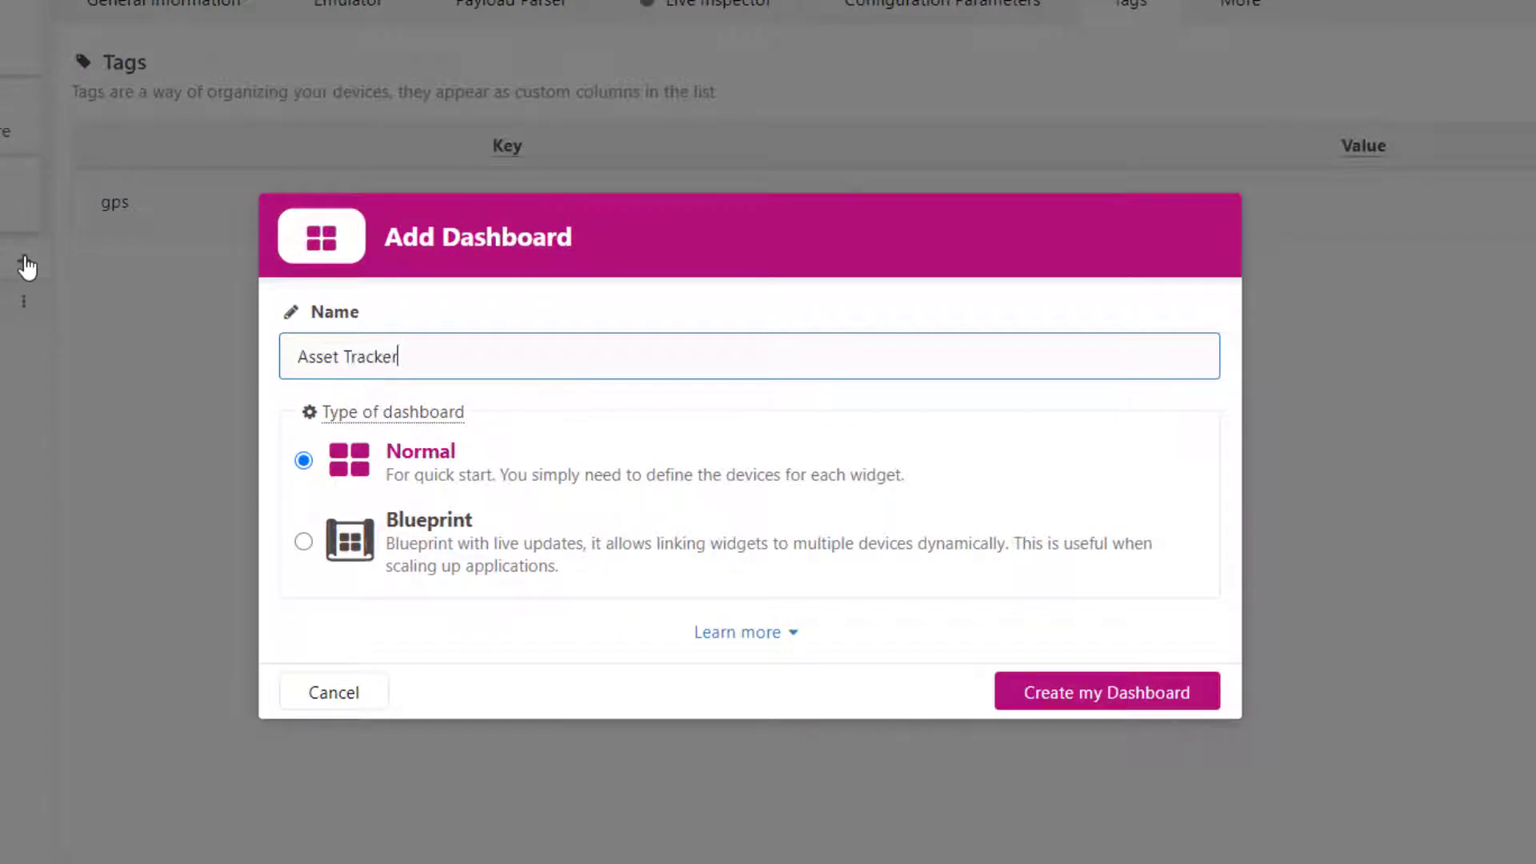
left_click(305, 542)
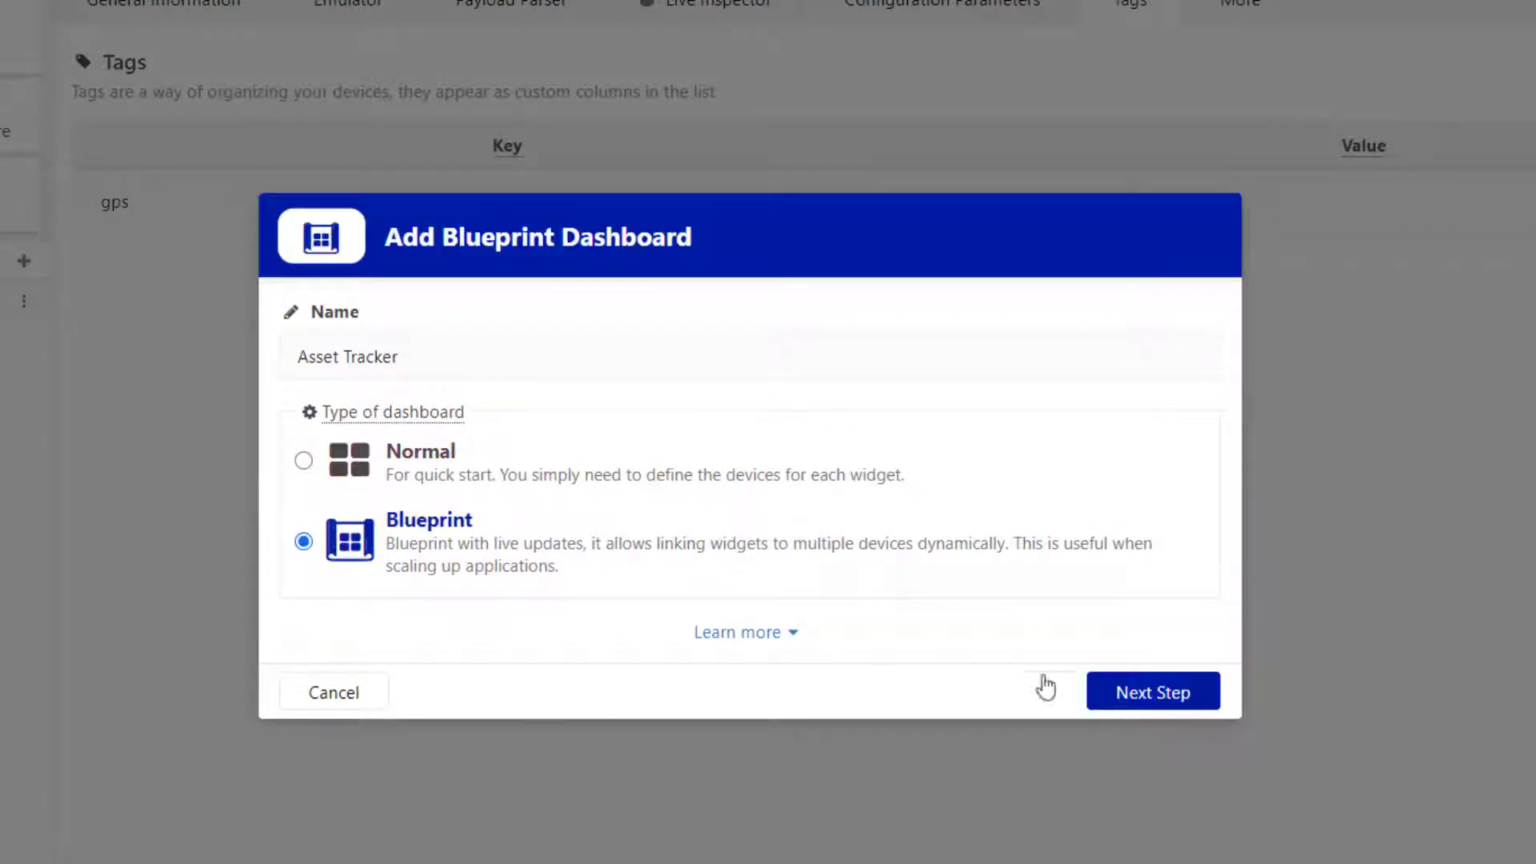
left_click(1124, 693)
left_click(715, 533)
type("b")
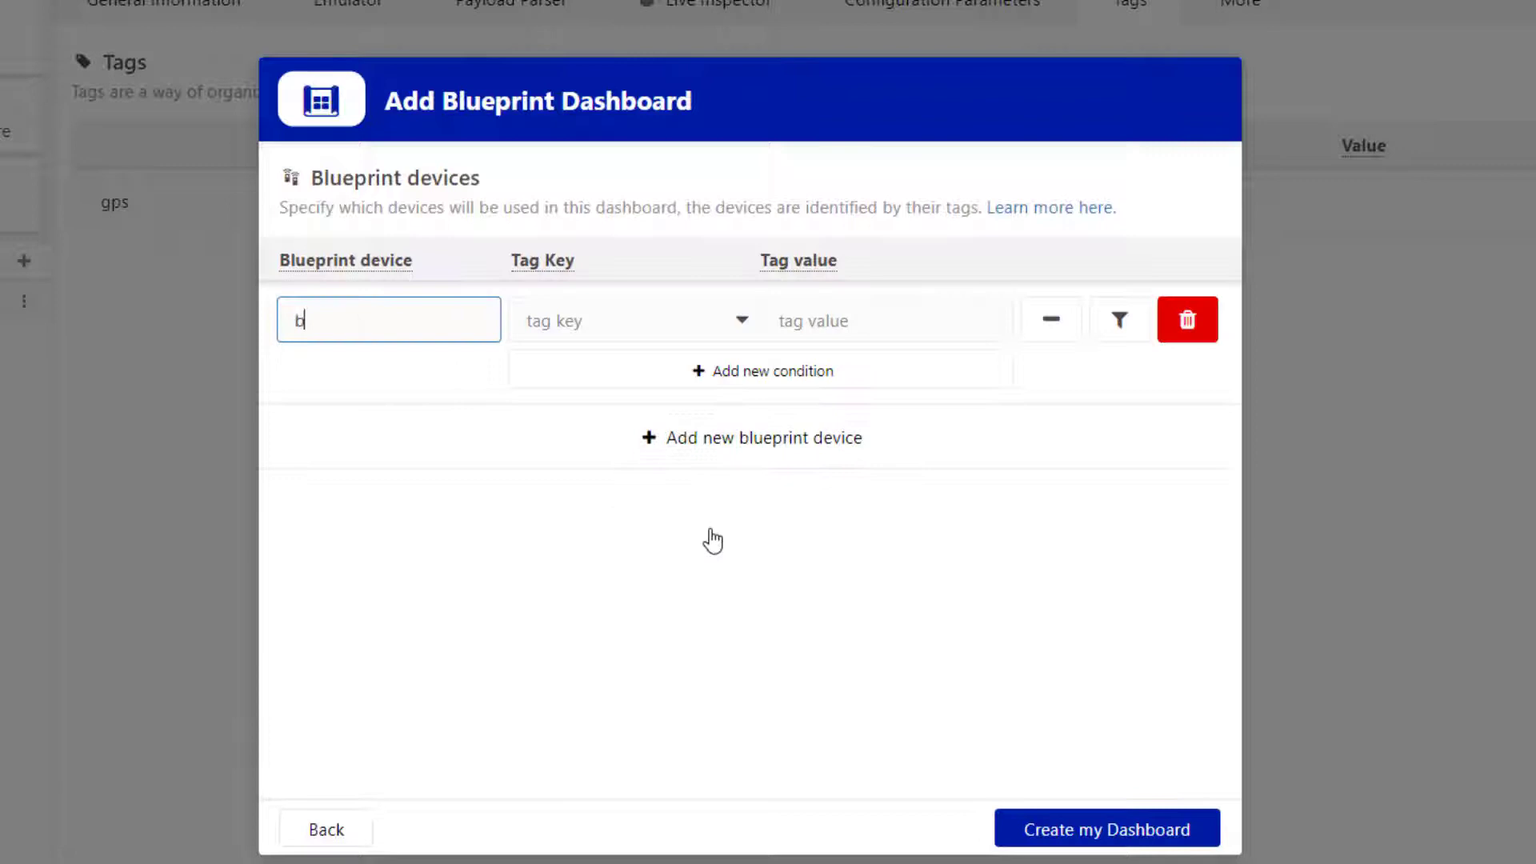
type("lueprint_truck")
left_click(636, 320)
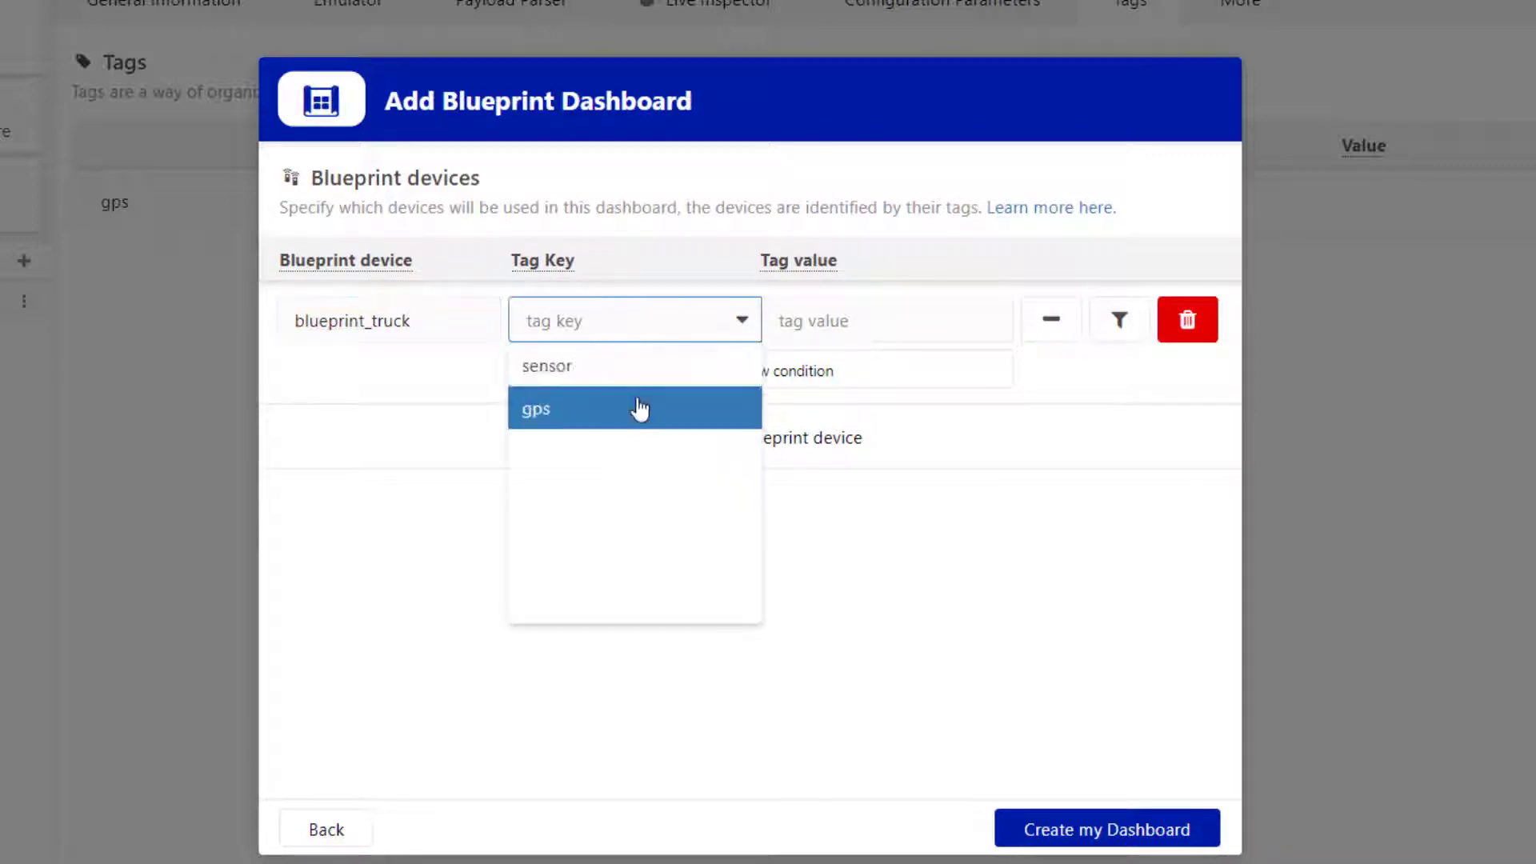
left_click(640, 409)
left_click(844, 326)
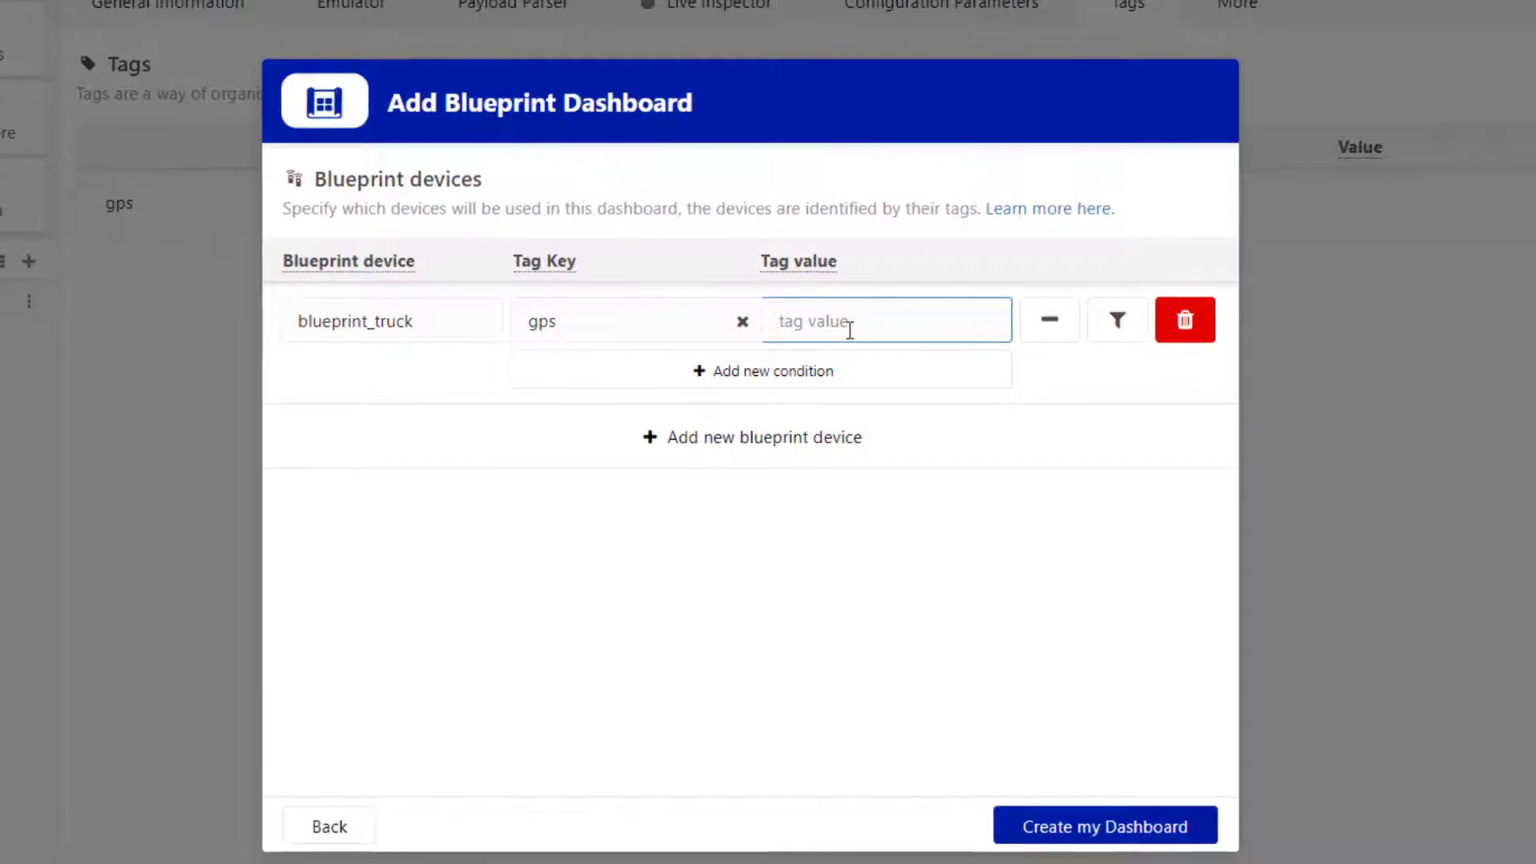
type("tracker")
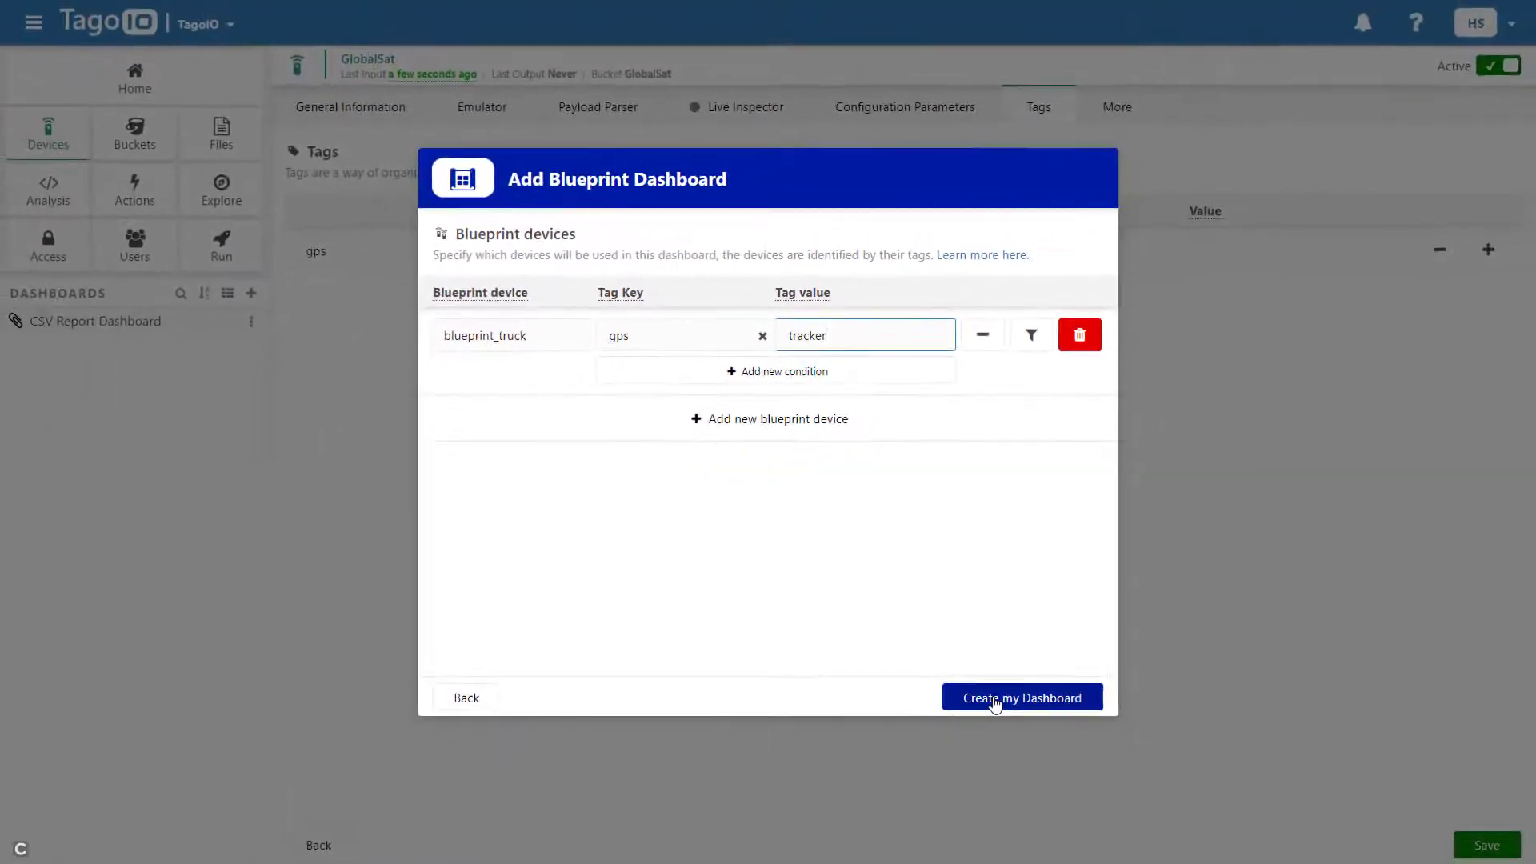
left_click(995, 698)
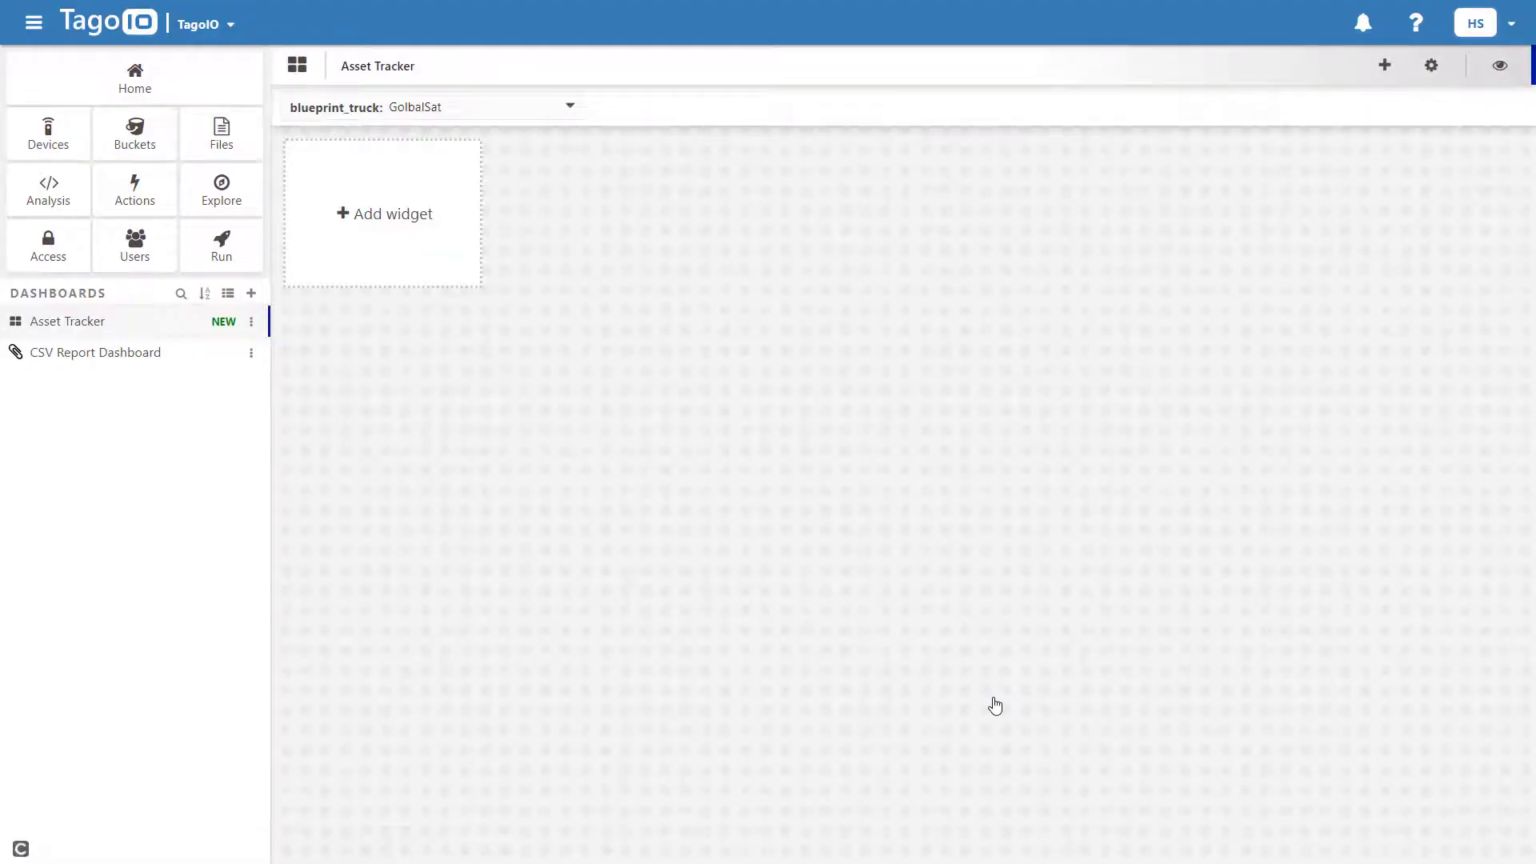
Give the dashboard the delivery-truck-silhouette icon and save its settings
left_click(1431, 65)
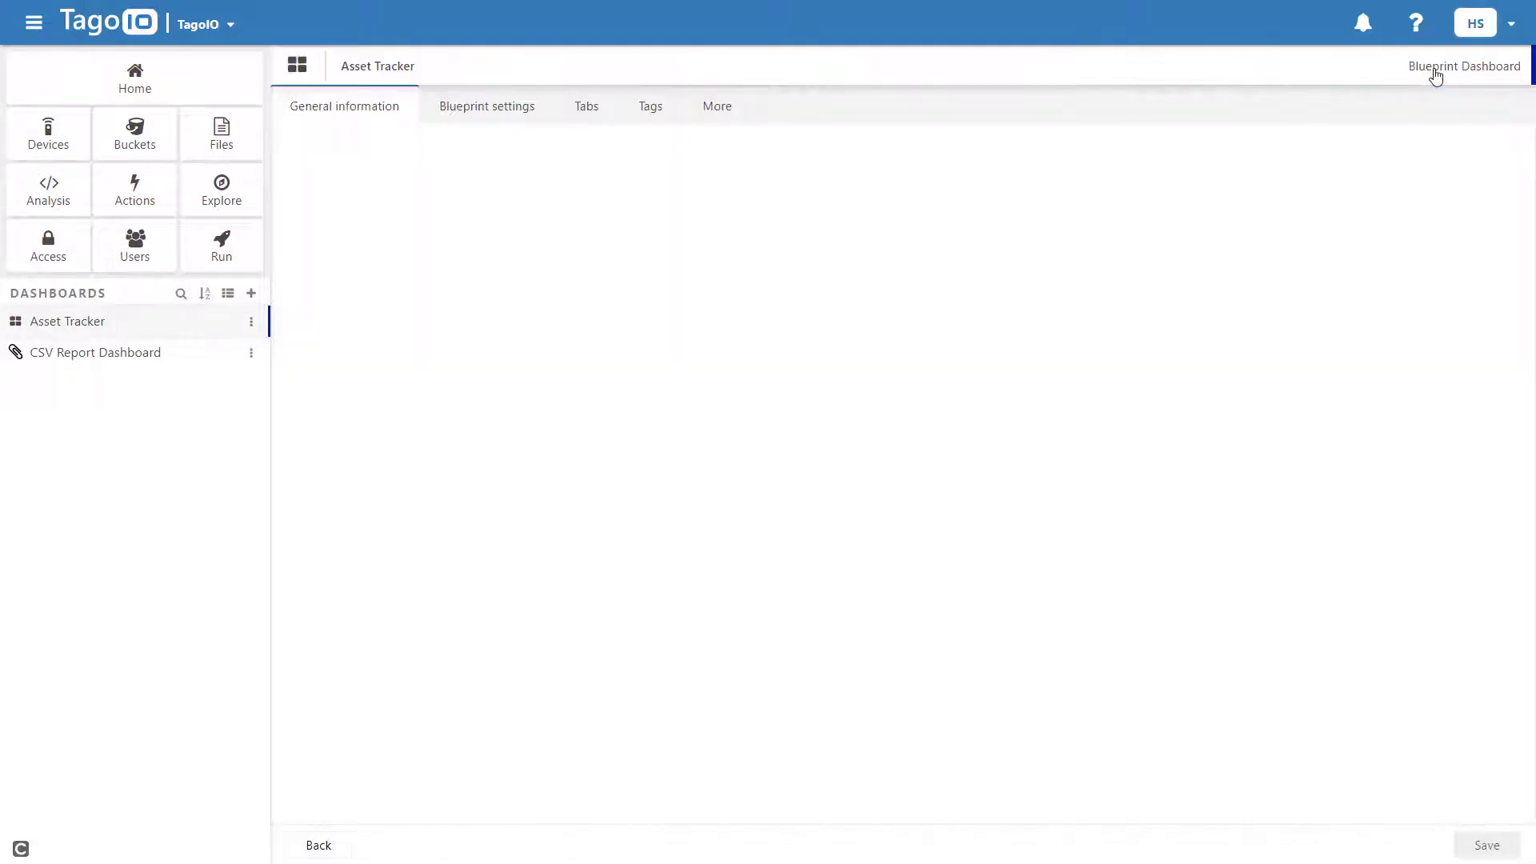
left_click(1102, 223)
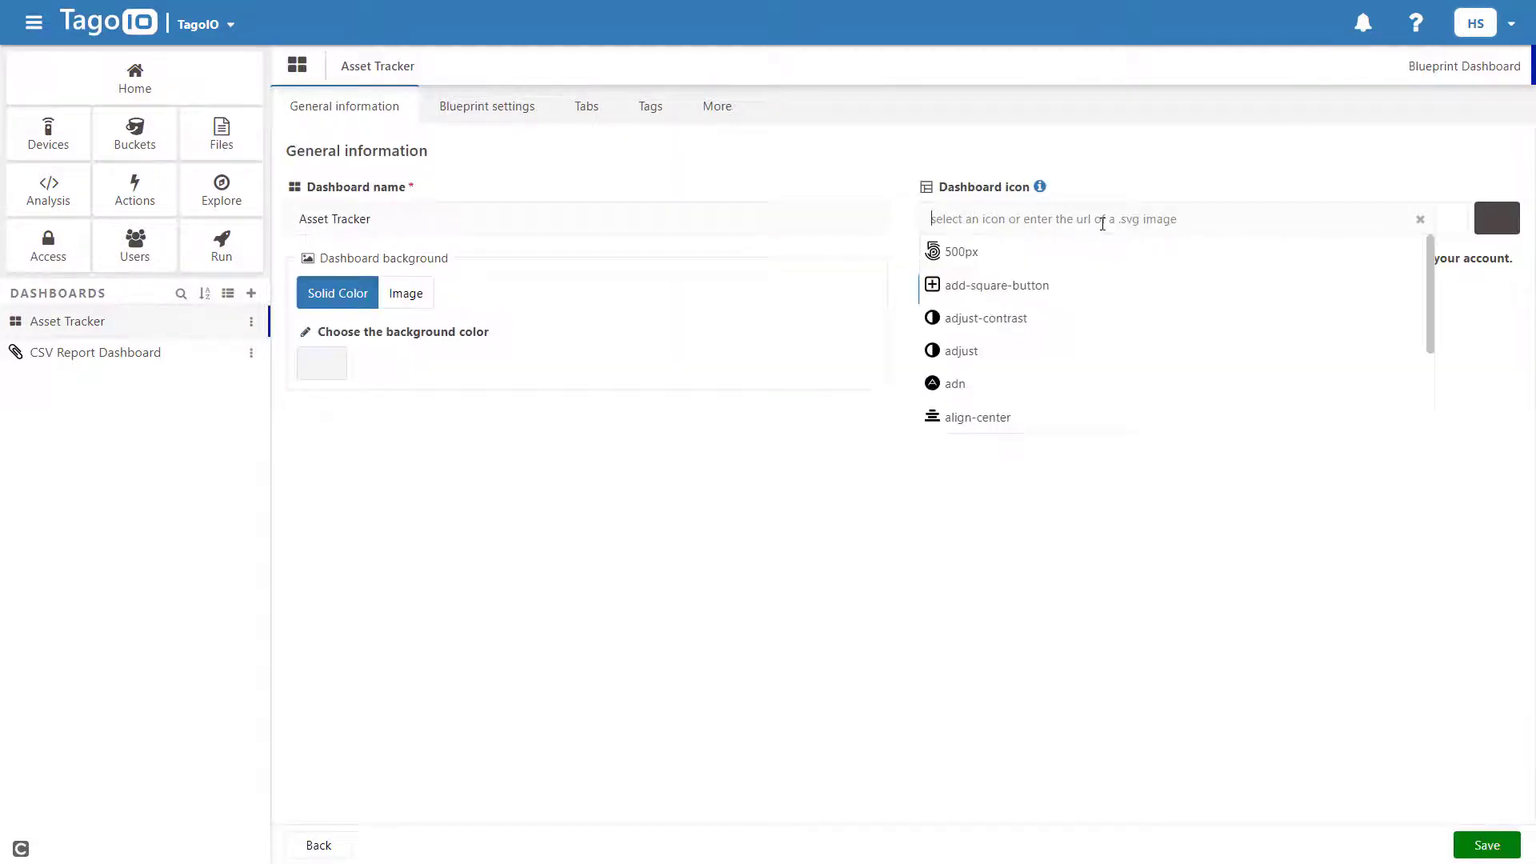
type("truck")
left_click(1023, 253)
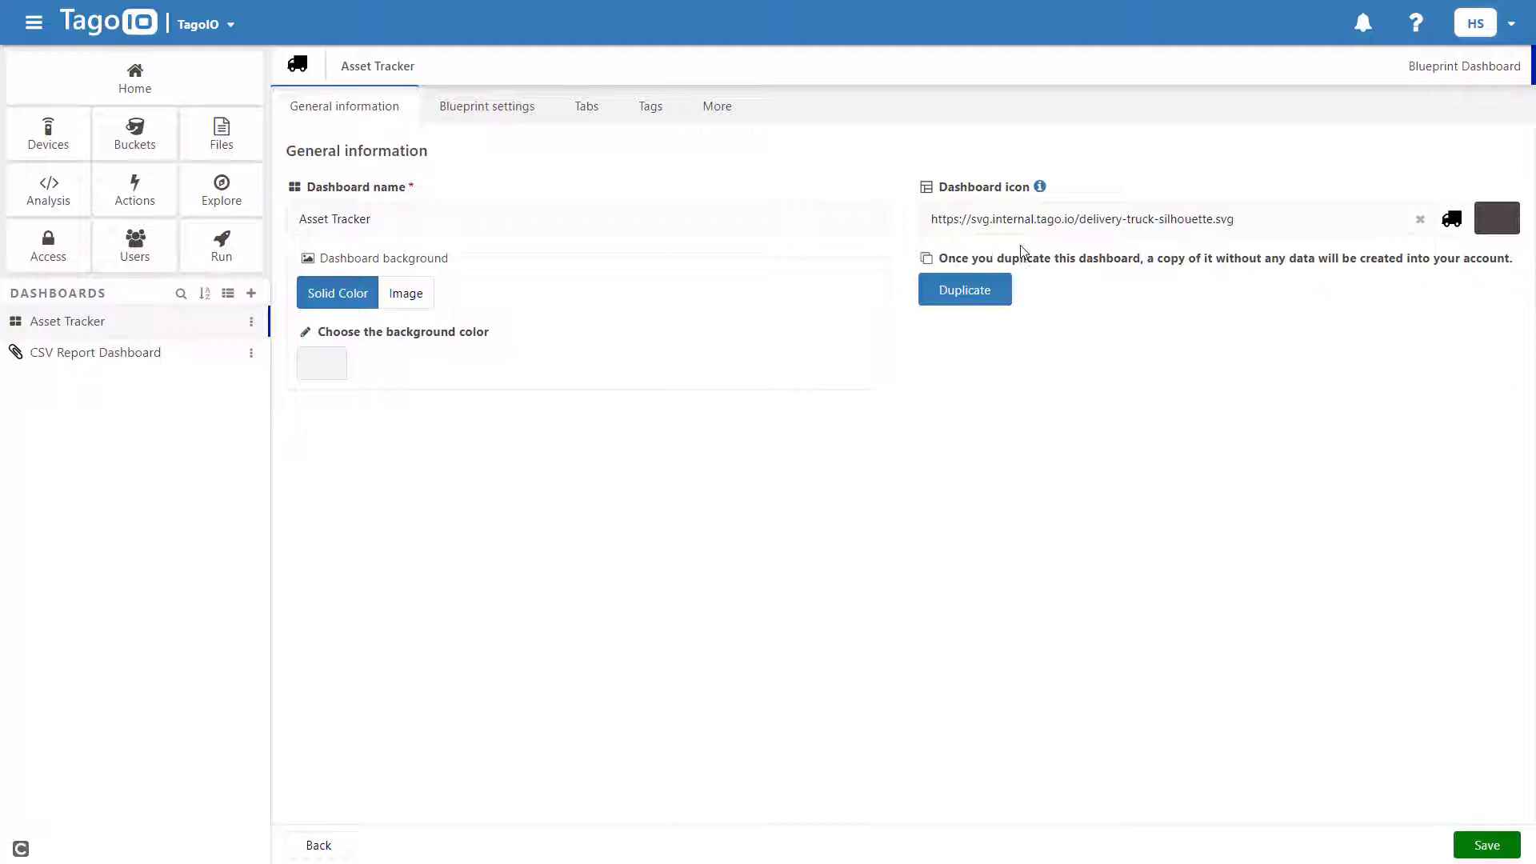
left_click(1486, 845)
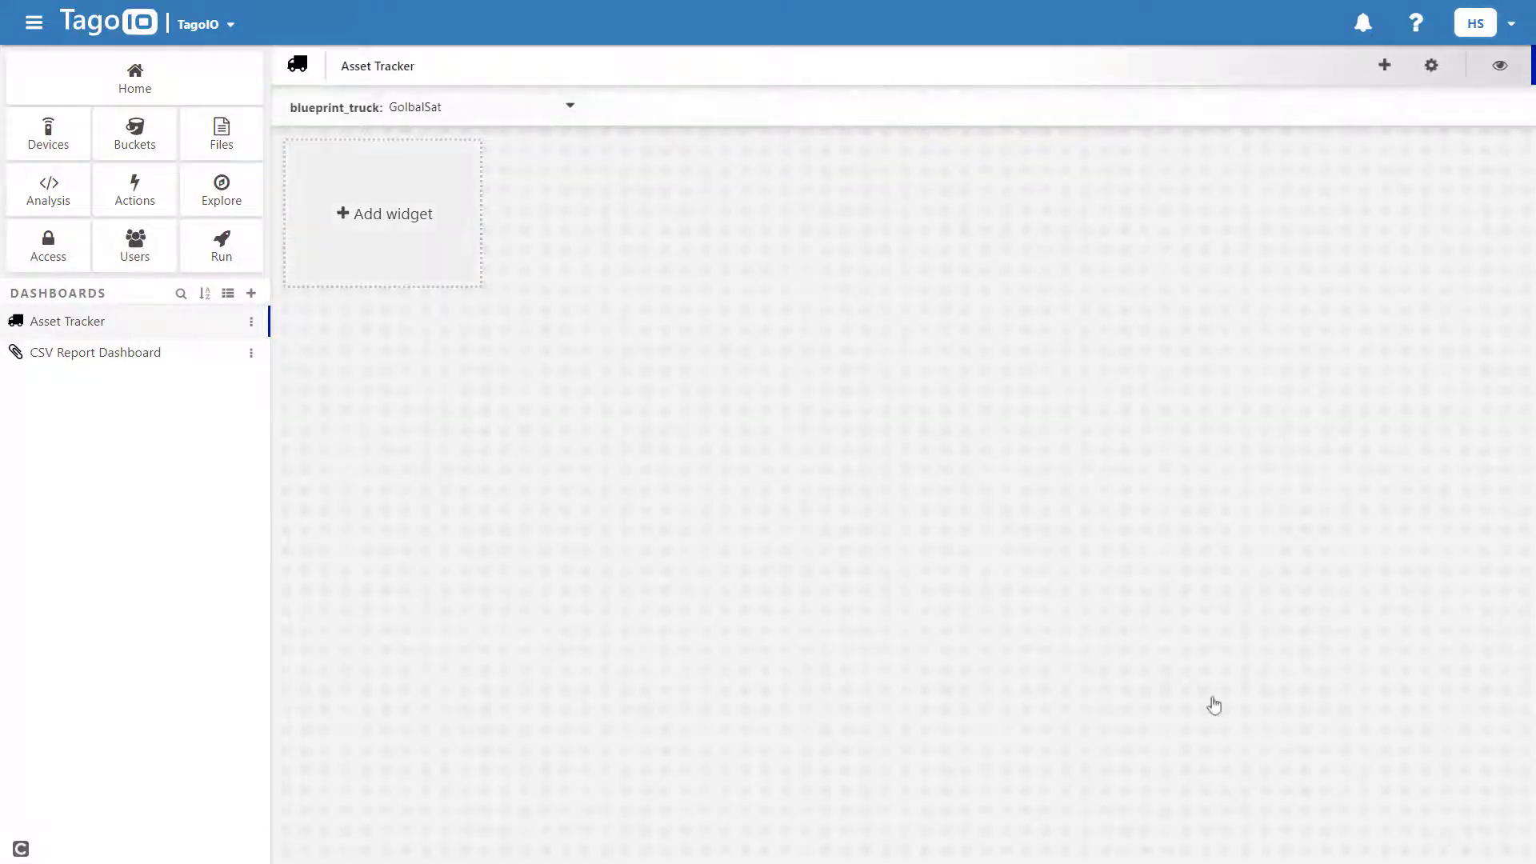
Add an untitled Map widget plotting blueprint_truck's location variable
left_click(359, 218)
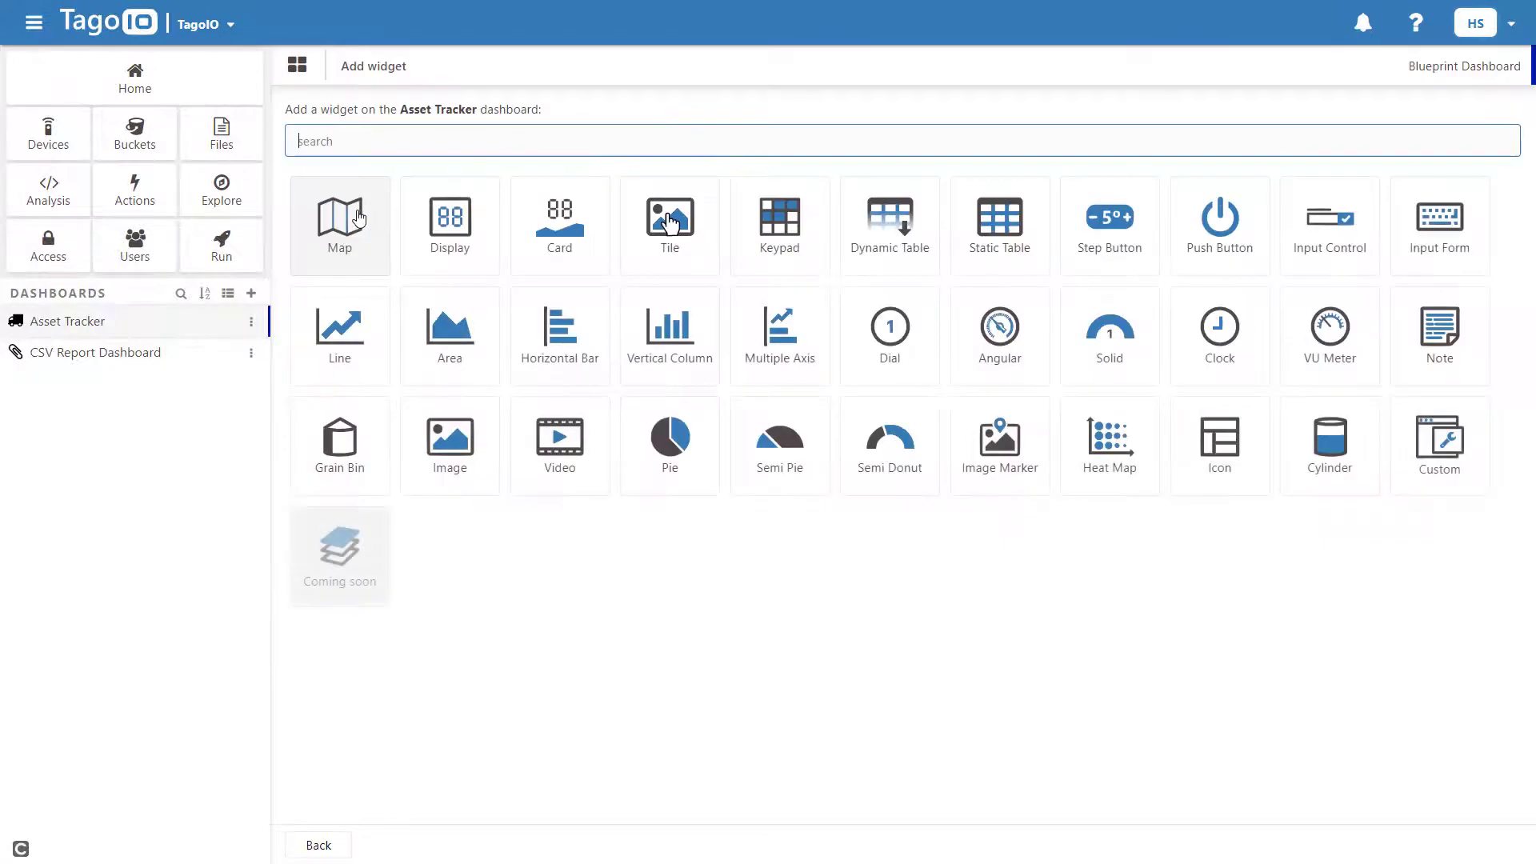
left_click(360, 218)
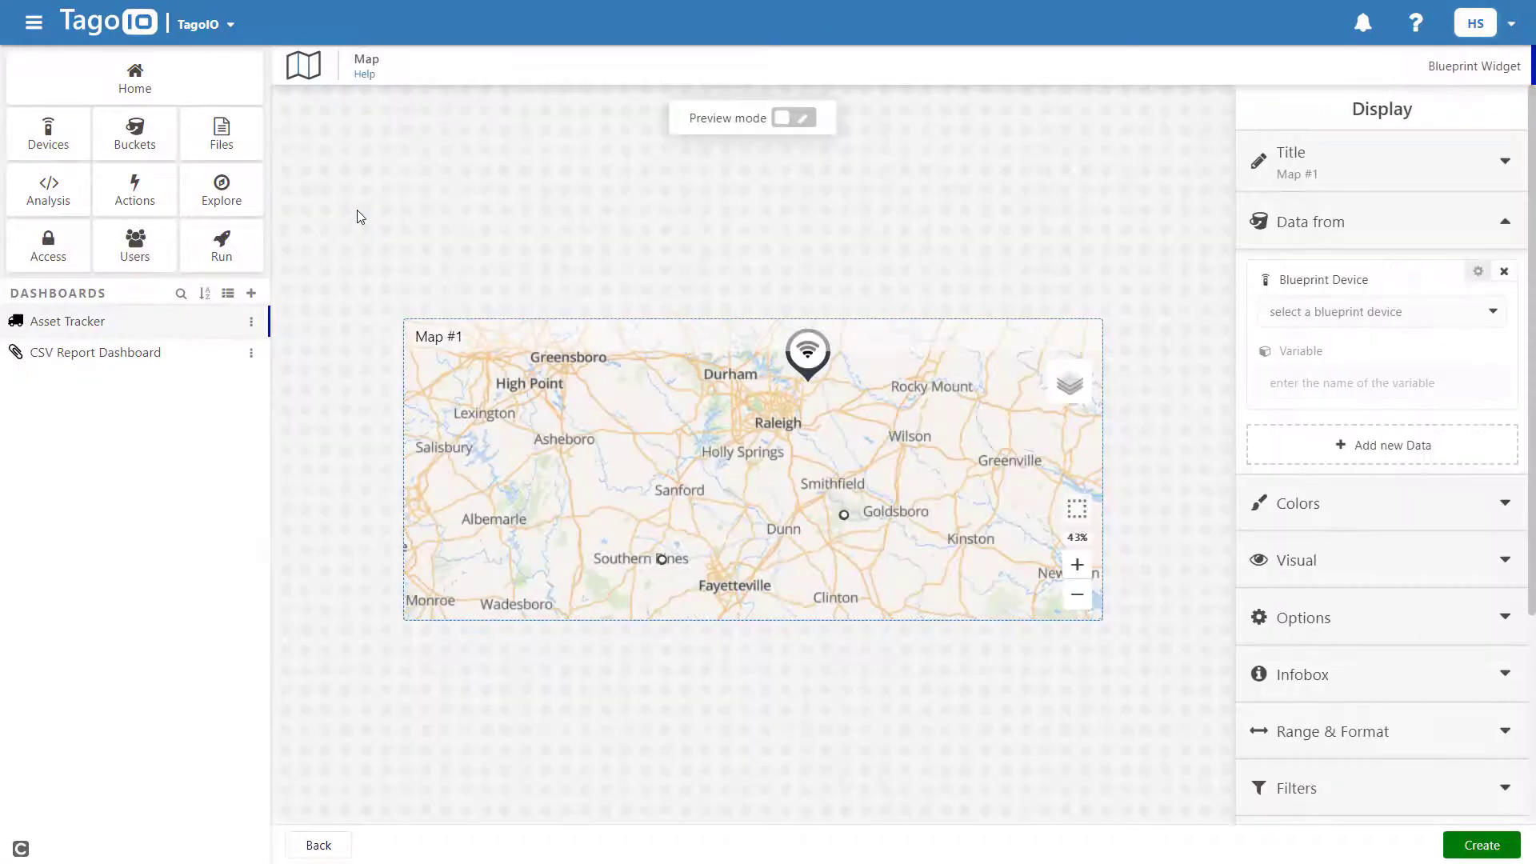
left_click(1378, 178)
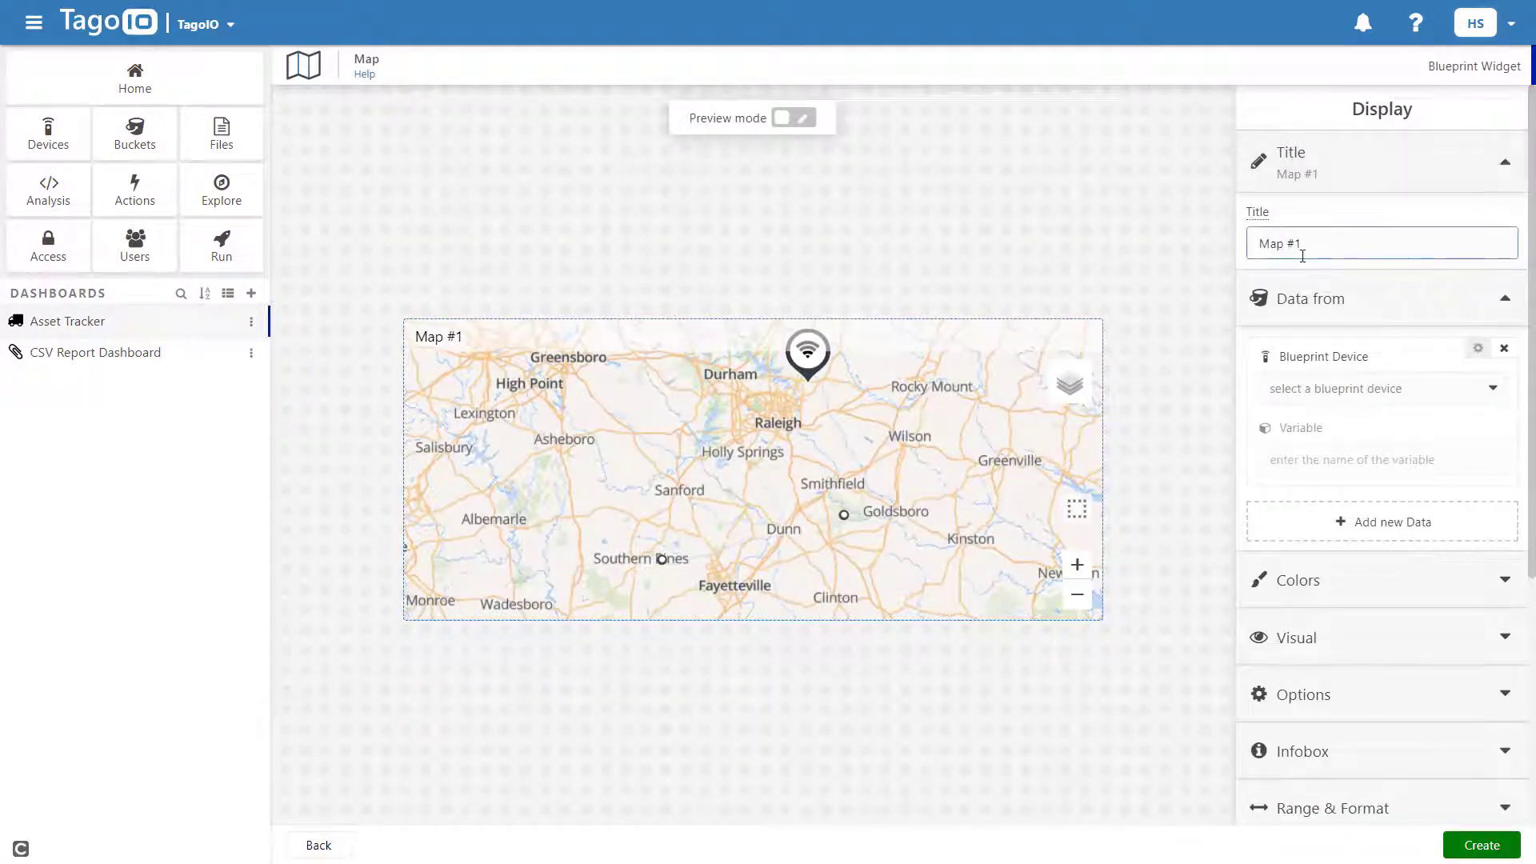
key("BackSpace")
key("BackSpace")
key("BackSpace")
key("BackSpace")
key("BackSpace")
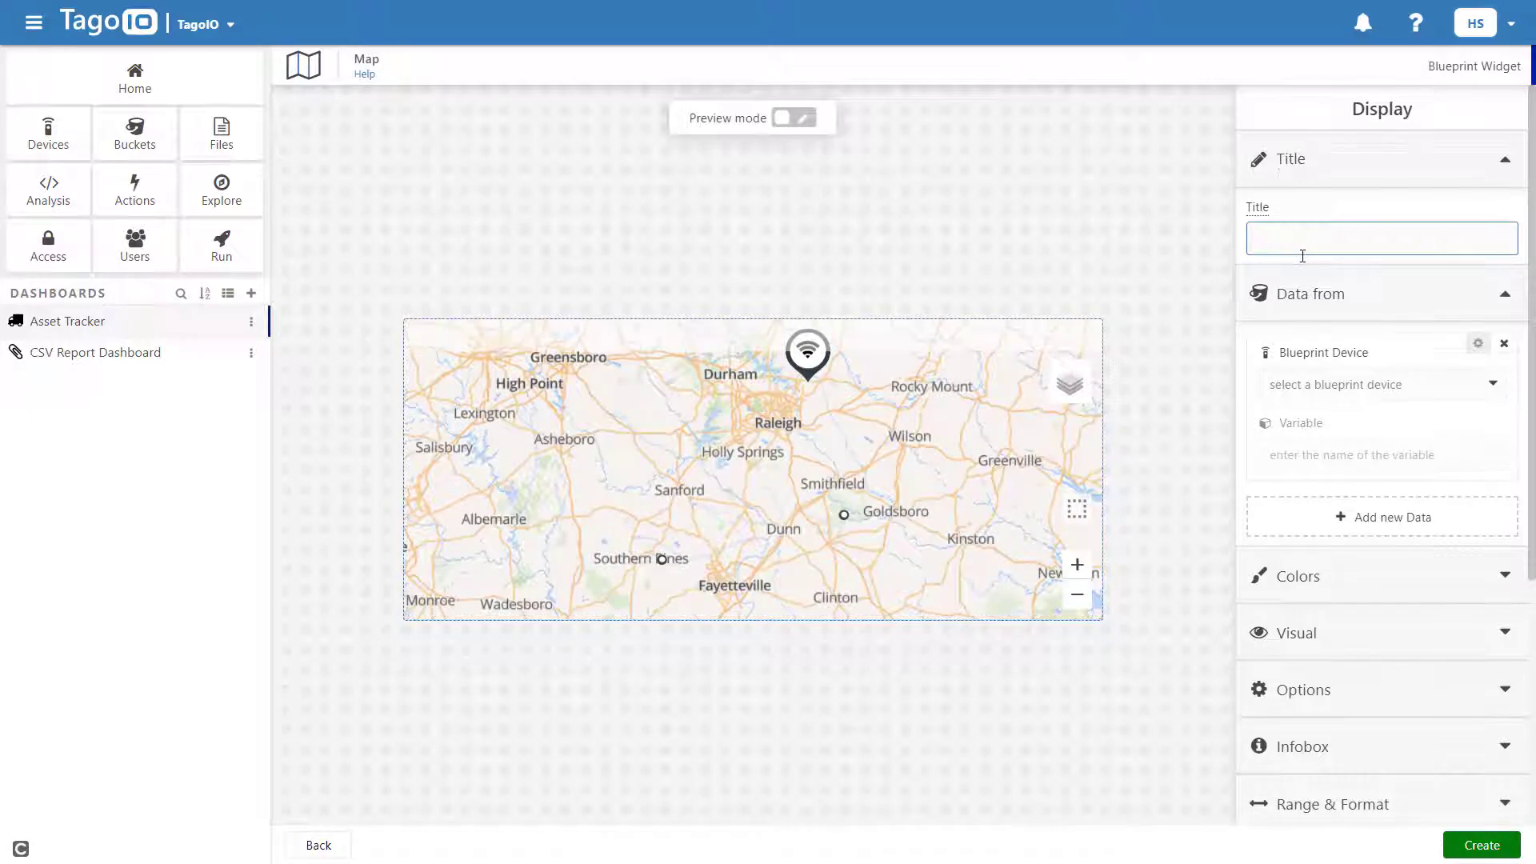
left_click(1344, 386)
left_click(1336, 416)
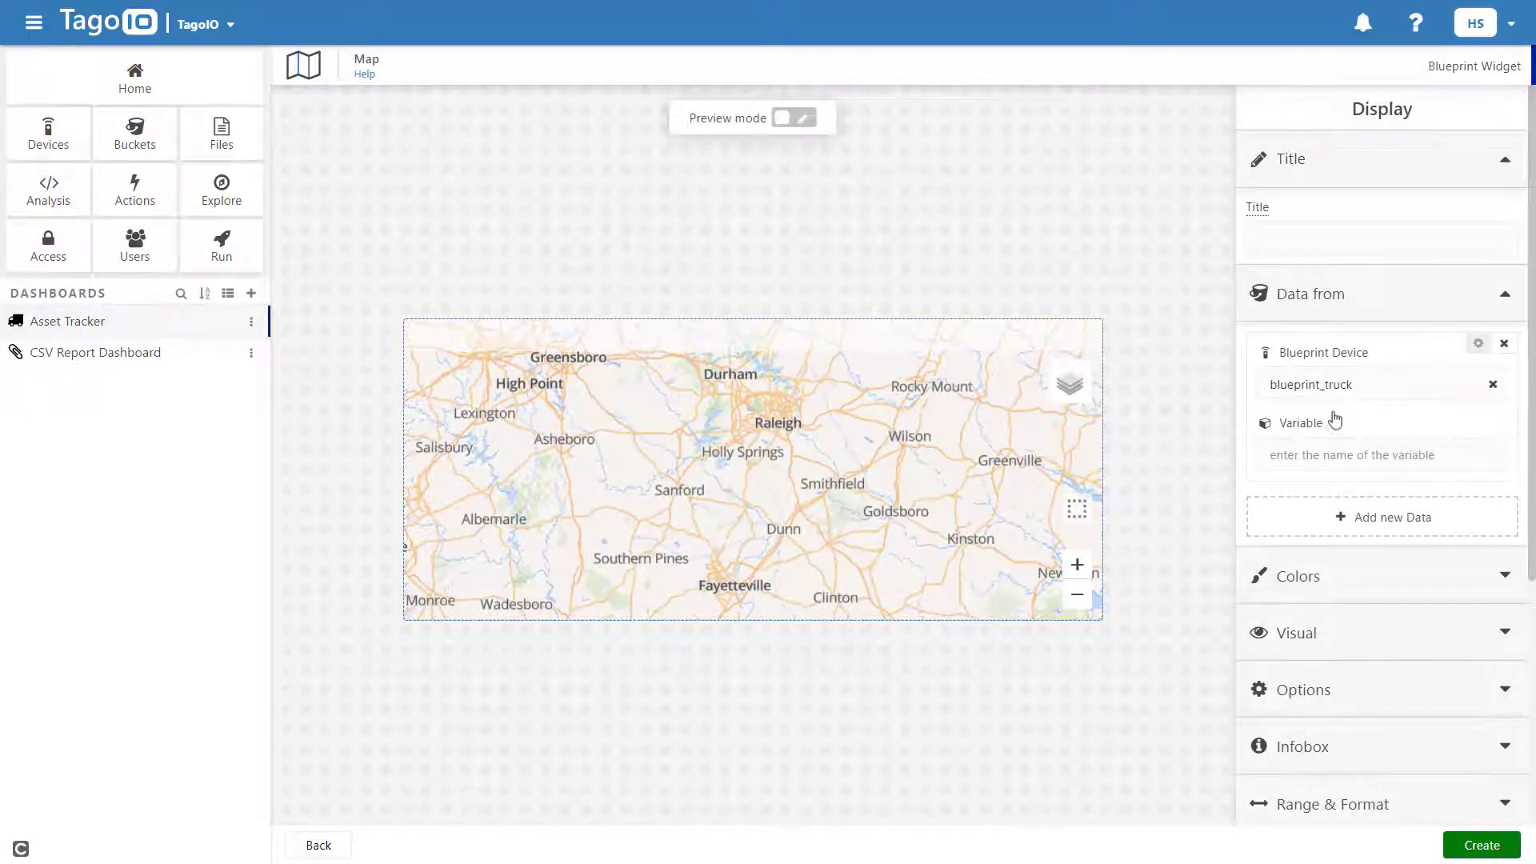
left_click(1303, 457)
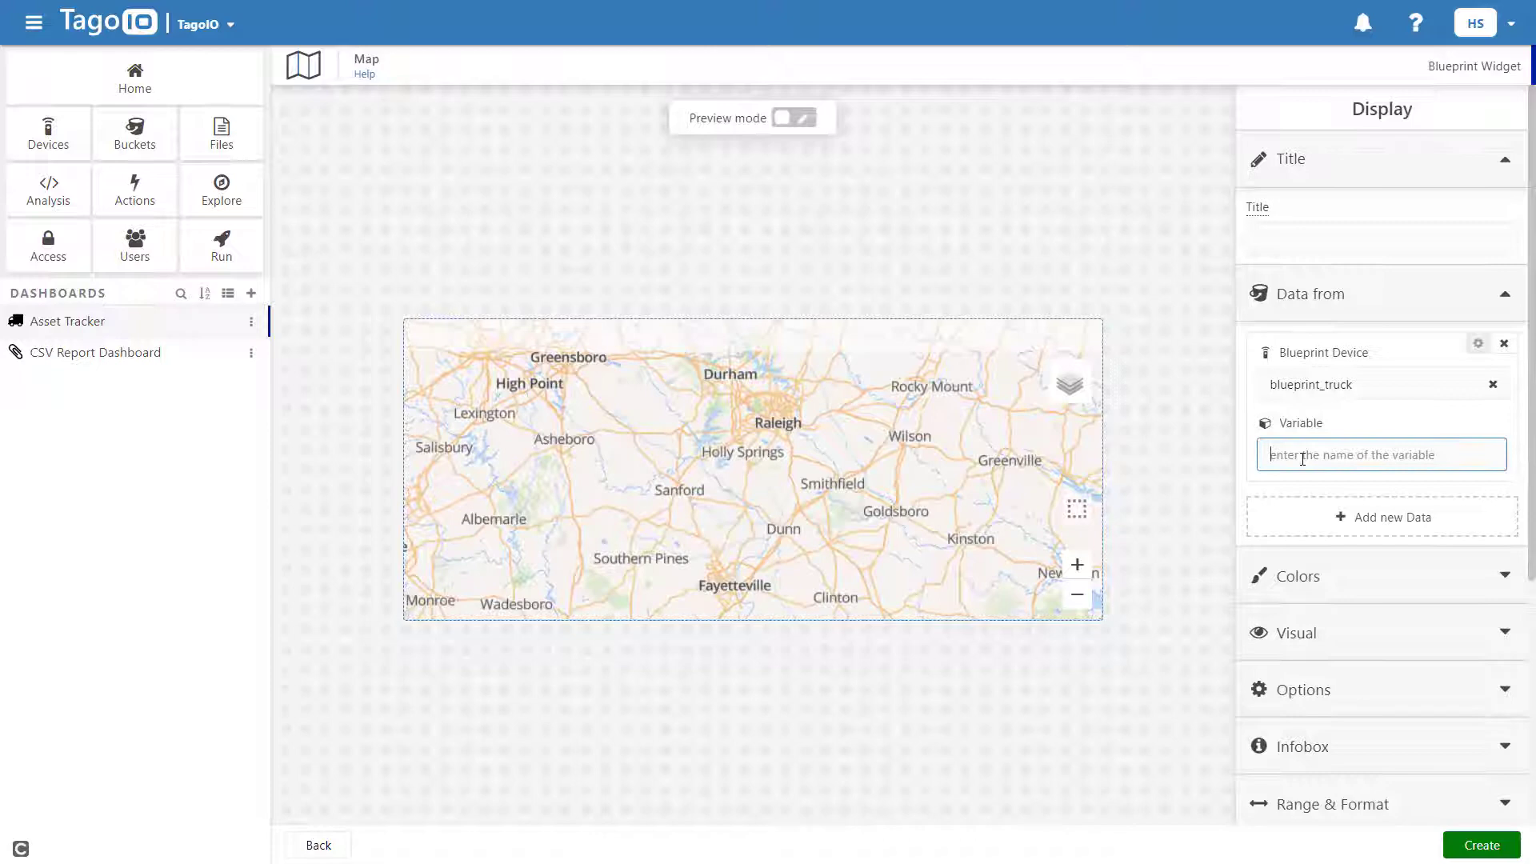
type("location")
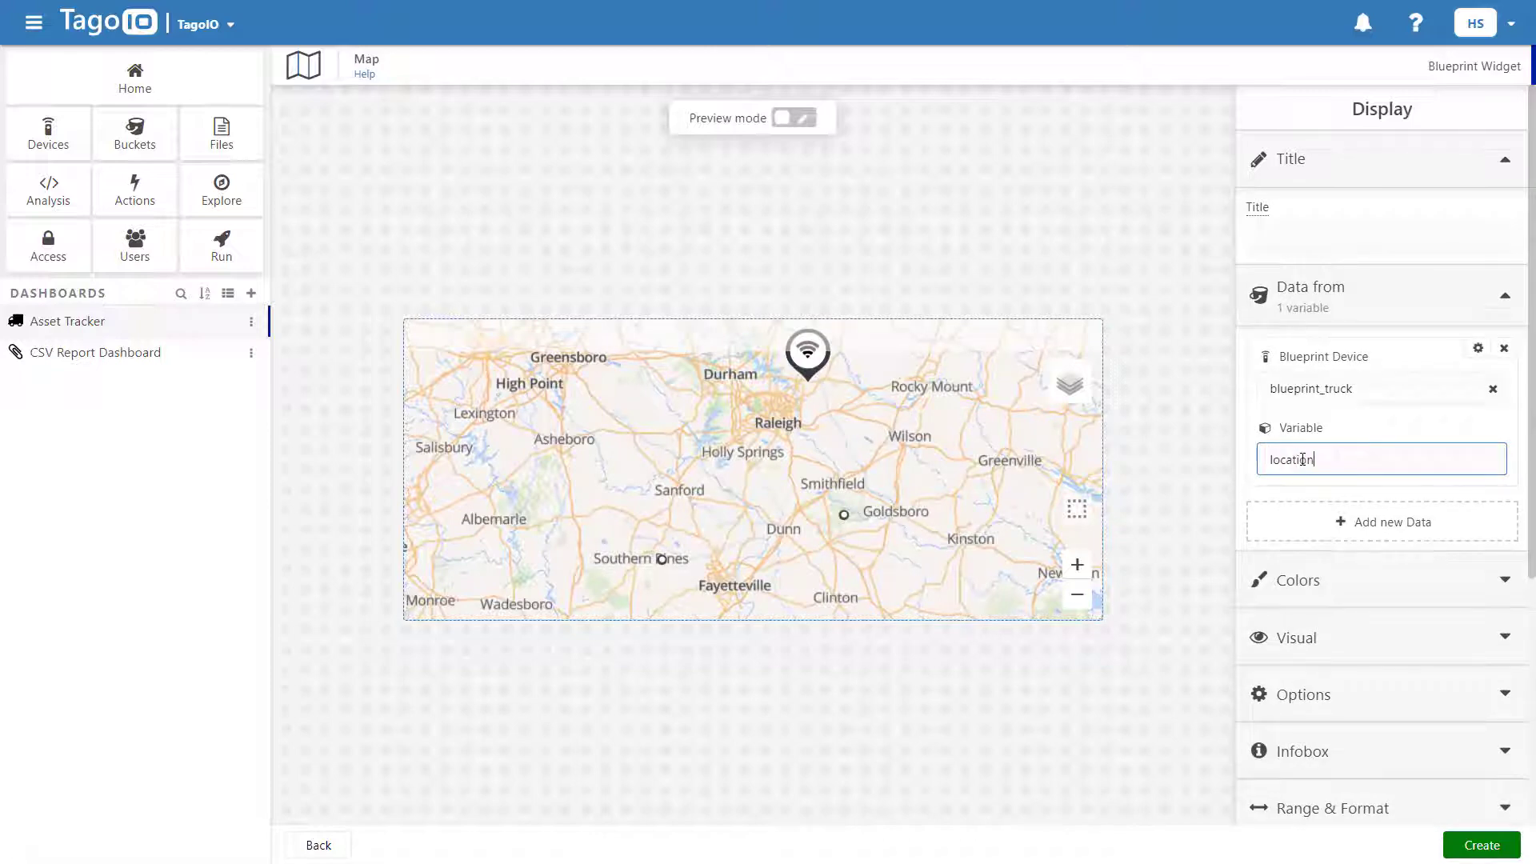
Switch the map to the Dark style and make it open at a fixed zoom of 50
scroll(1328, 584, "down", 3)
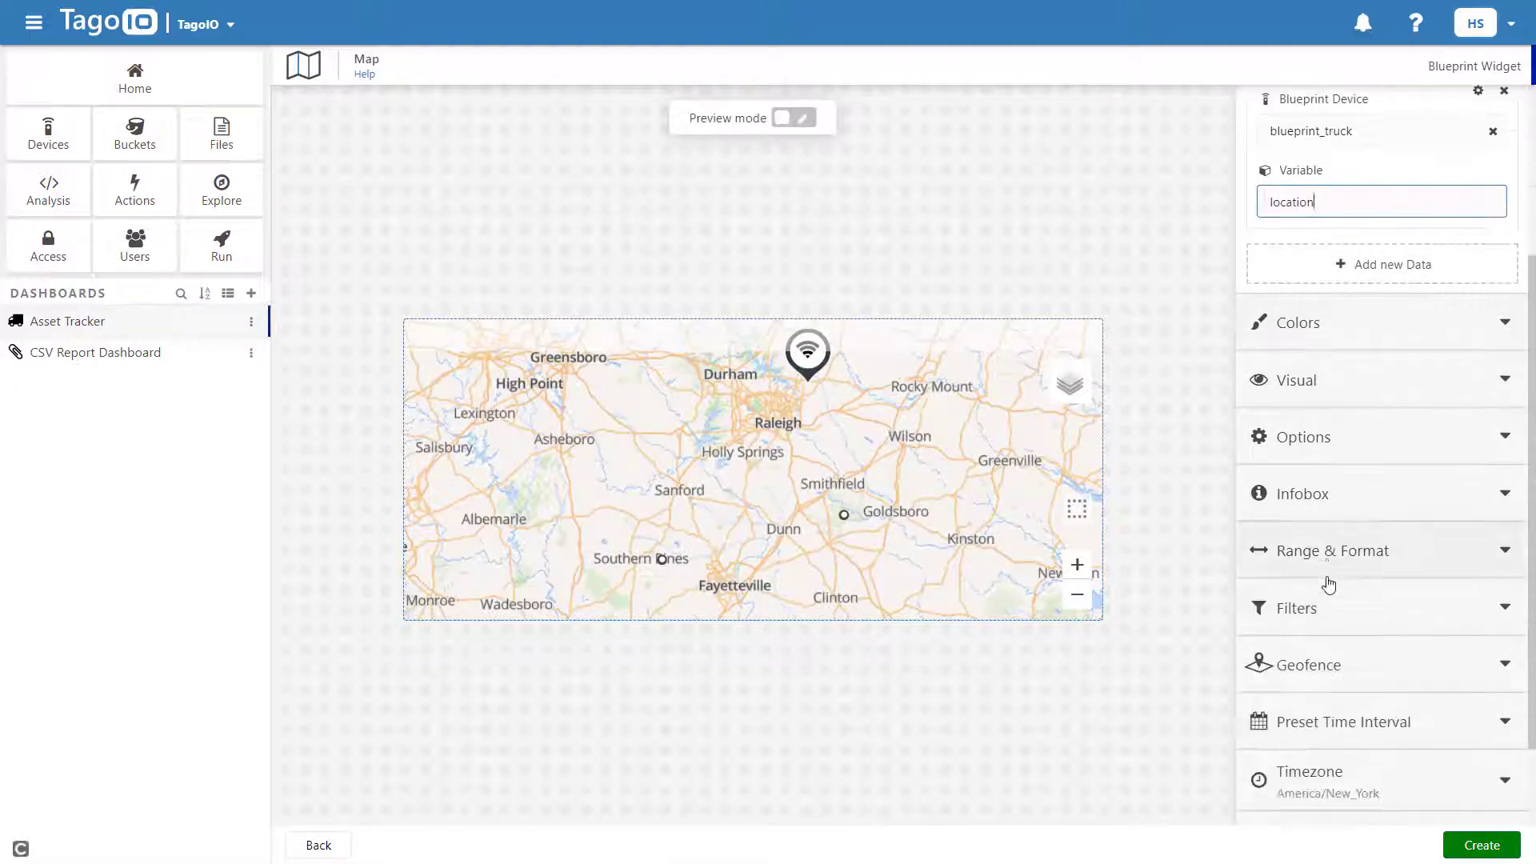
left_click(1290, 328)
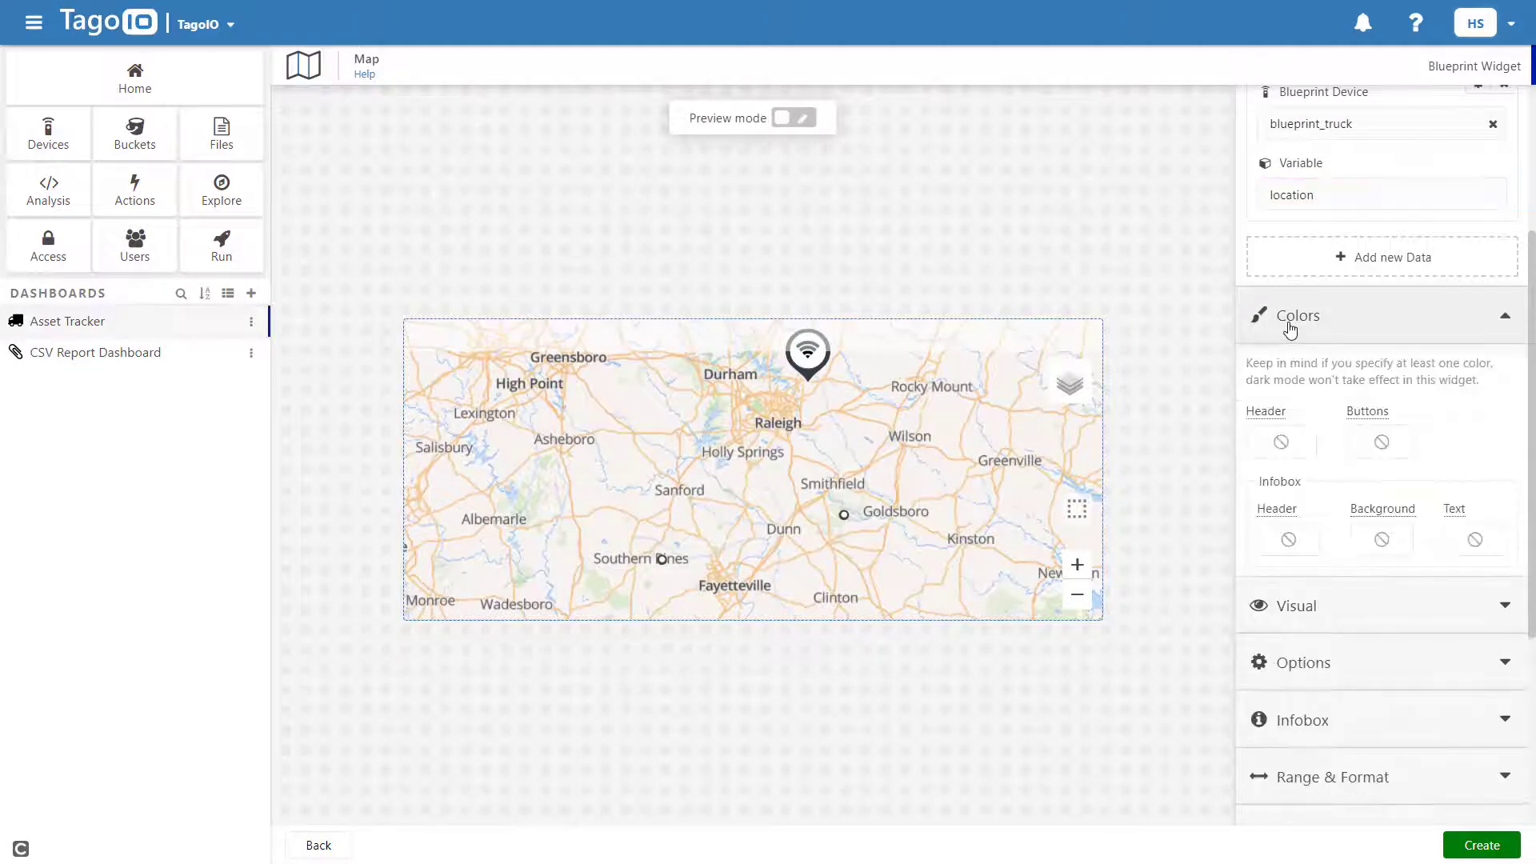
scroll(1285, 329, "down", 4)
left_click(1294, 293)
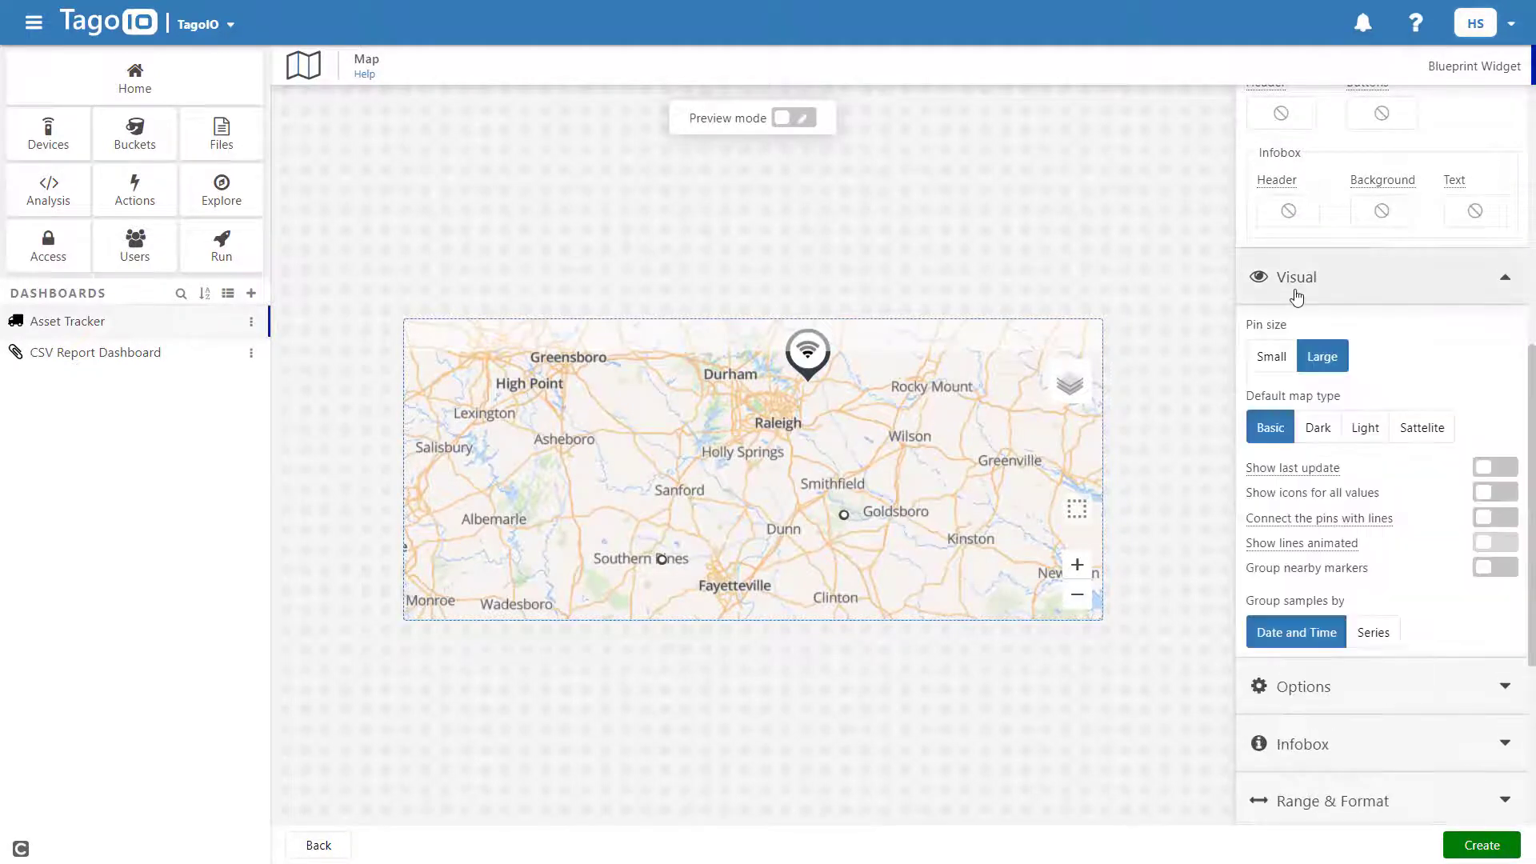
left_click(1318, 428)
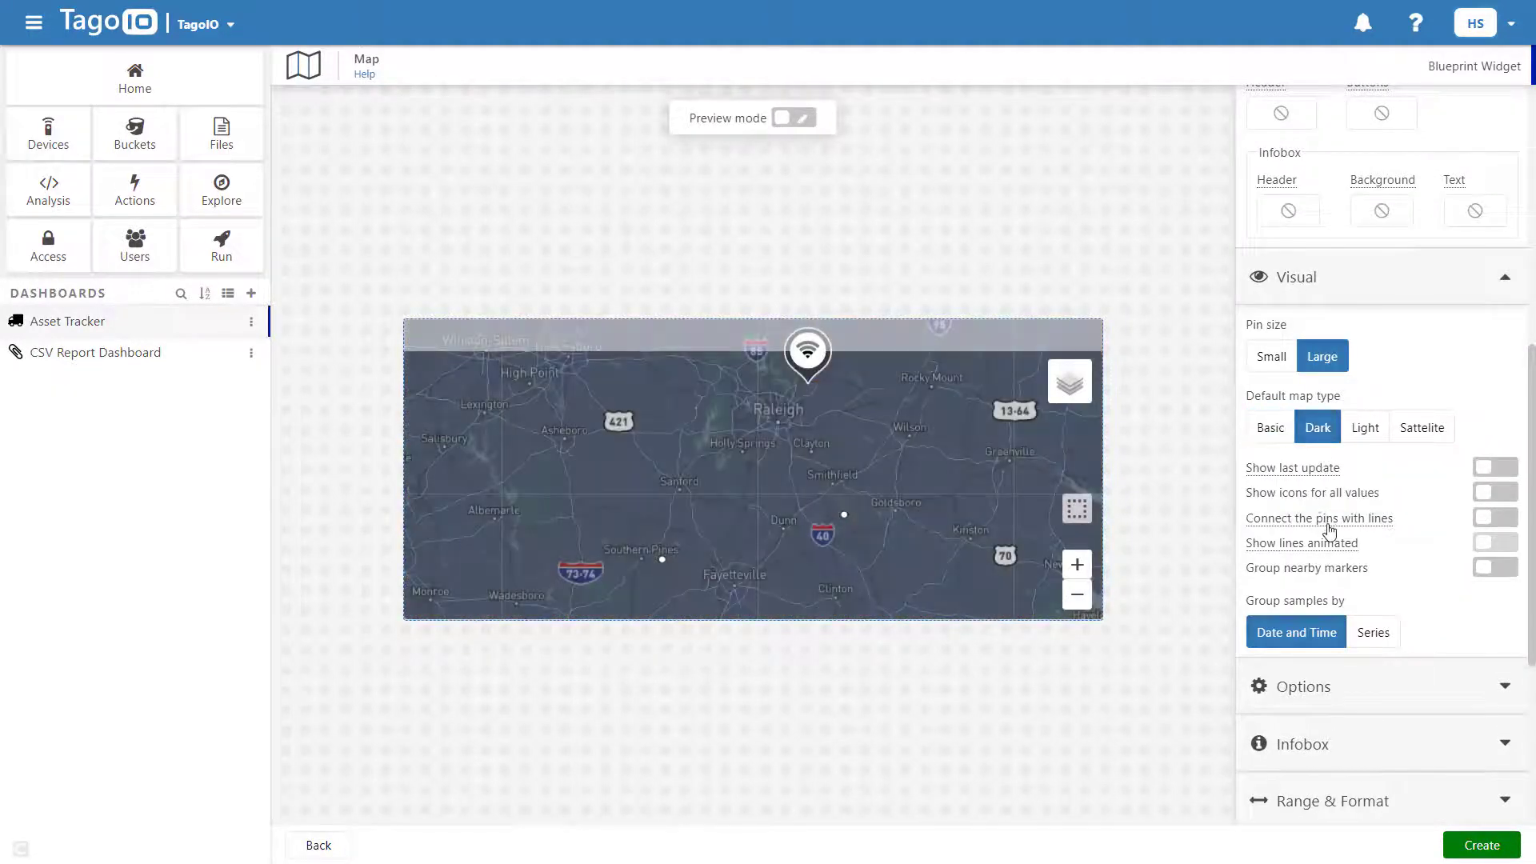
scroll(1330, 534, "down", 2)
left_click(1331, 536)
scroll(1335, 656, "down", 1)
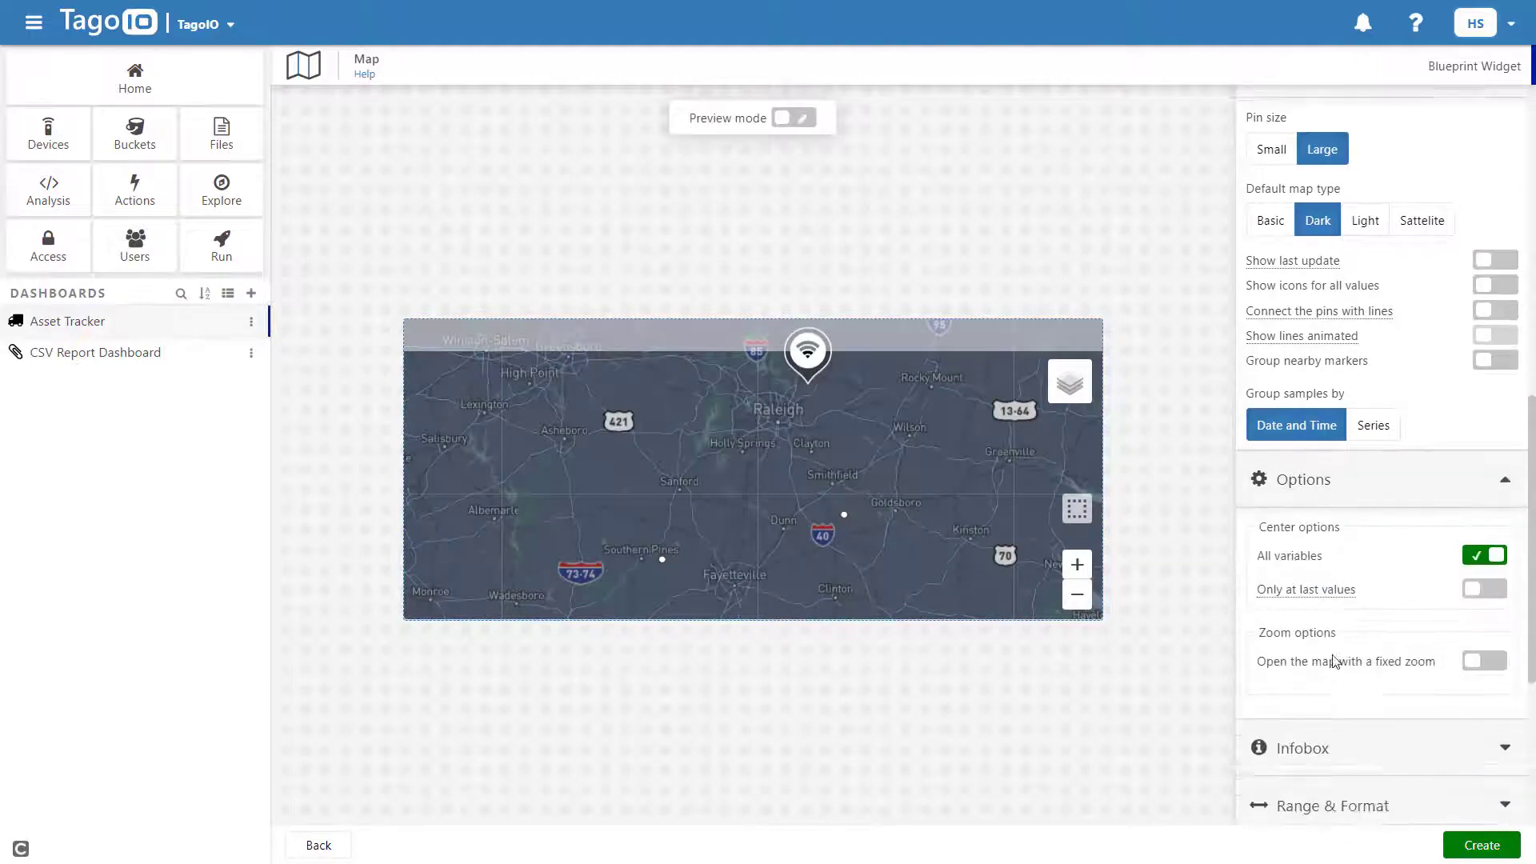
scroll(1332, 656, "down", 2)
left_click(1477, 519)
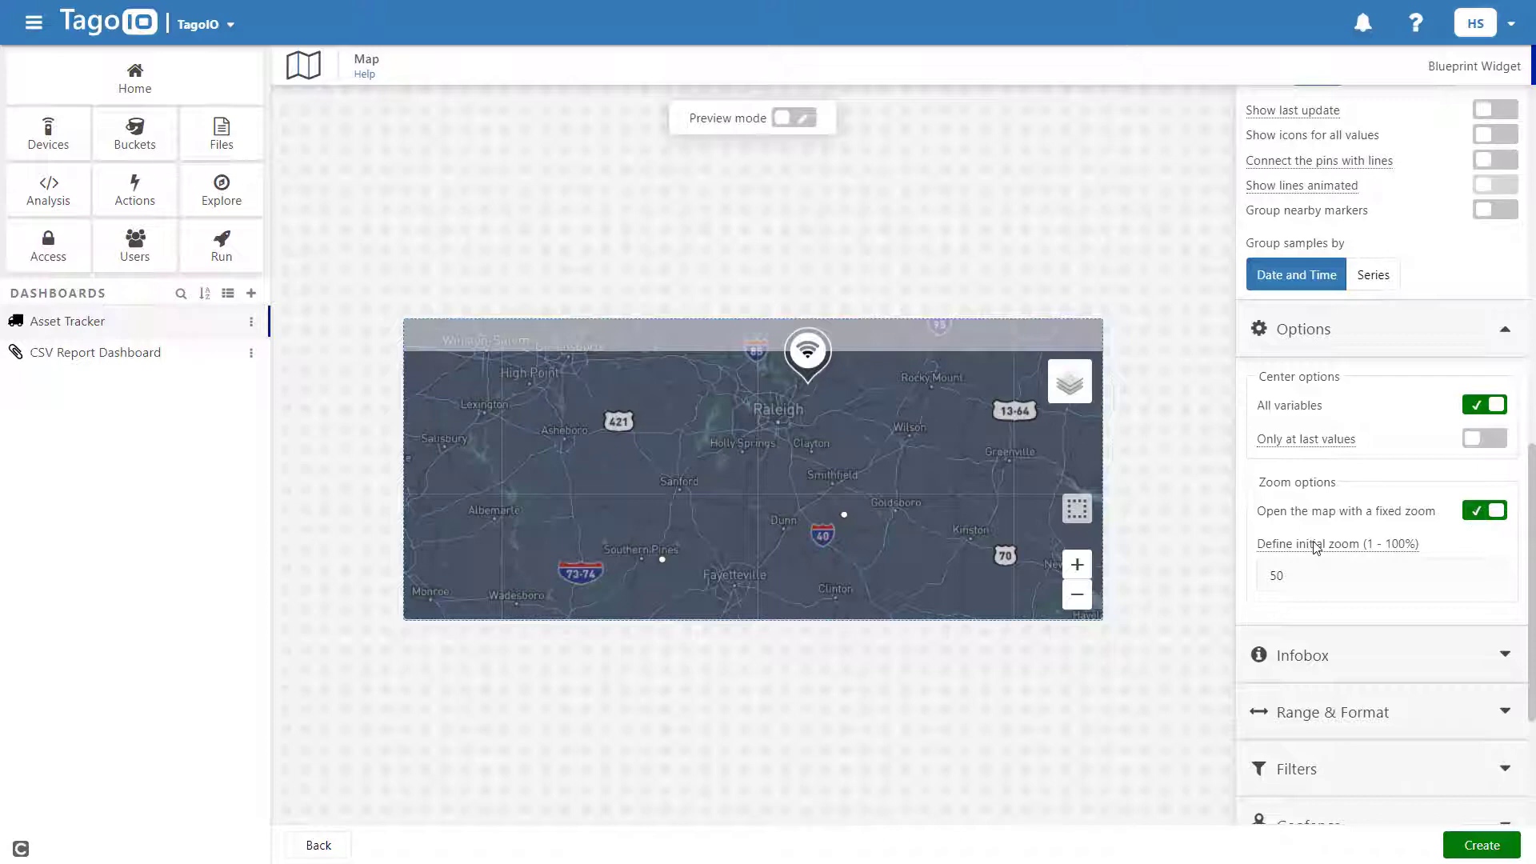
scroll(1314, 547, "down", 3)
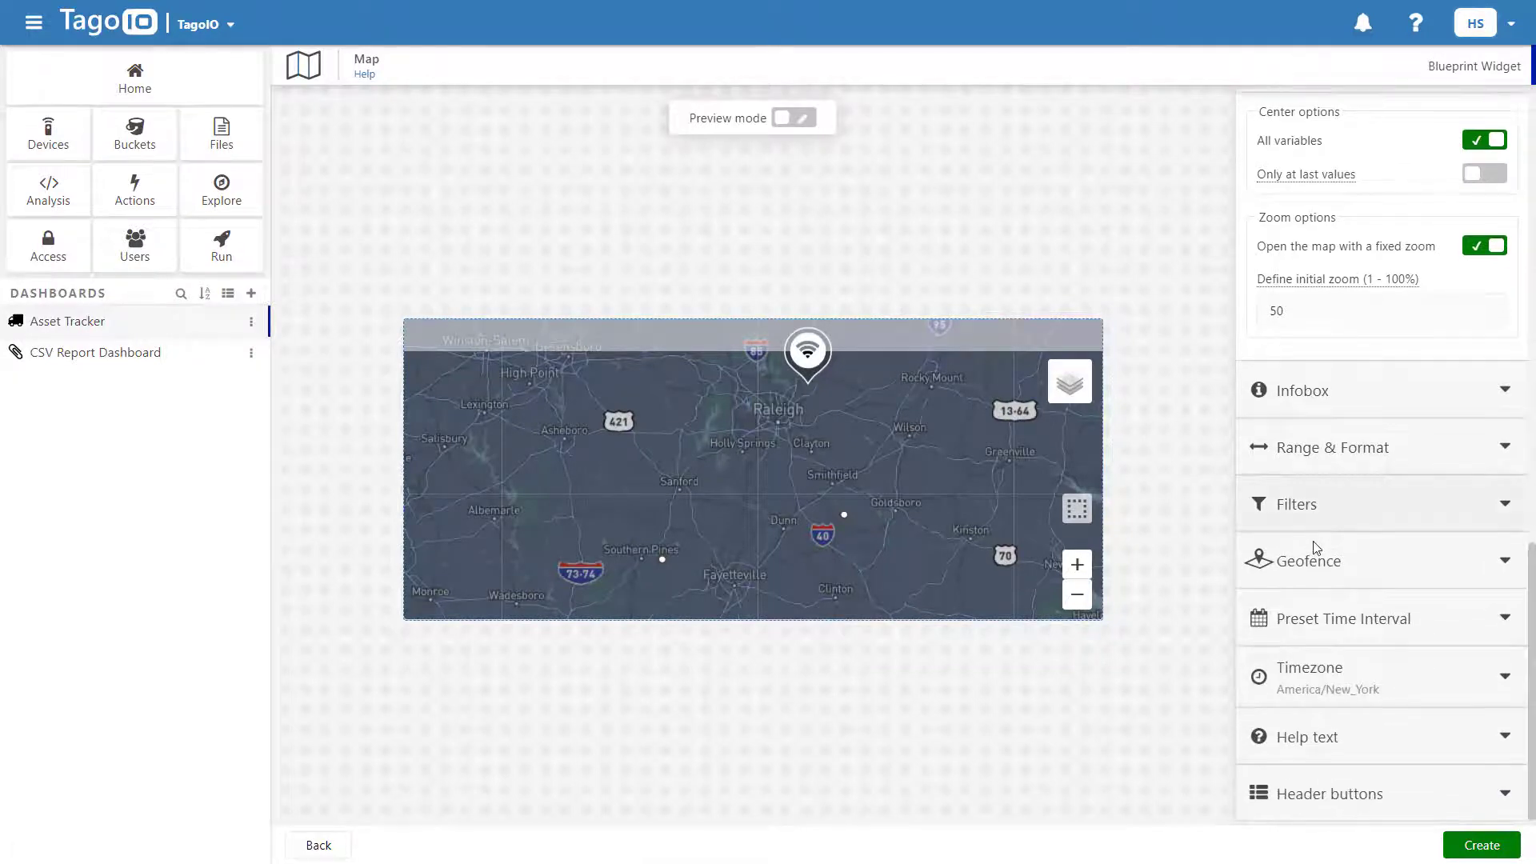
Use blueprint_truck's geofence variable, quantity 10, and tooltip title '30 minutes to drop off'
left_click(1330, 570)
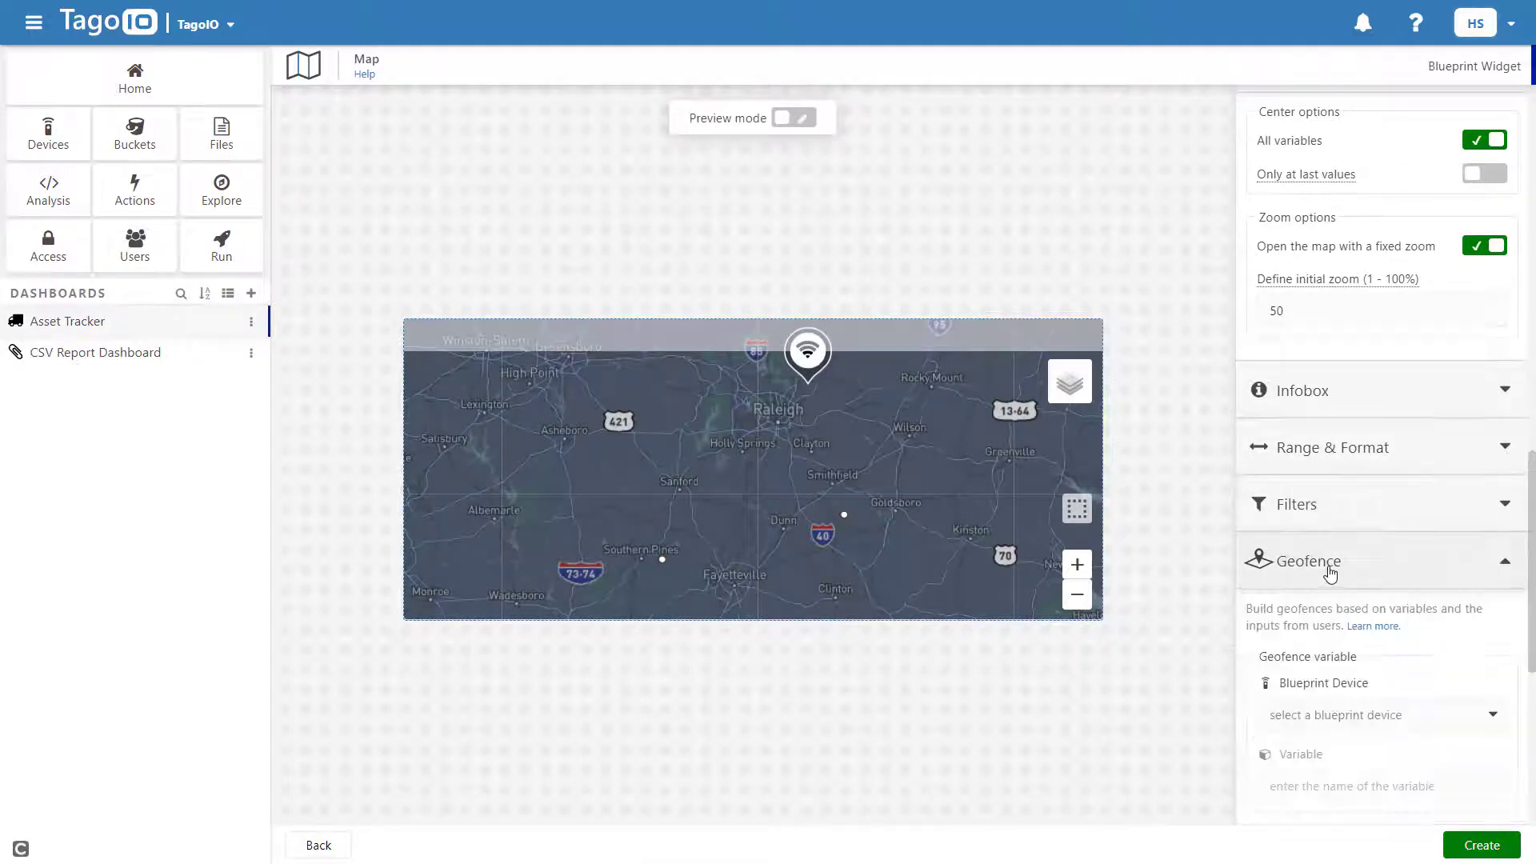
scroll(1312, 625, "down", 3)
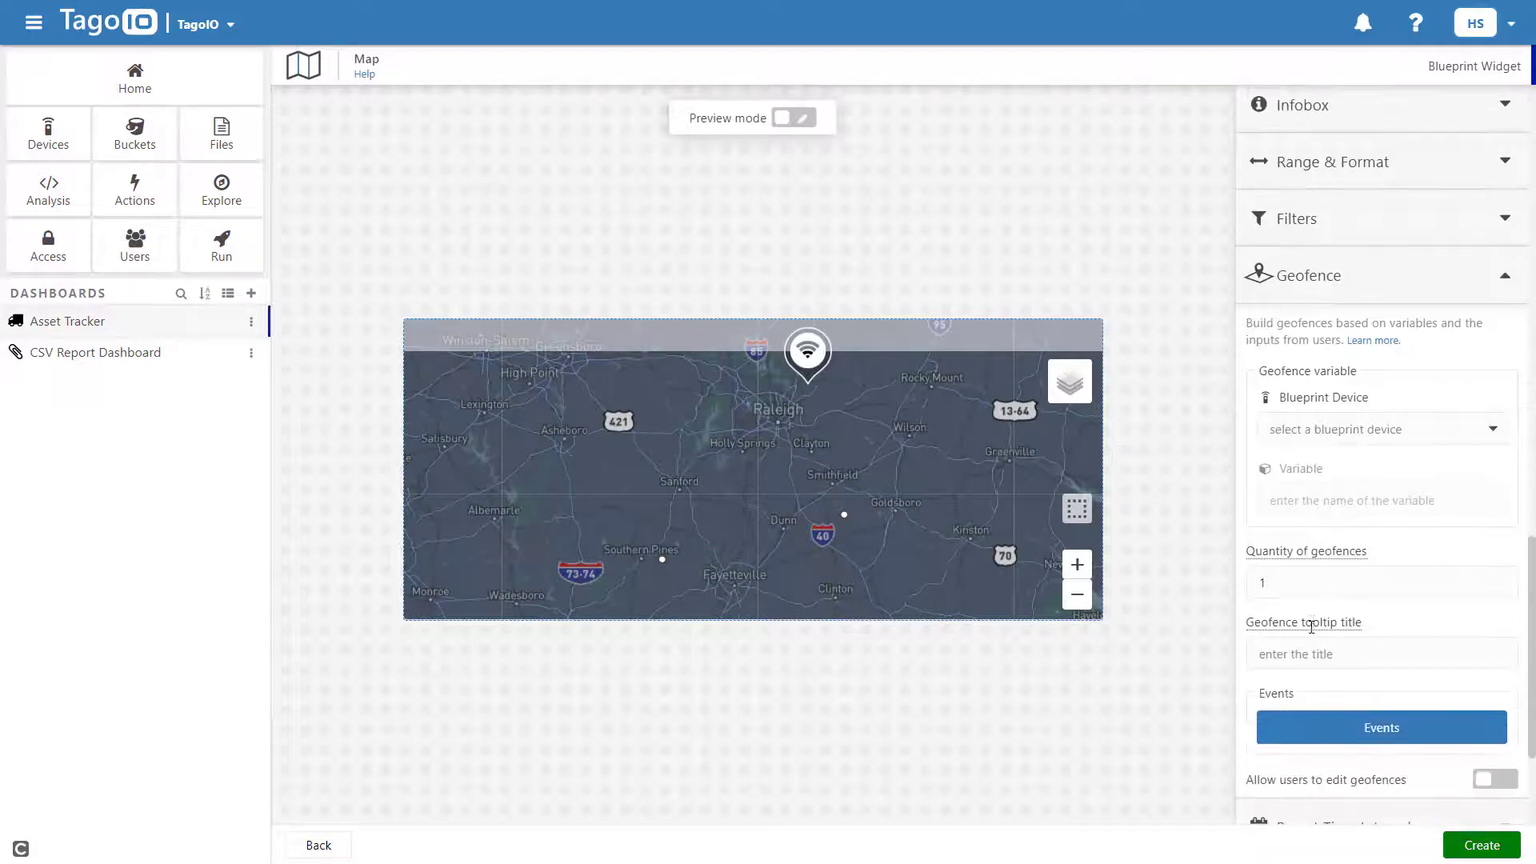
left_click(1309, 438)
left_click(1309, 456)
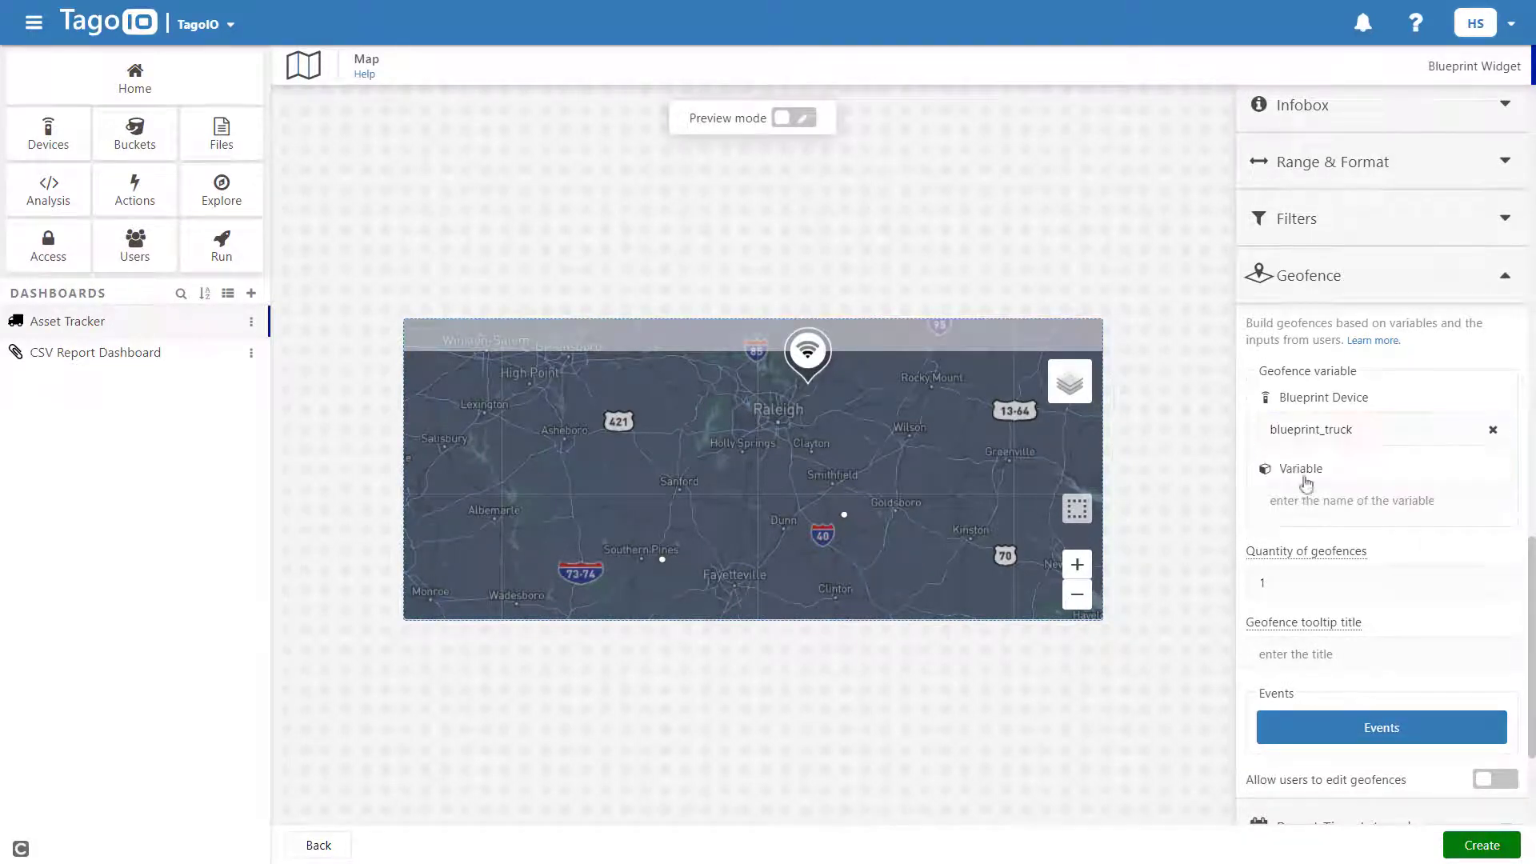
left_click(1302, 515)
type("geofence")
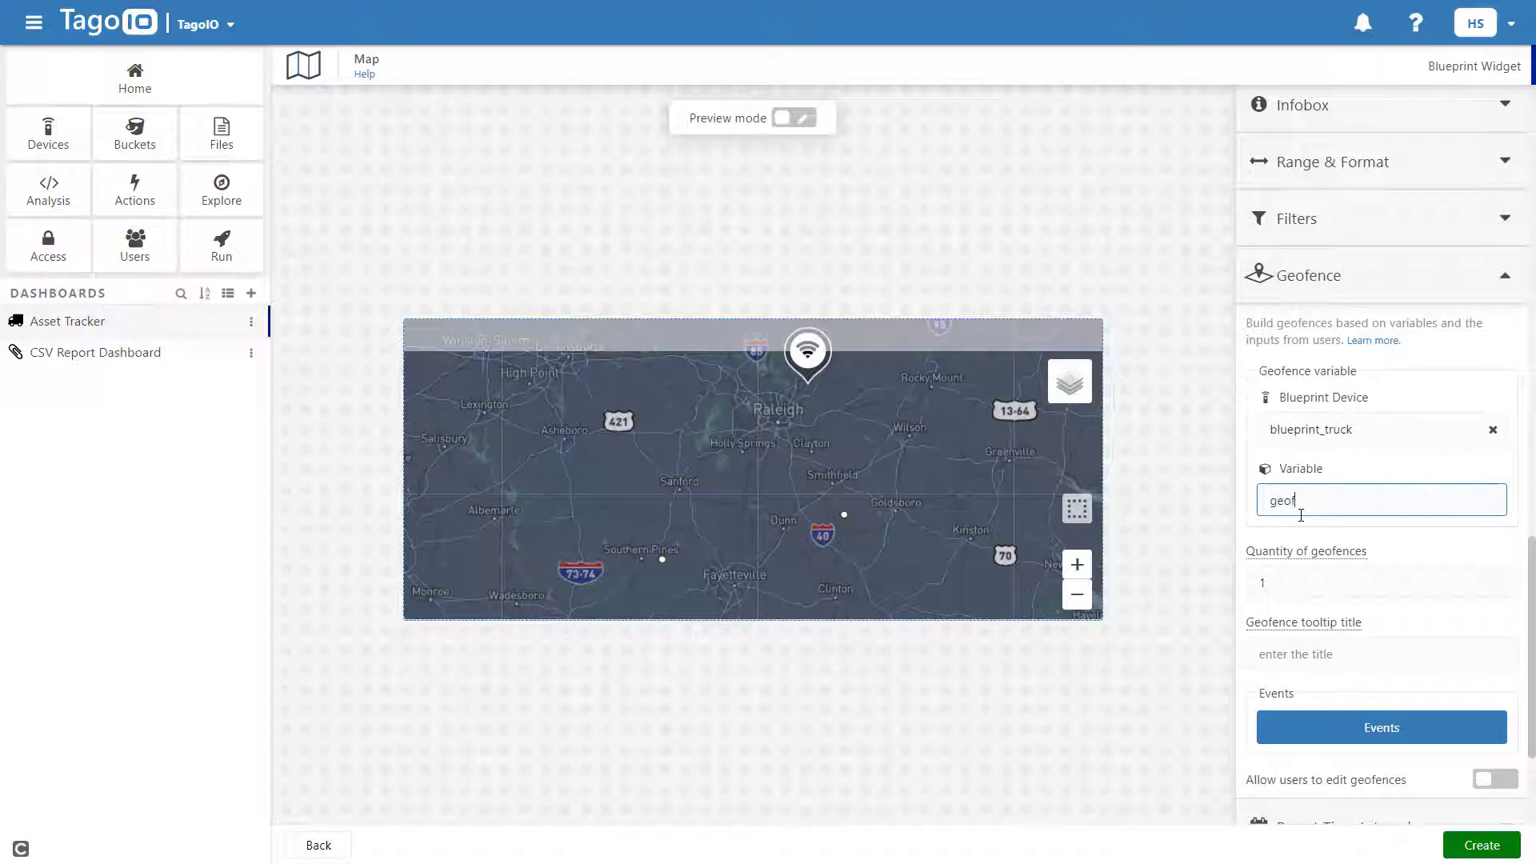
left_click(1290, 583)
type("0")
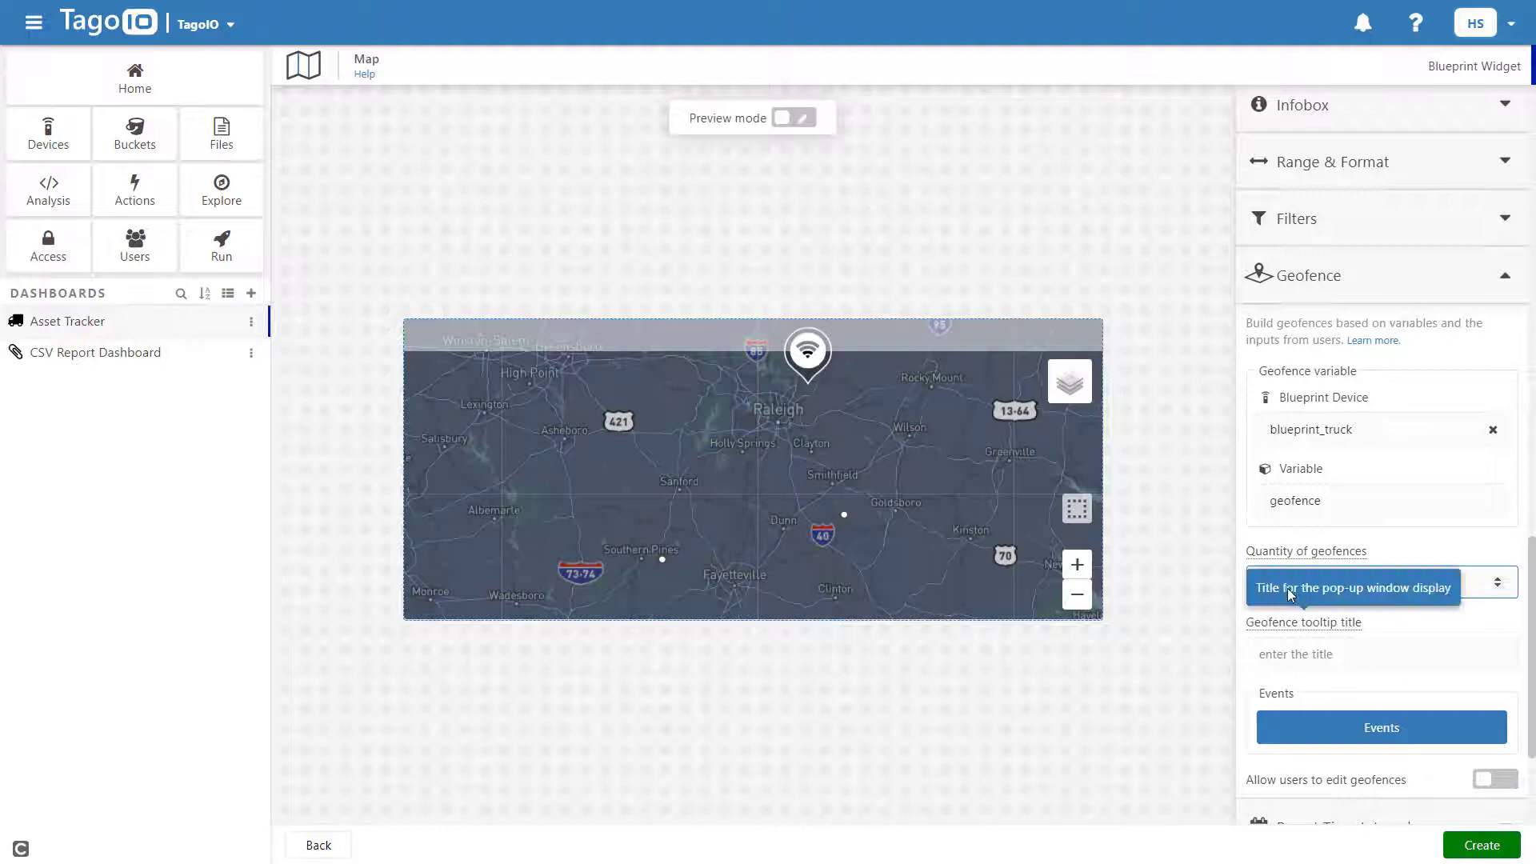
scroll(1288, 588, "down", 2)
left_click(1287, 516)
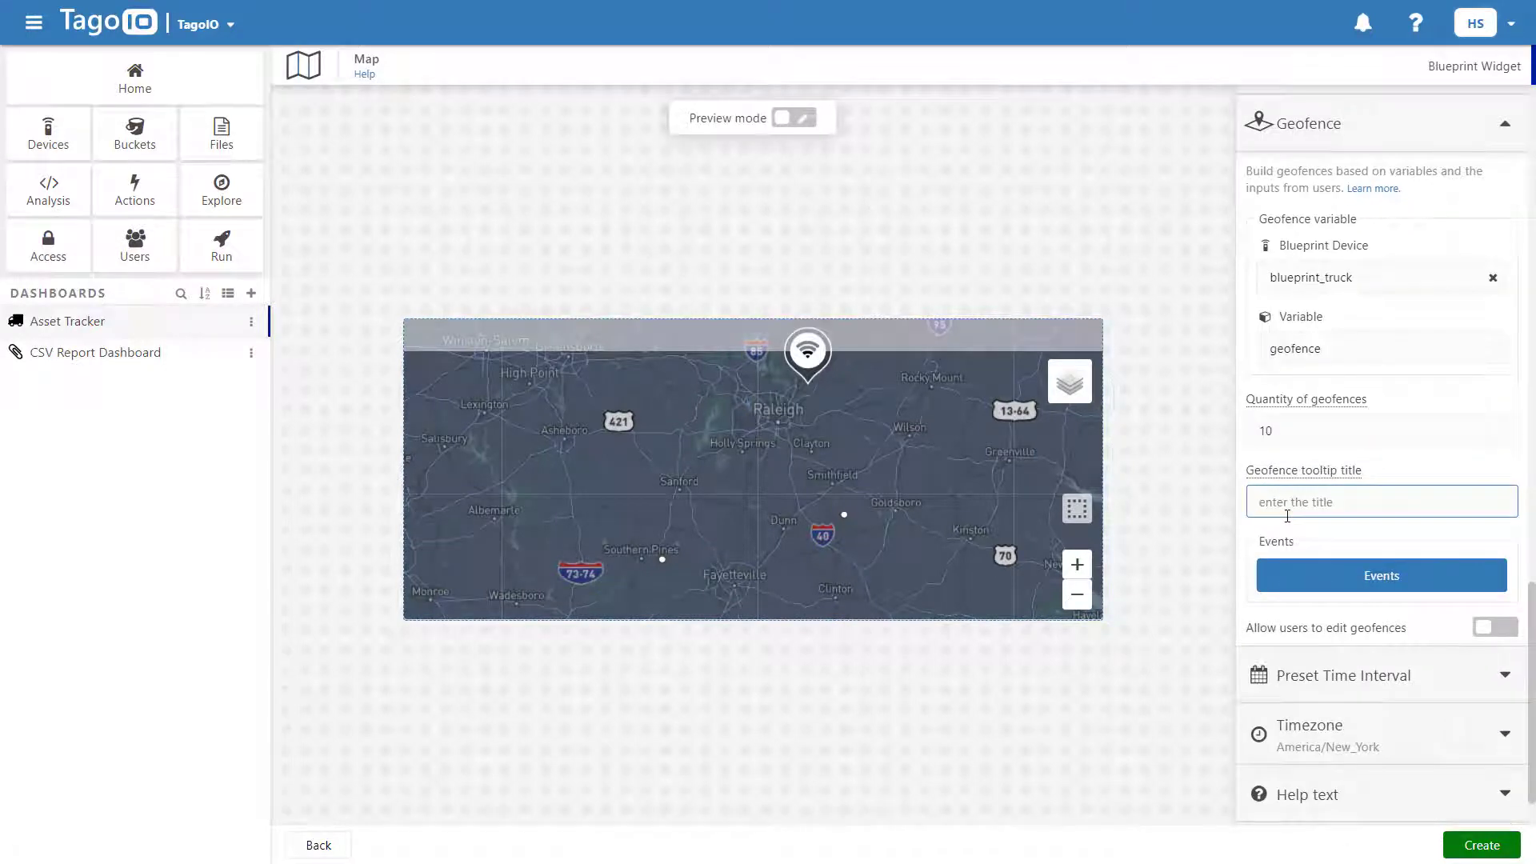
type("30 minutes to drop off")
Add geofence event X described 'x zone' with a lavender-blue colour
left_click(1300, 583)
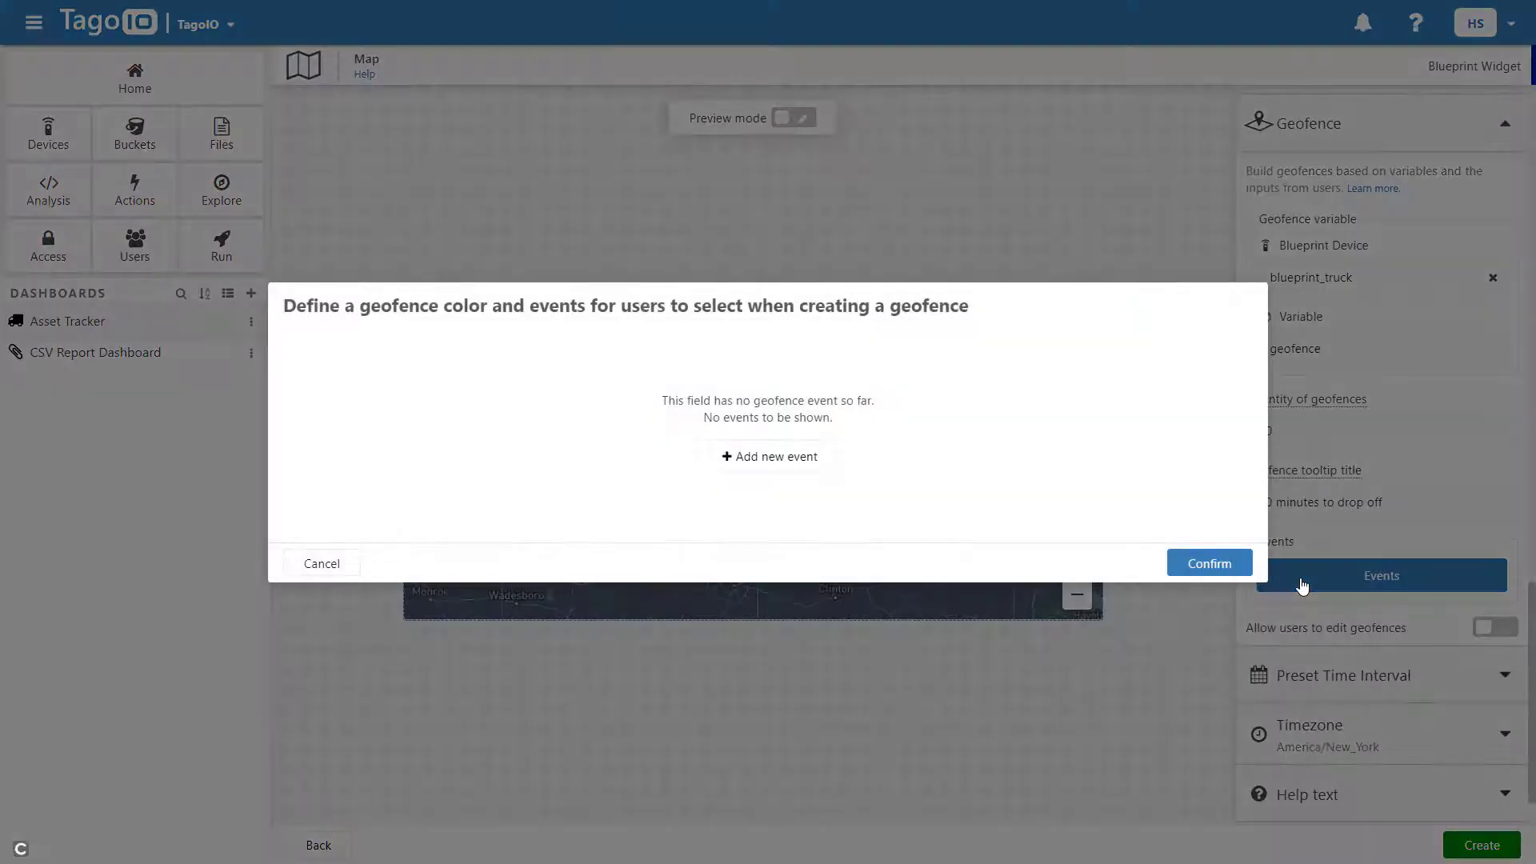
left_click(776, 473)
left_click(426, 352)
type("X")
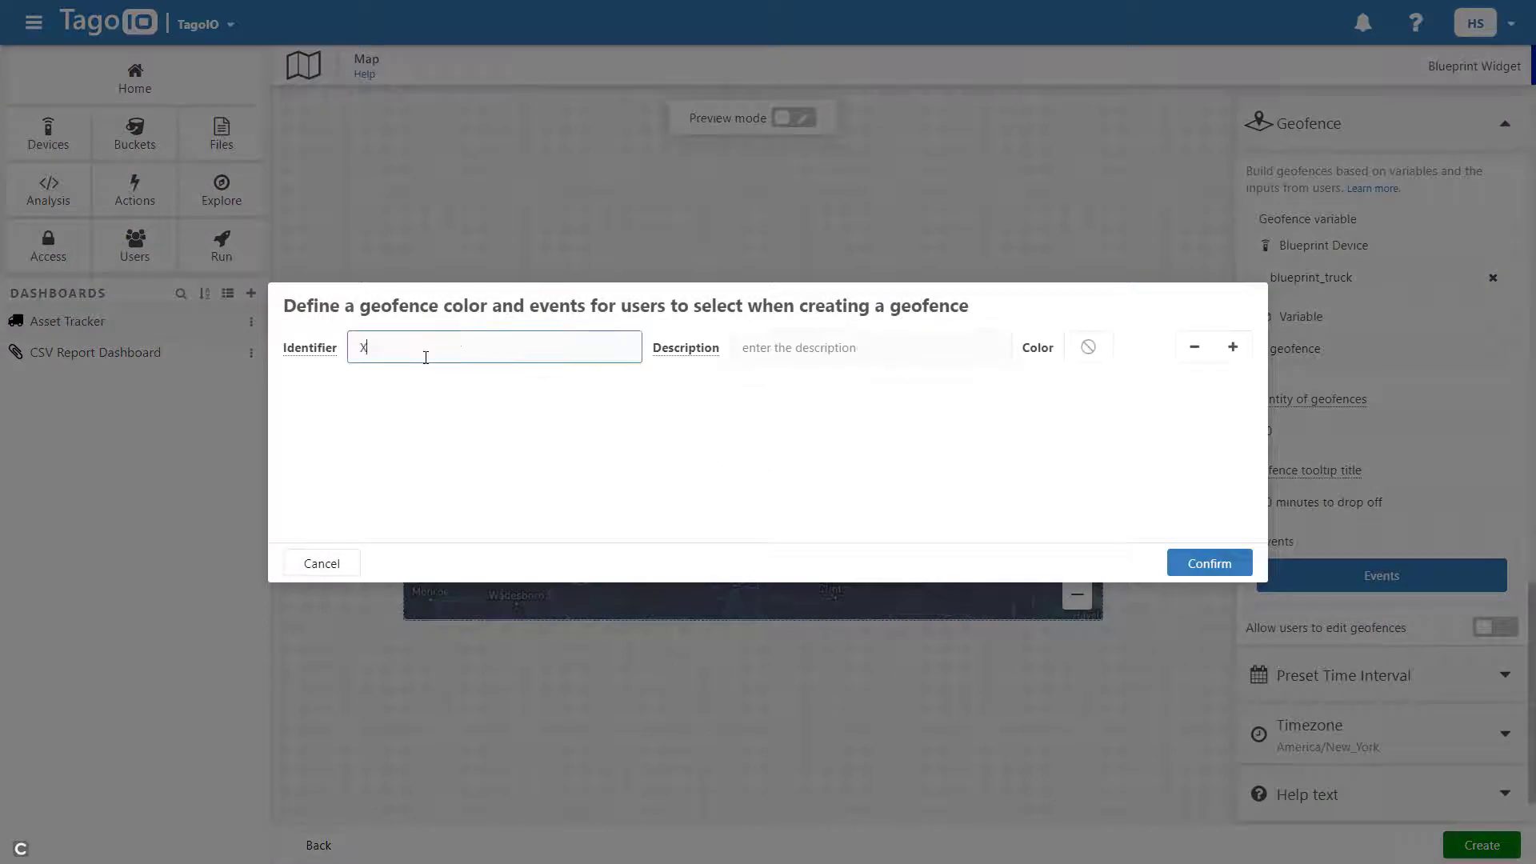
left_click(857, 353)
type("x zone")
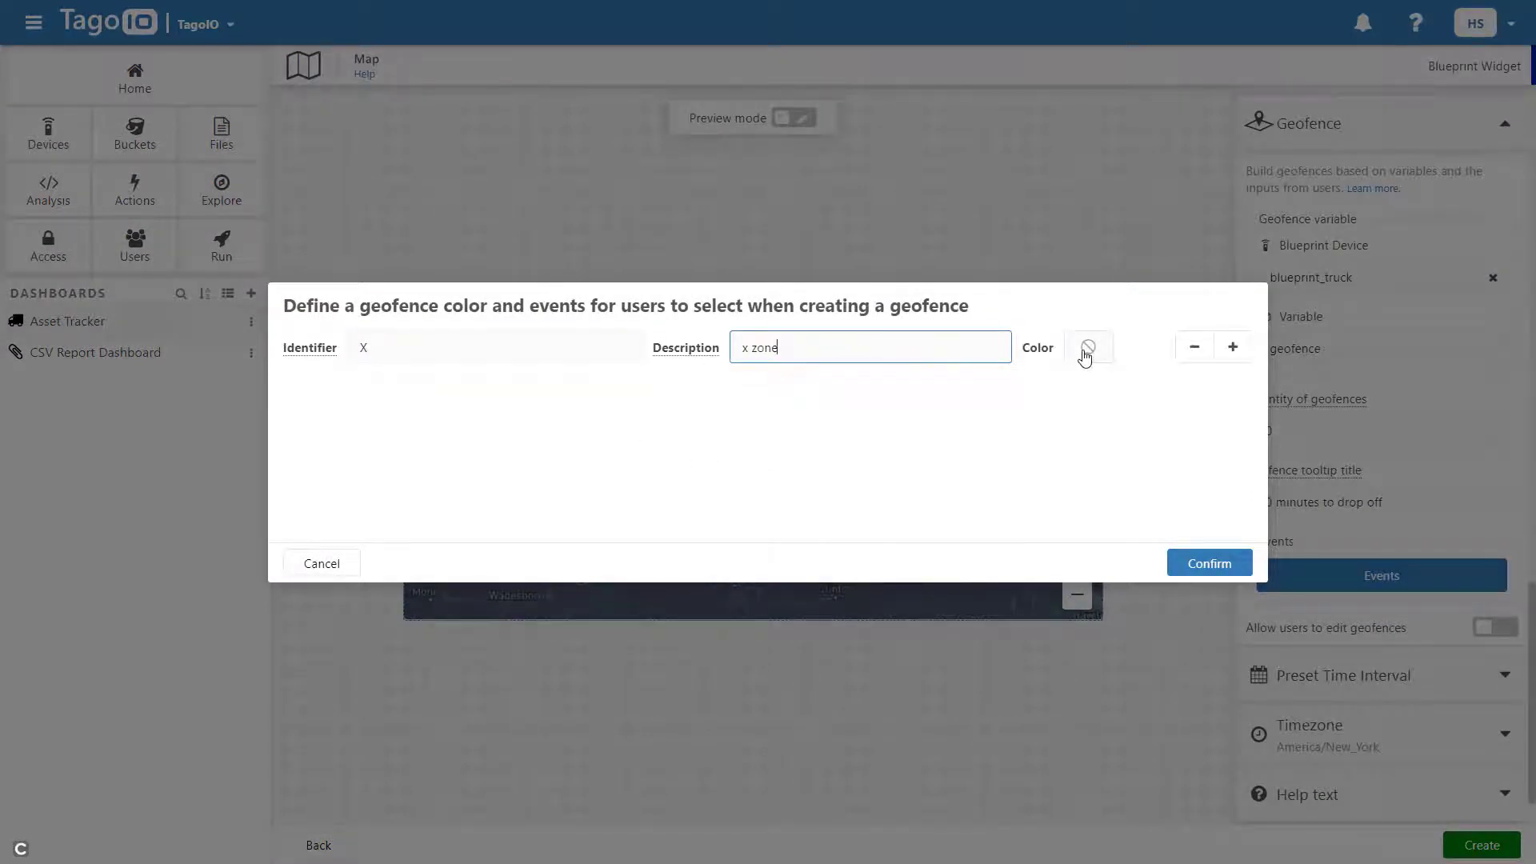
left_click(1088, 347)
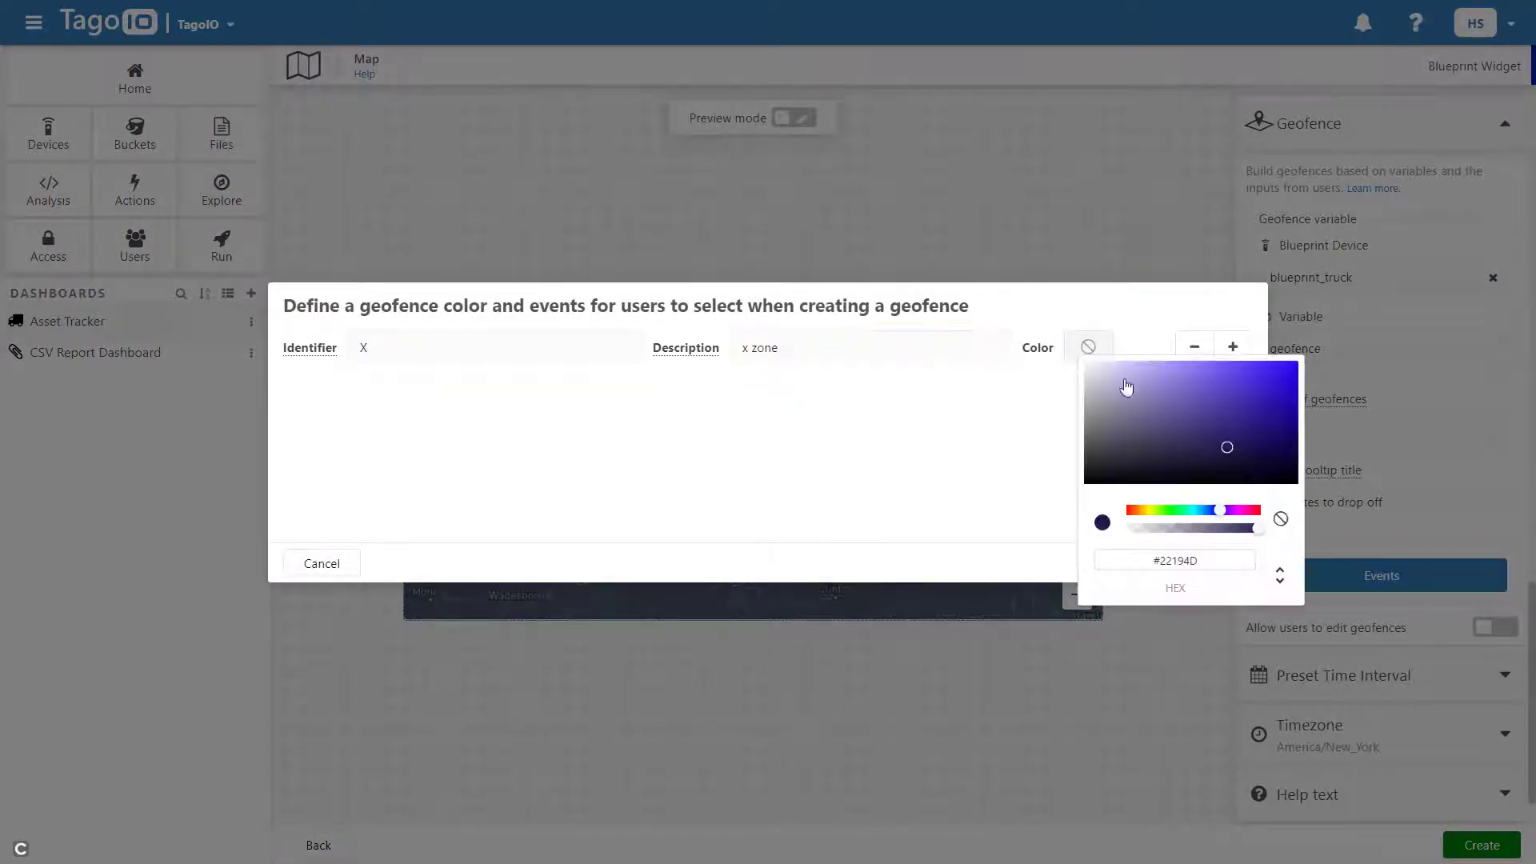
left_click(1198, 429)
left_click(1154, 364)
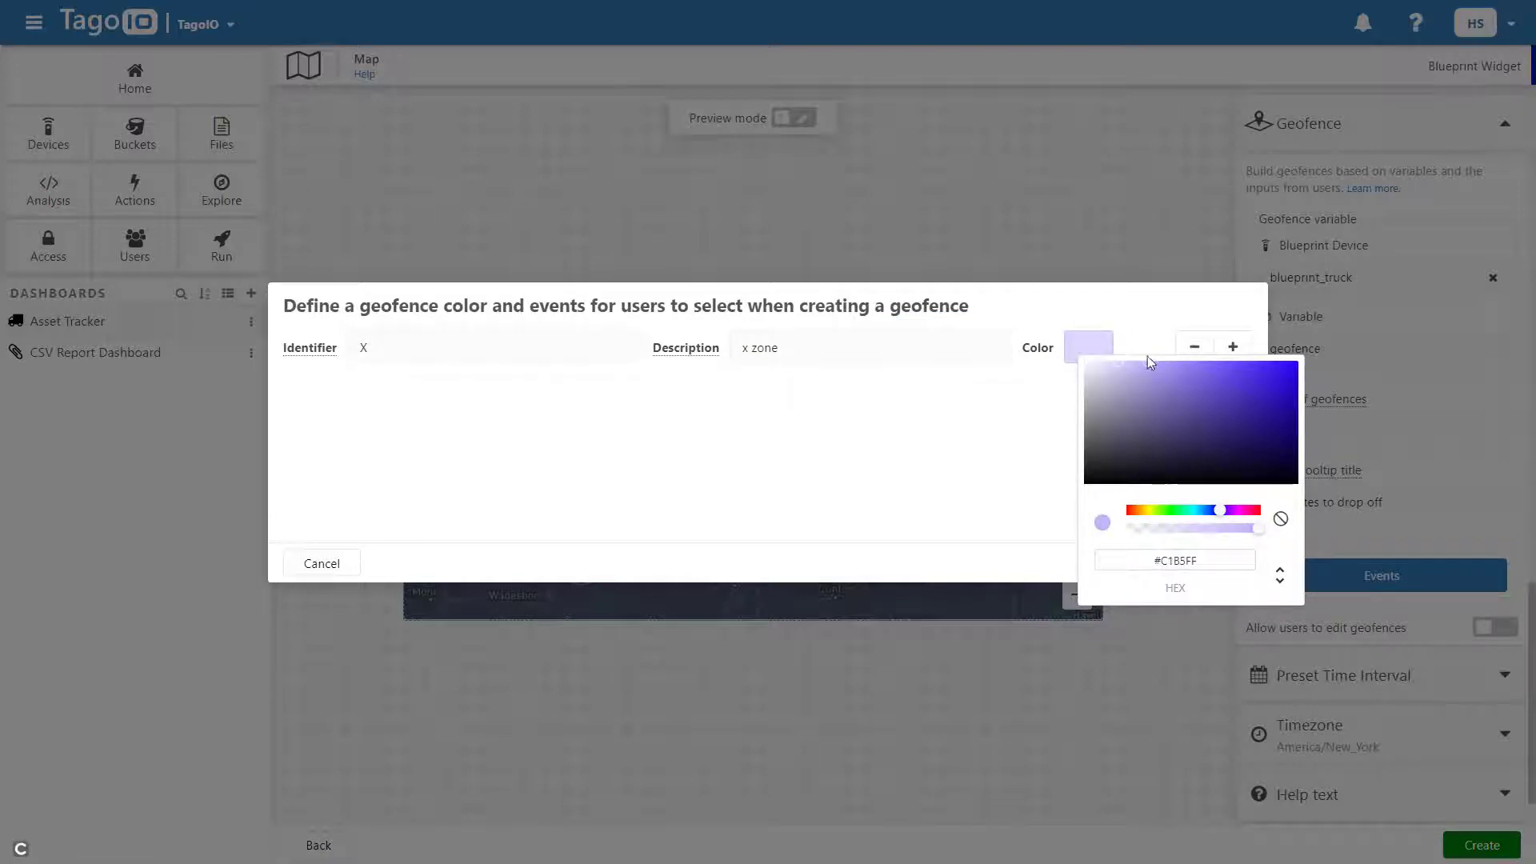
left_click(1213, 511)
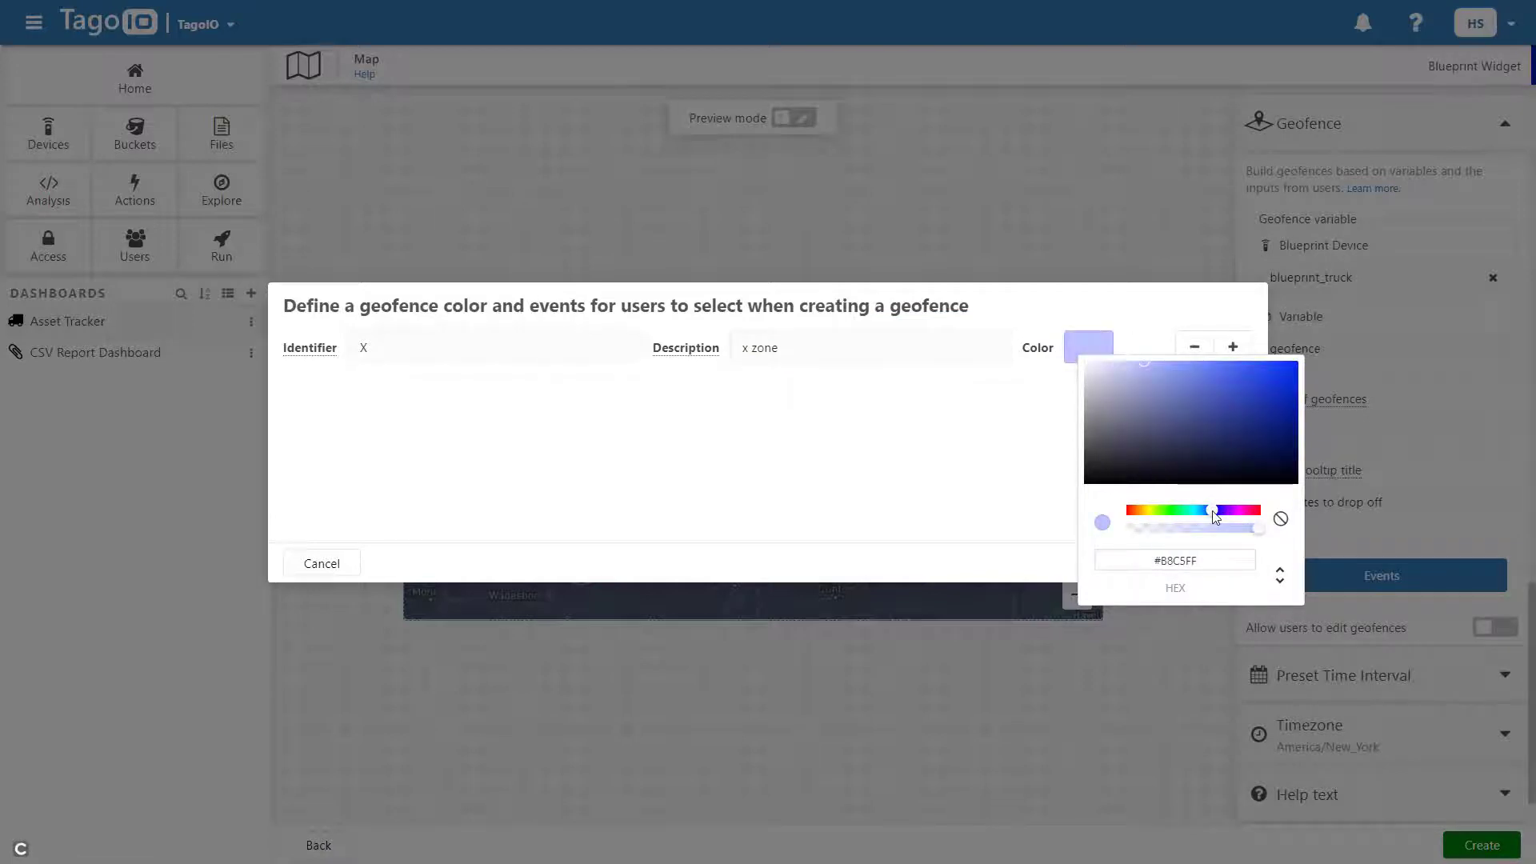
Add a second geofence event Y described 'y zone' in pink
left_click(1039, 477)
left_click(1232, 347)
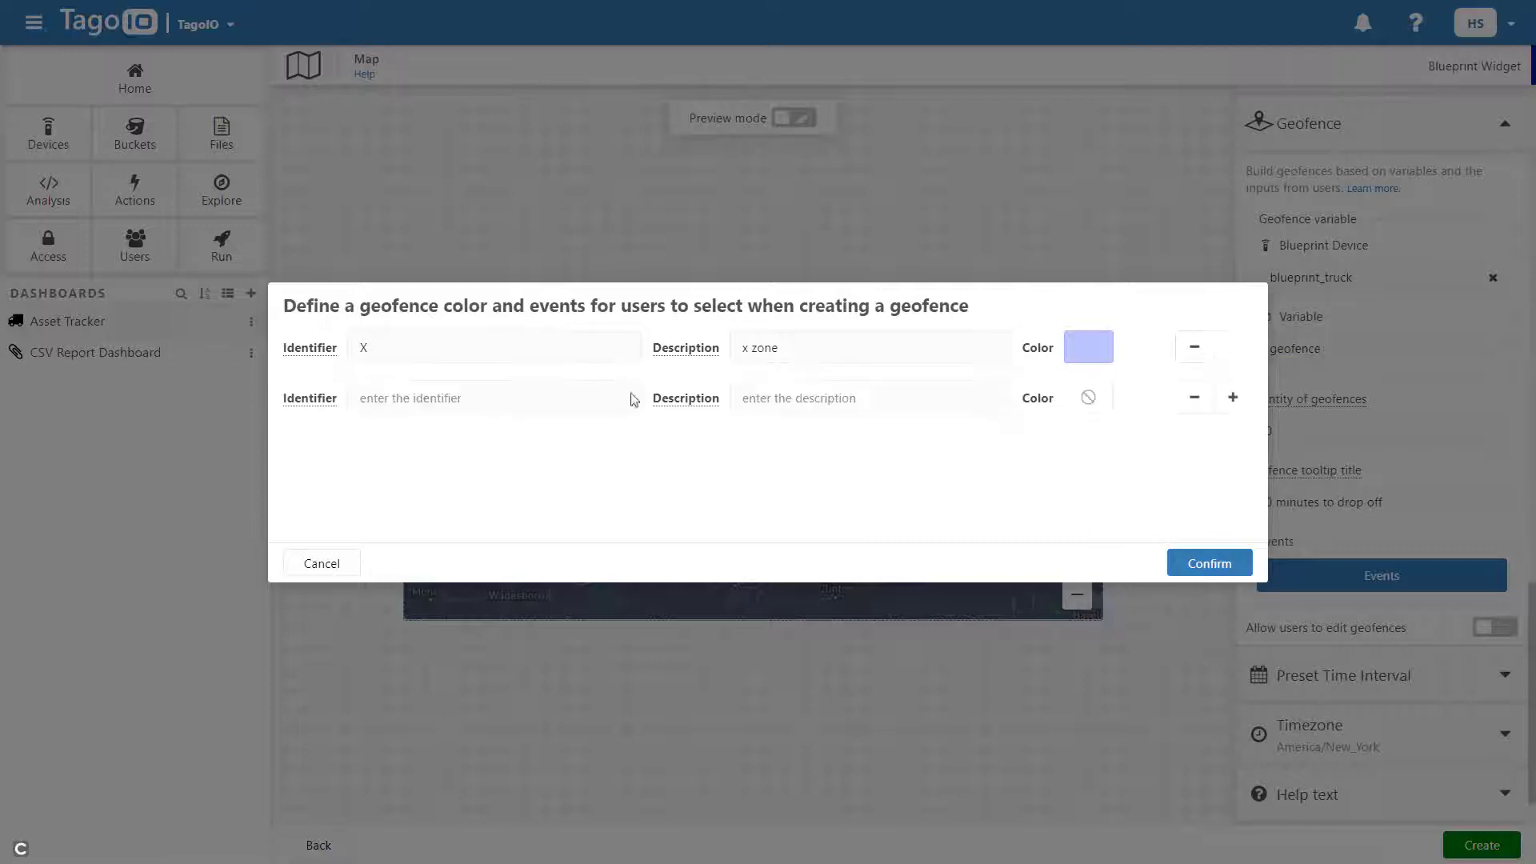
left_click(512, 402)
type("Y")
left_click(744, 398)
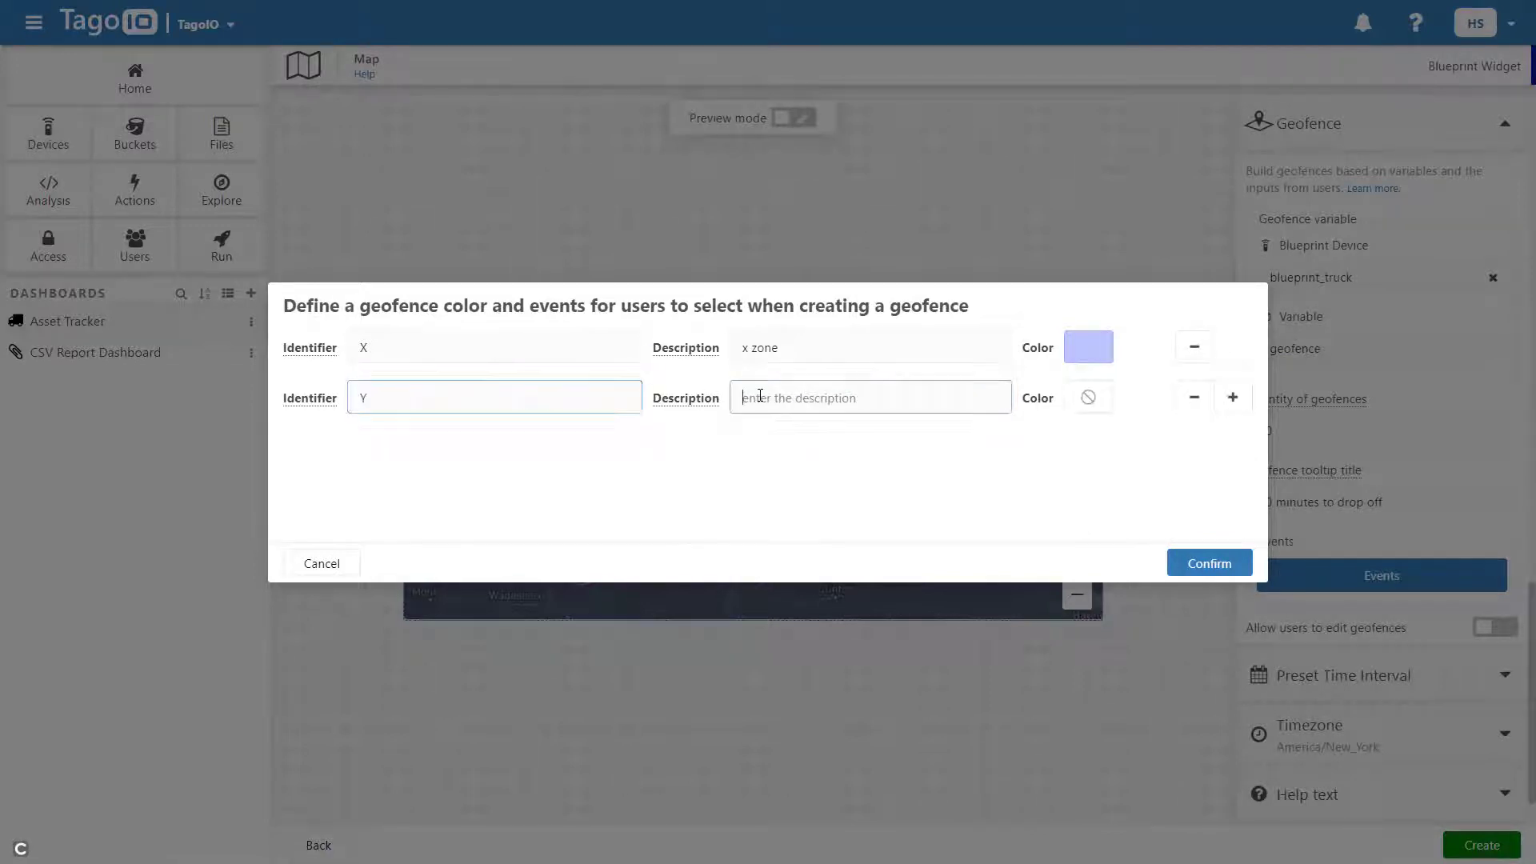
type("y zone")
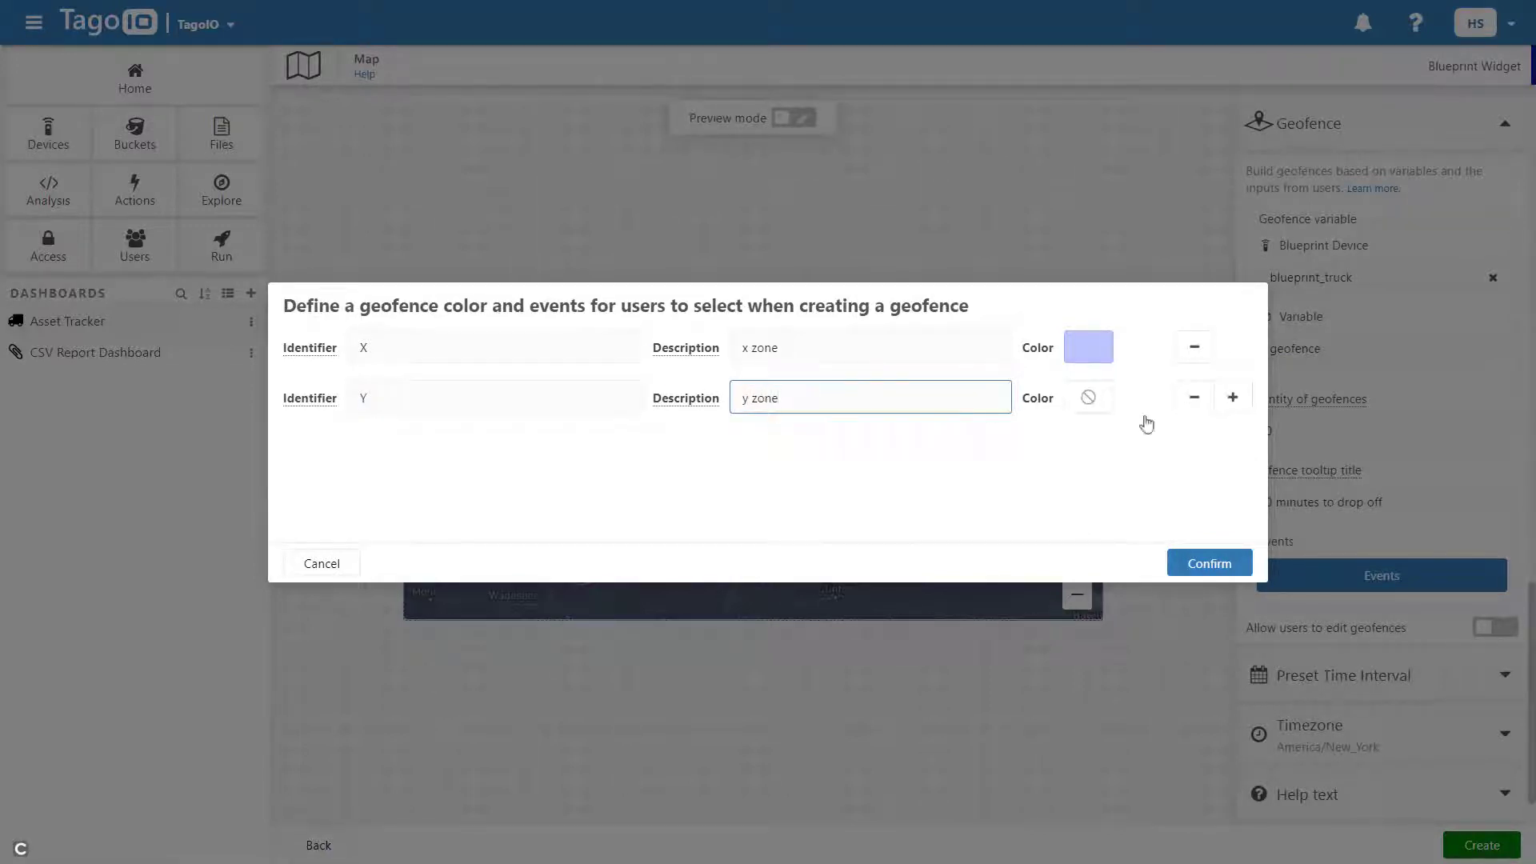
left_click(1089, 398)
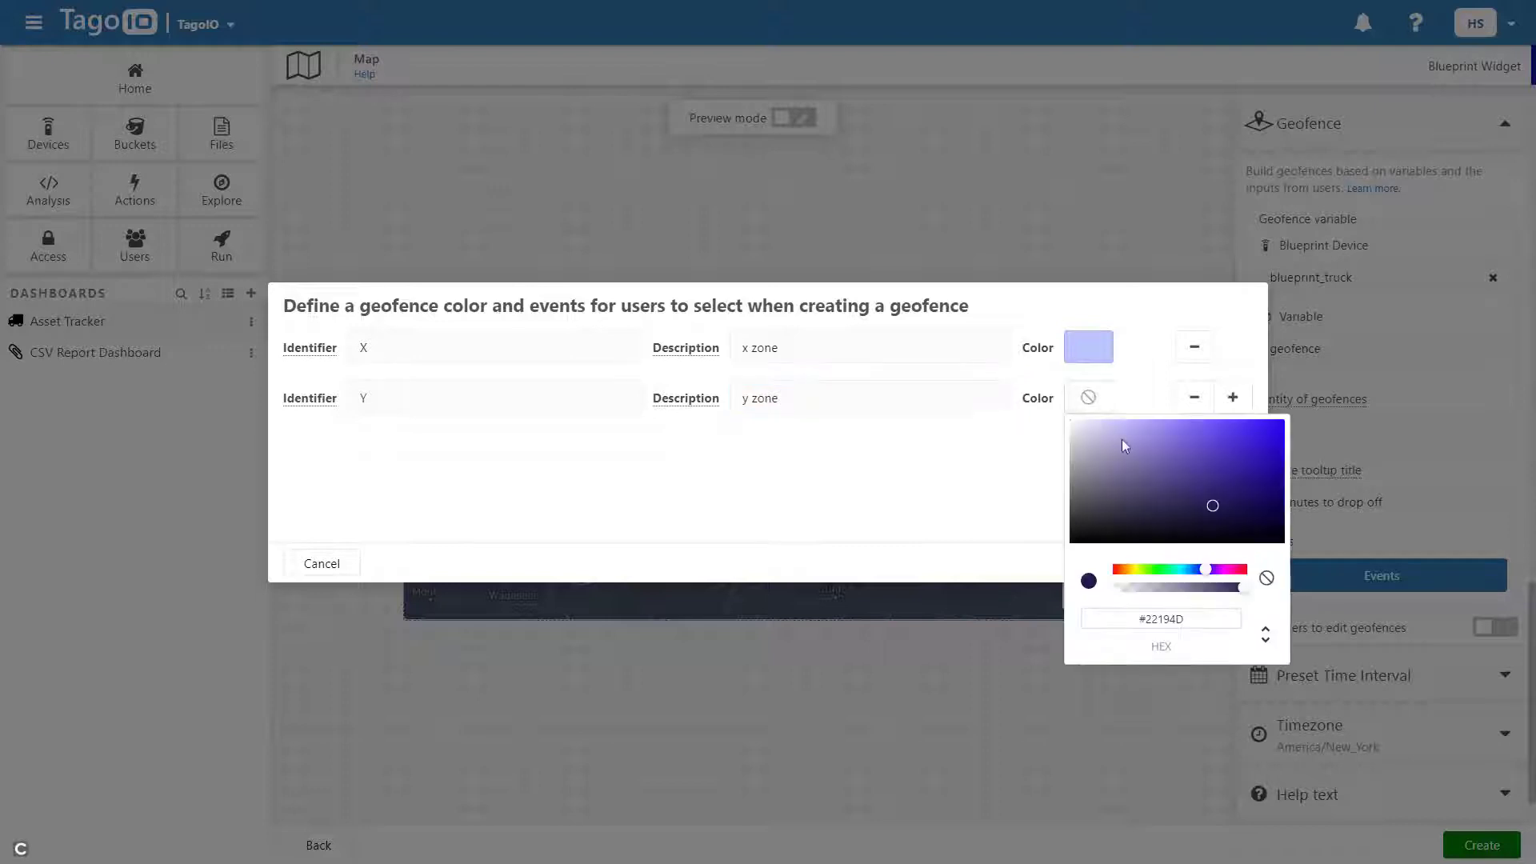
left_click_drag(1205, 572, 1246, 578)
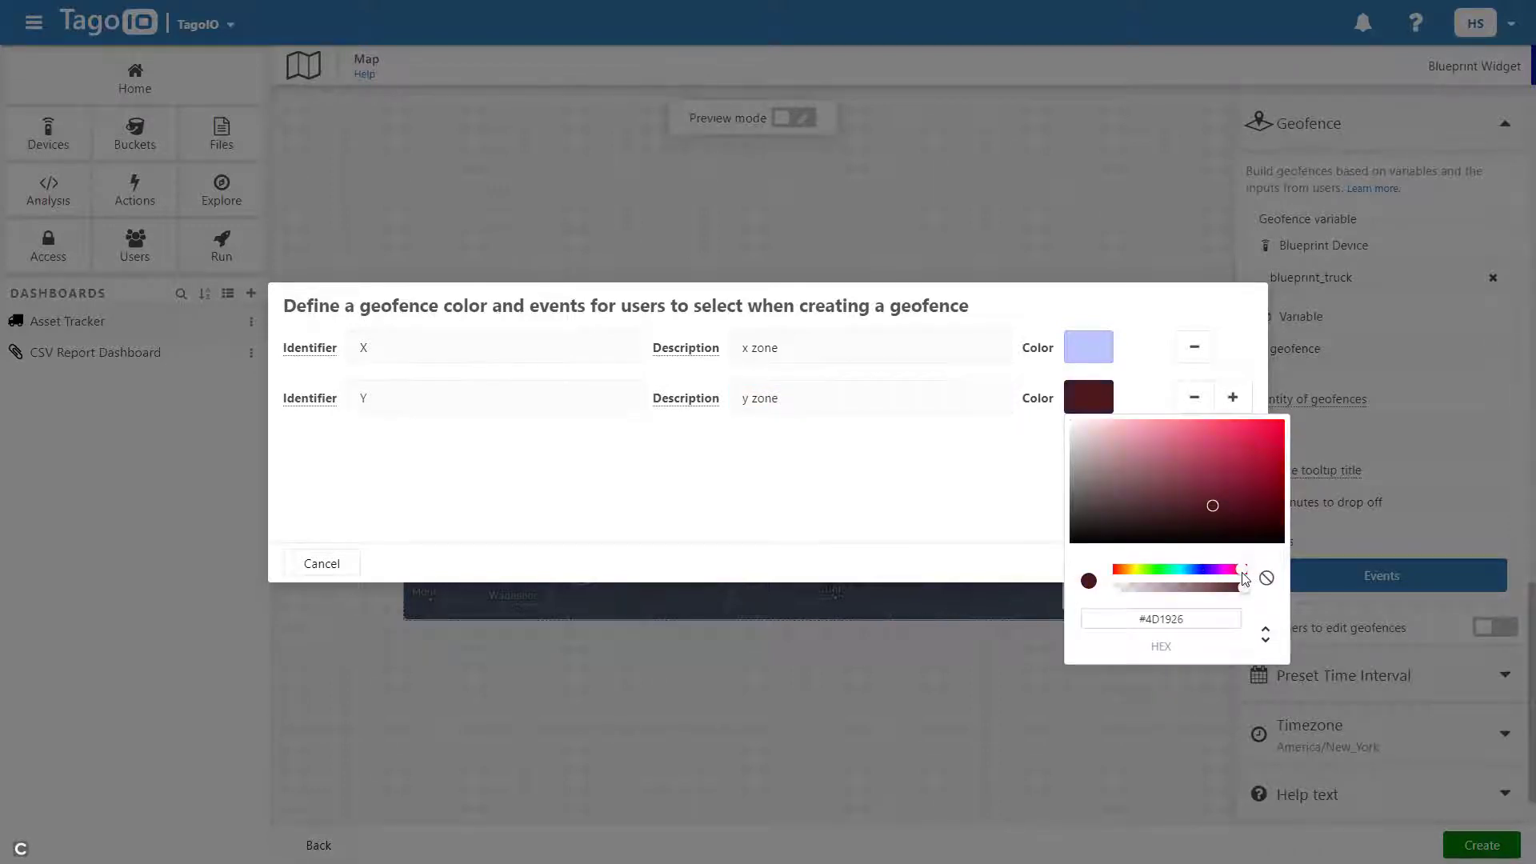
mouse_move(1170, 429)
left_mouse_down()
mouse_move(1136, 398)
mouse_move(1141, 420)
left_mouse_up()
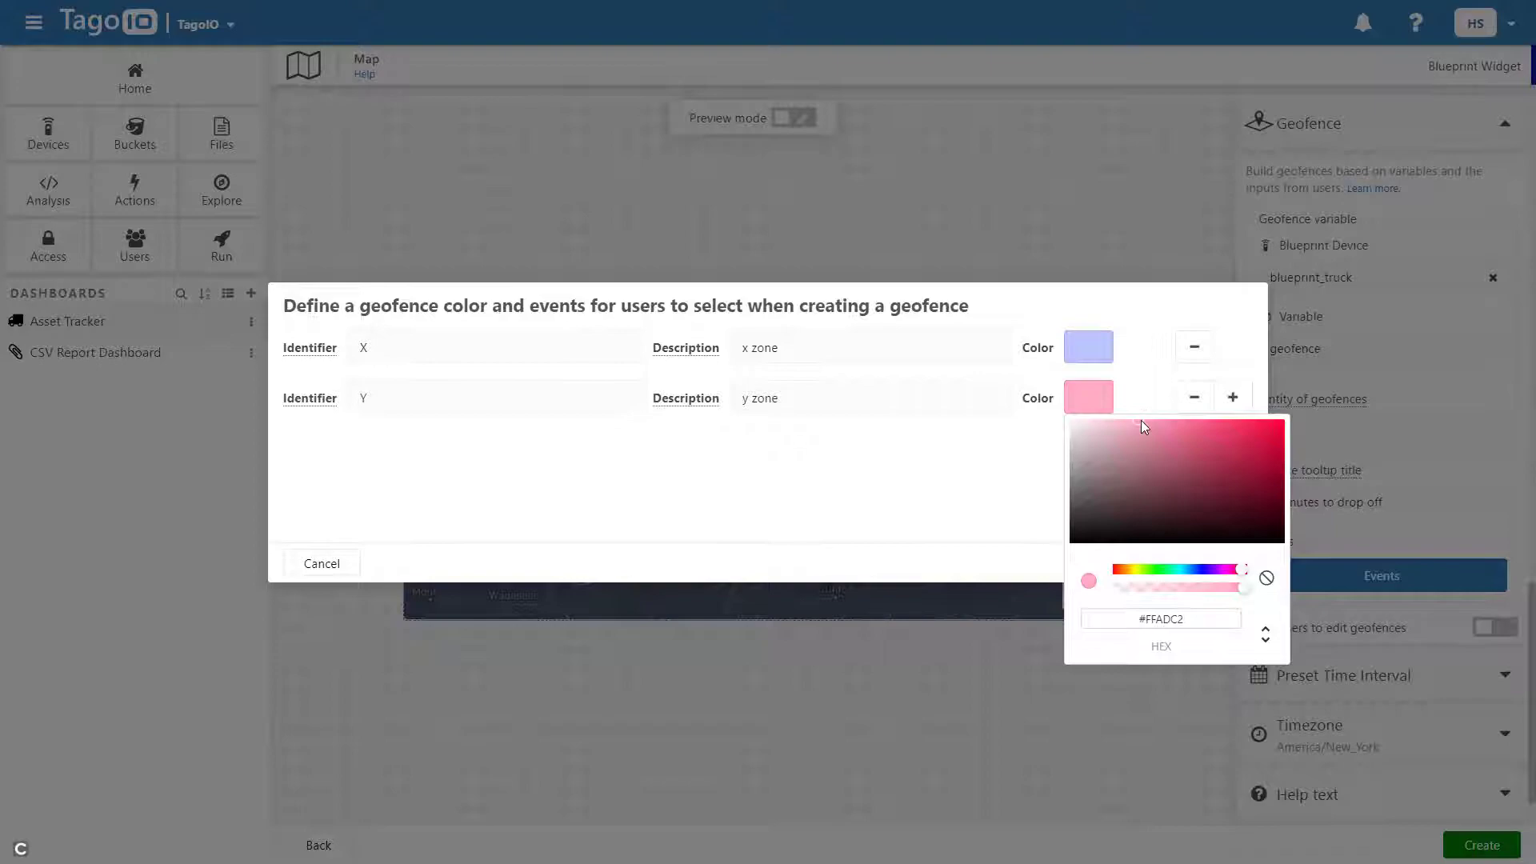
left_click(1001, 545)
Confirm both events and let users draw circle and polygon geofences
left_click(1193, 563)
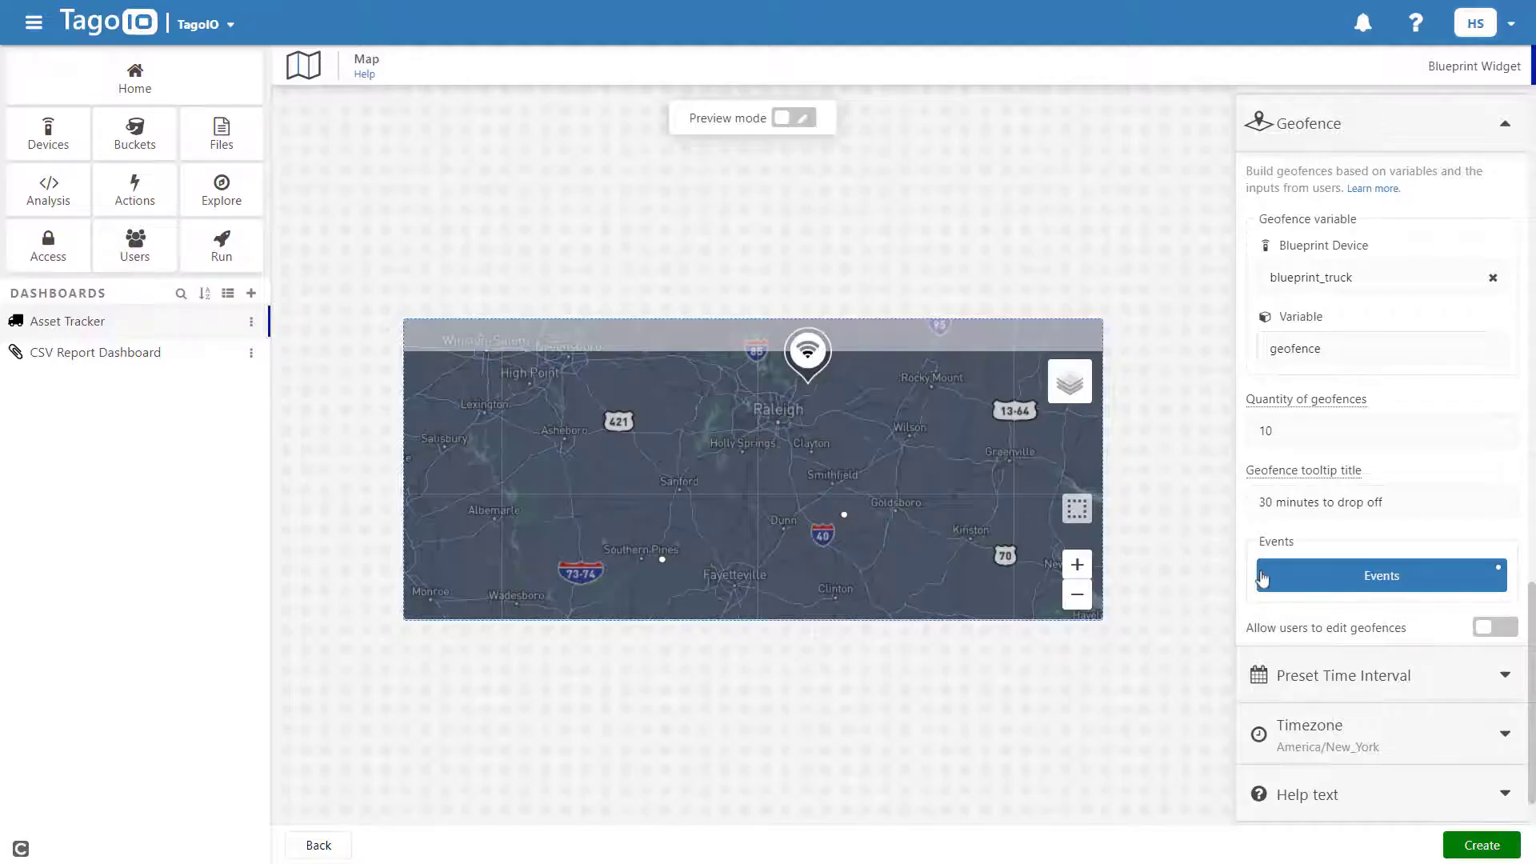
left_click(1496, 629)
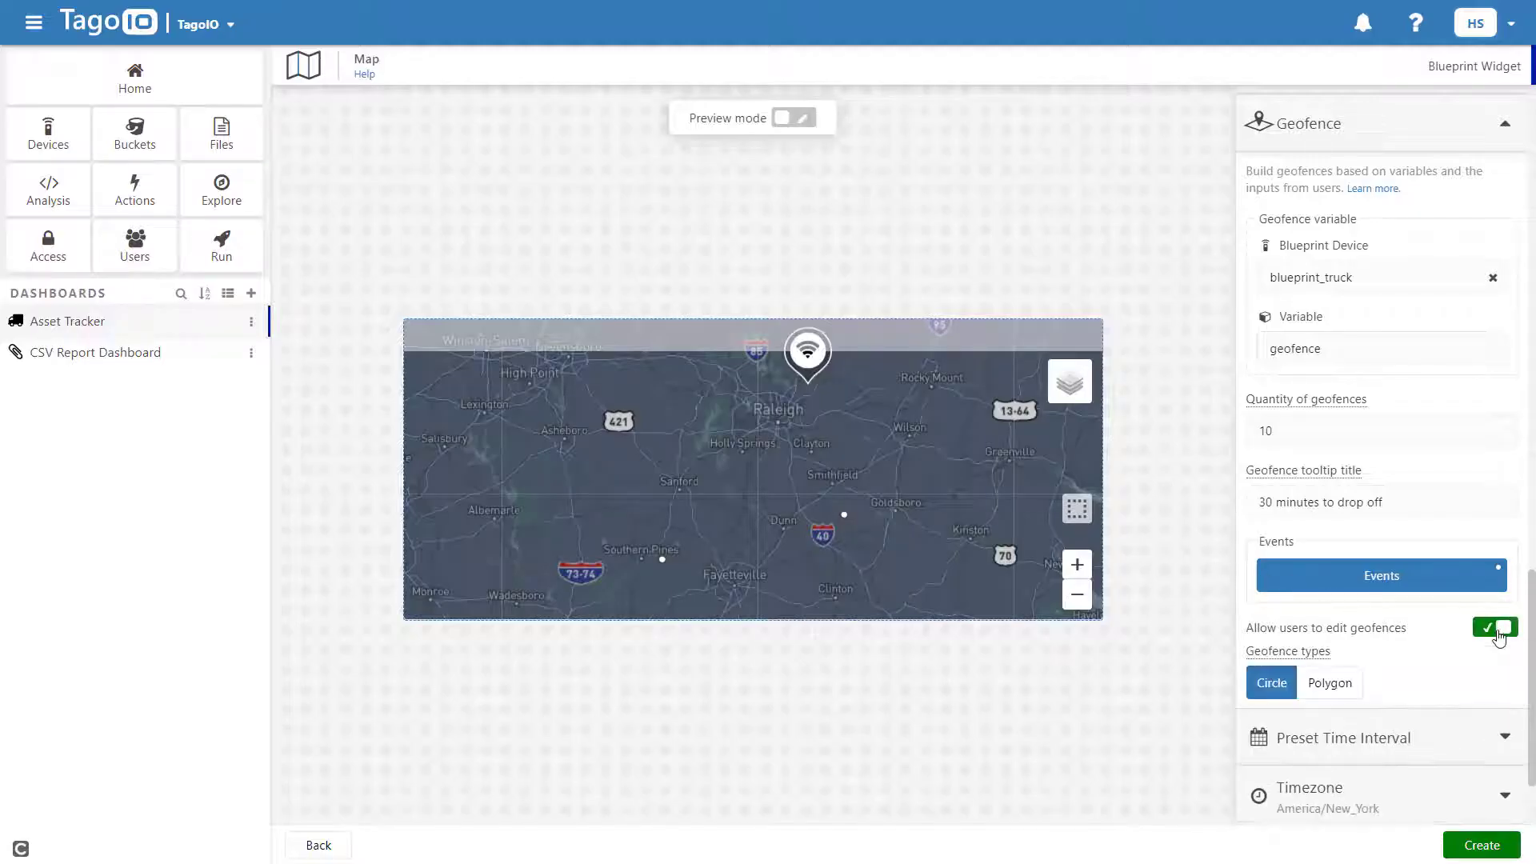
left_click(1346, 682)
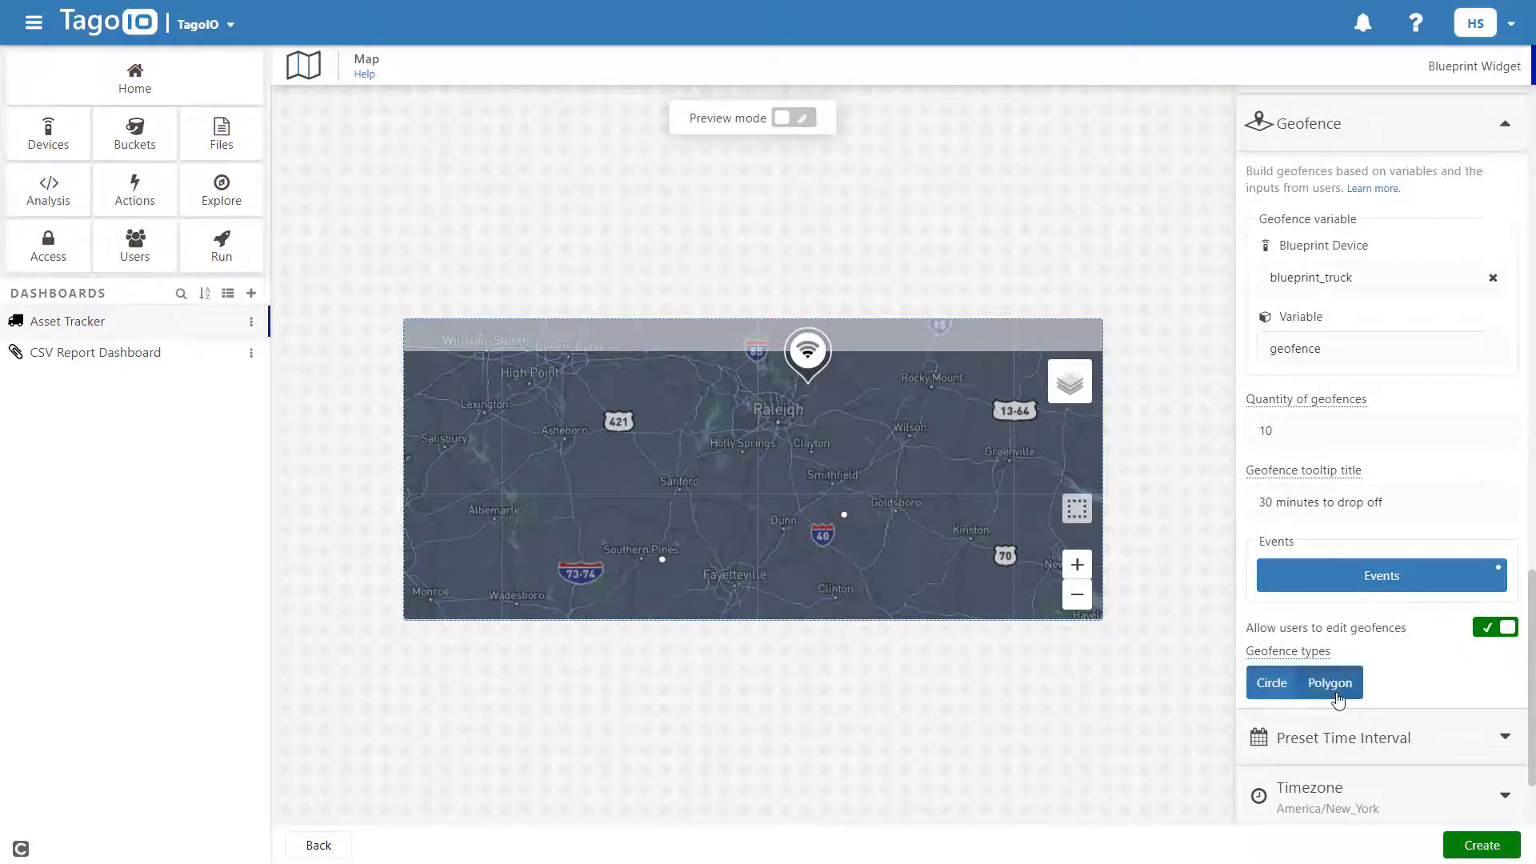
Create the Map widget and stretch it to fill the Asset Tracker dashboard
left_click(1482, 846)
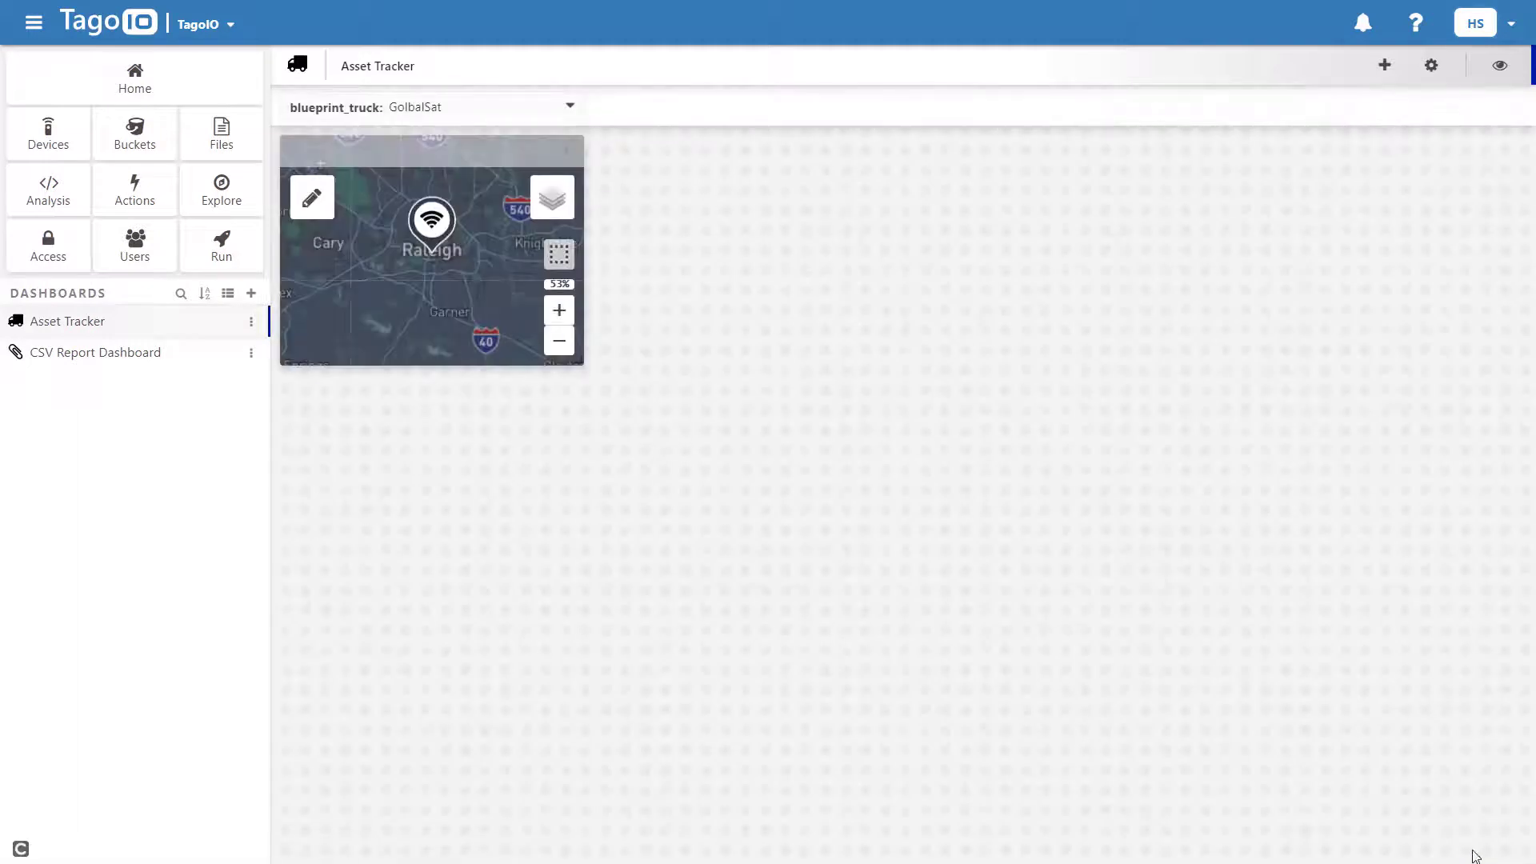
left_click_drag(580, 357, 1484, 840)
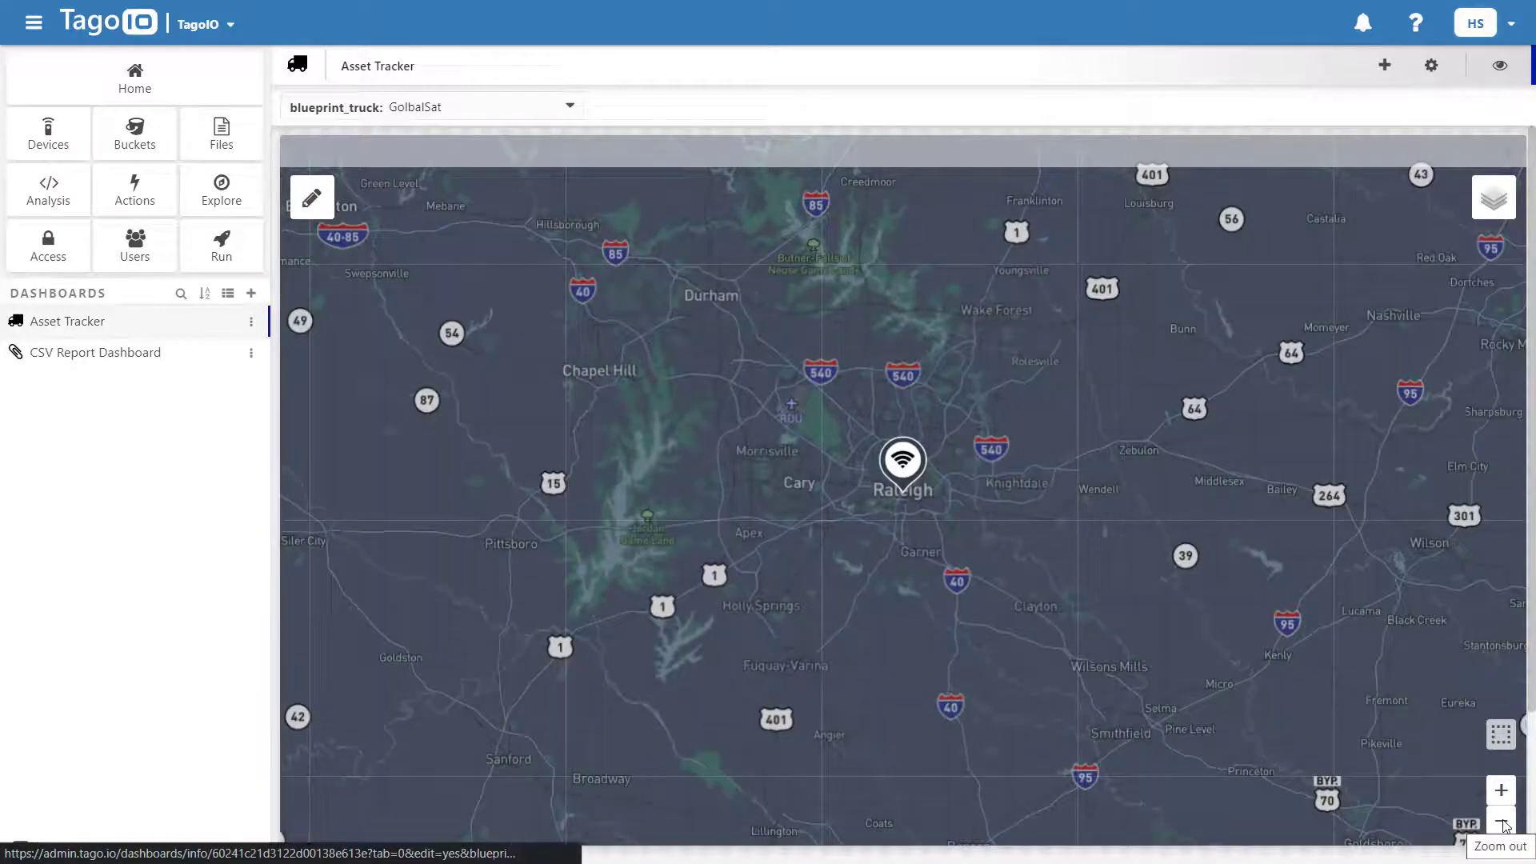
Draw a circle geofence around Durham assigned to x zone and save it
left_click(312, 199)
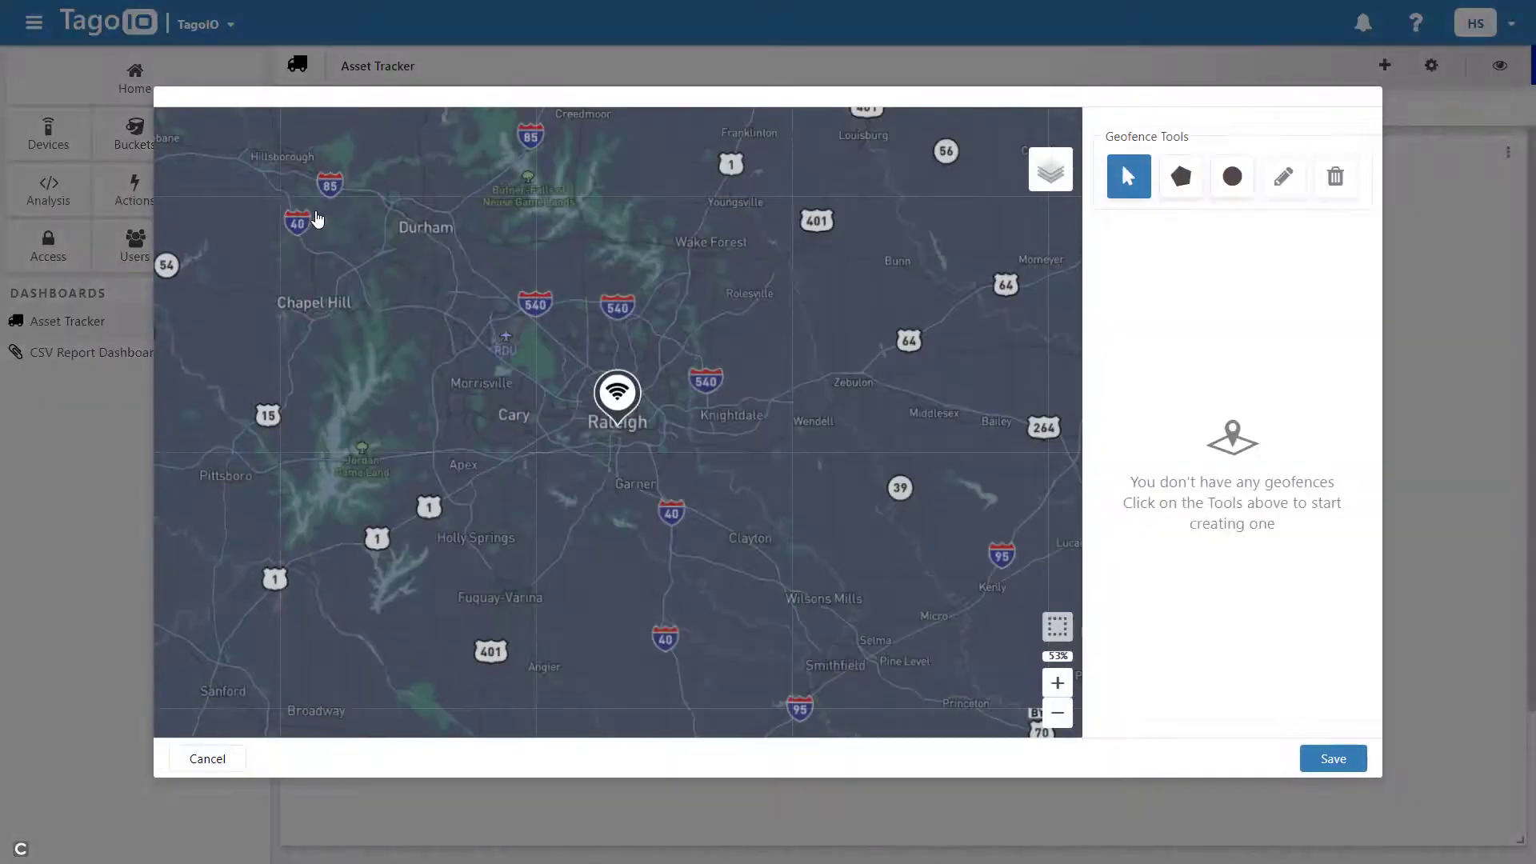
left_click(1233, 176)
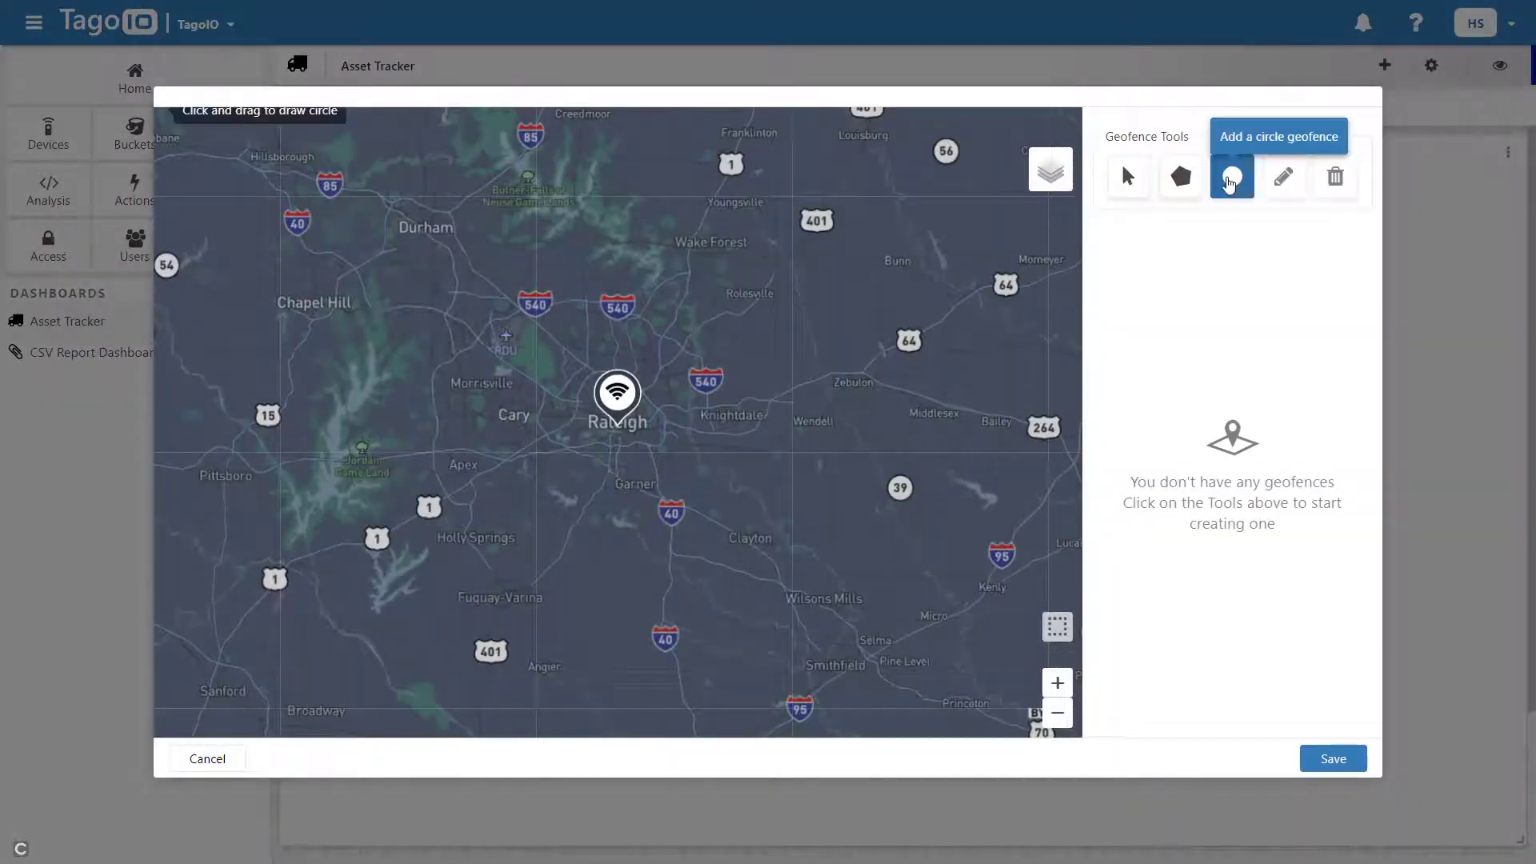
left_click_drag(402, 215, 471, 279)
left_click(1190, 277)
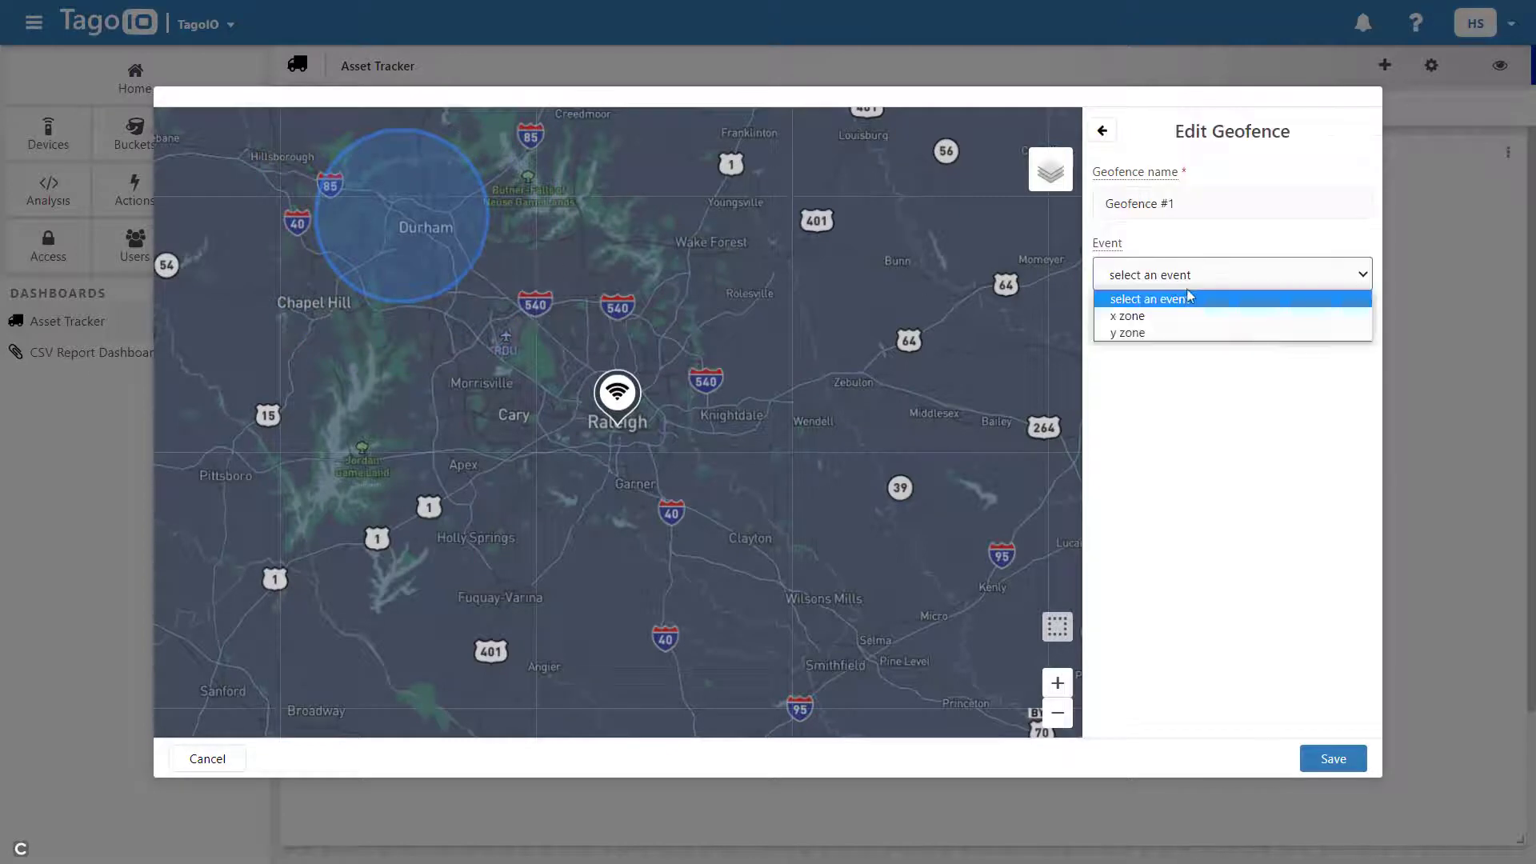
left_click(1176, 315)
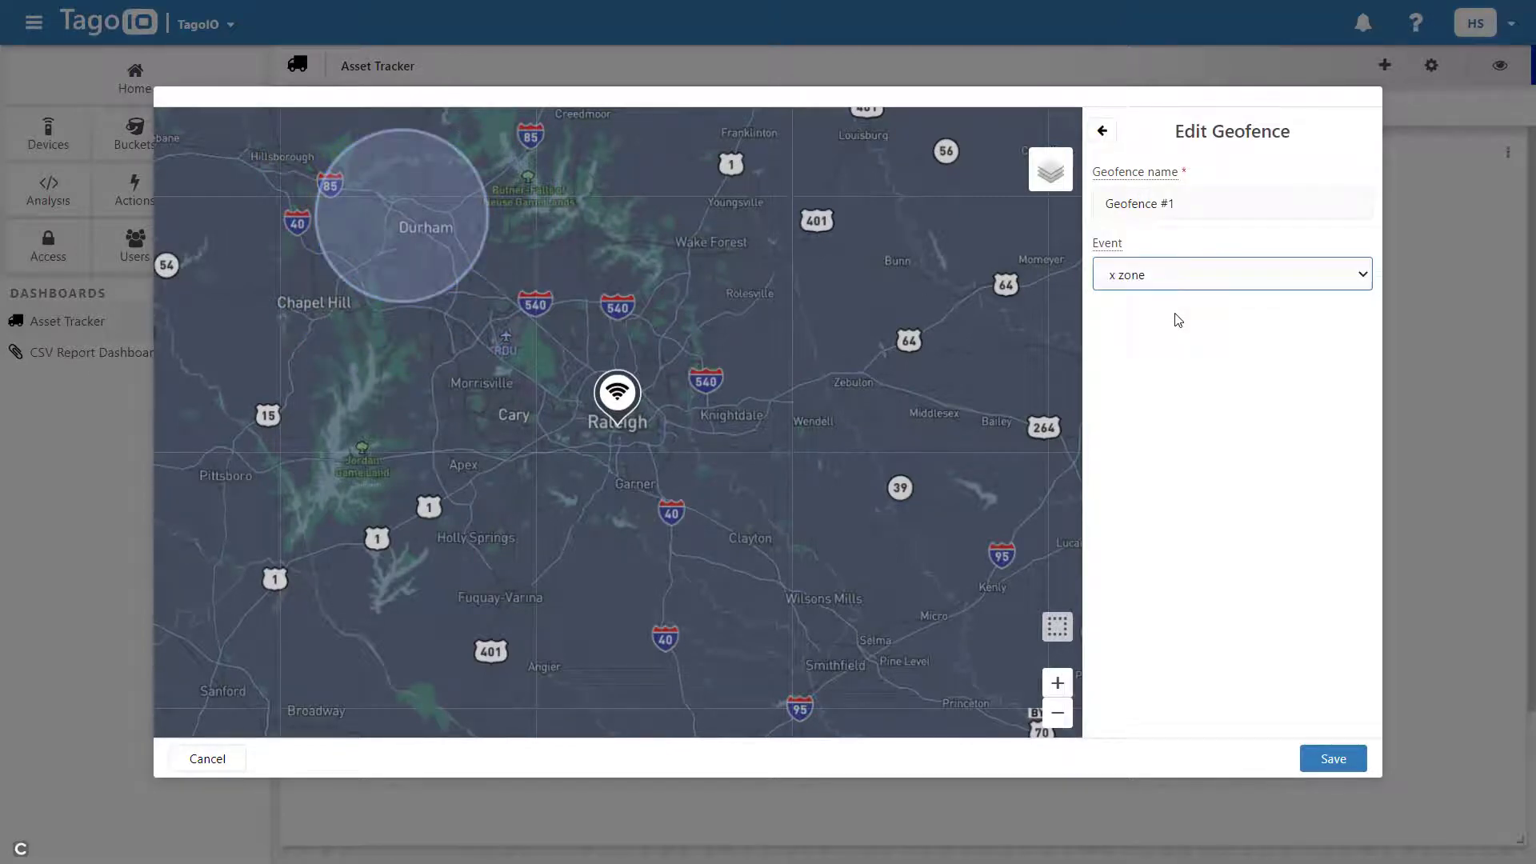
left_click(1334, 759)
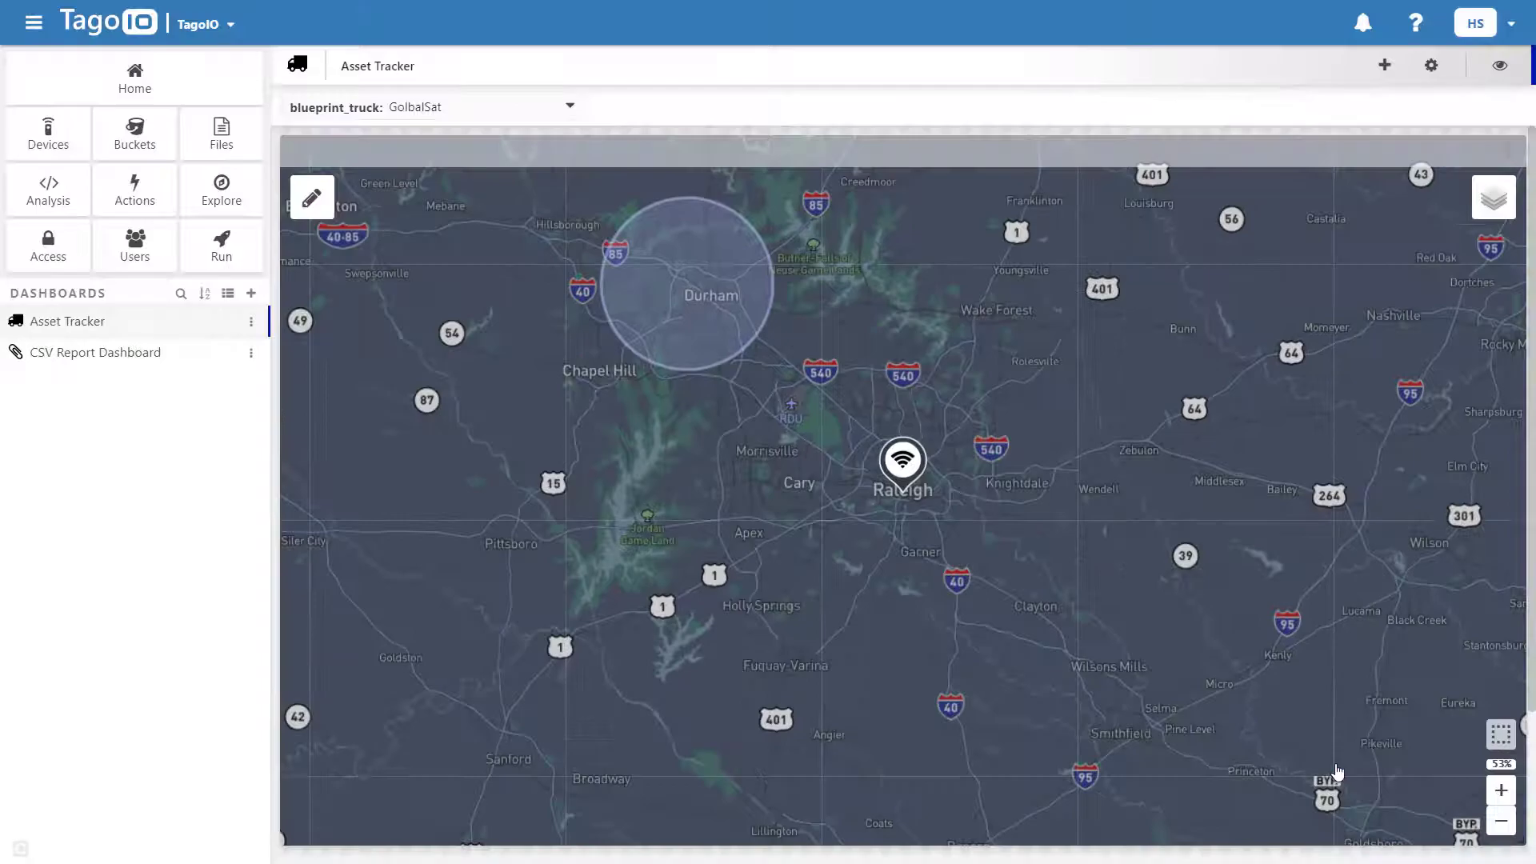
Nudge the Durham circle, then draw a triangle geofence near Cary for y zone and save
left_click(312, 198)
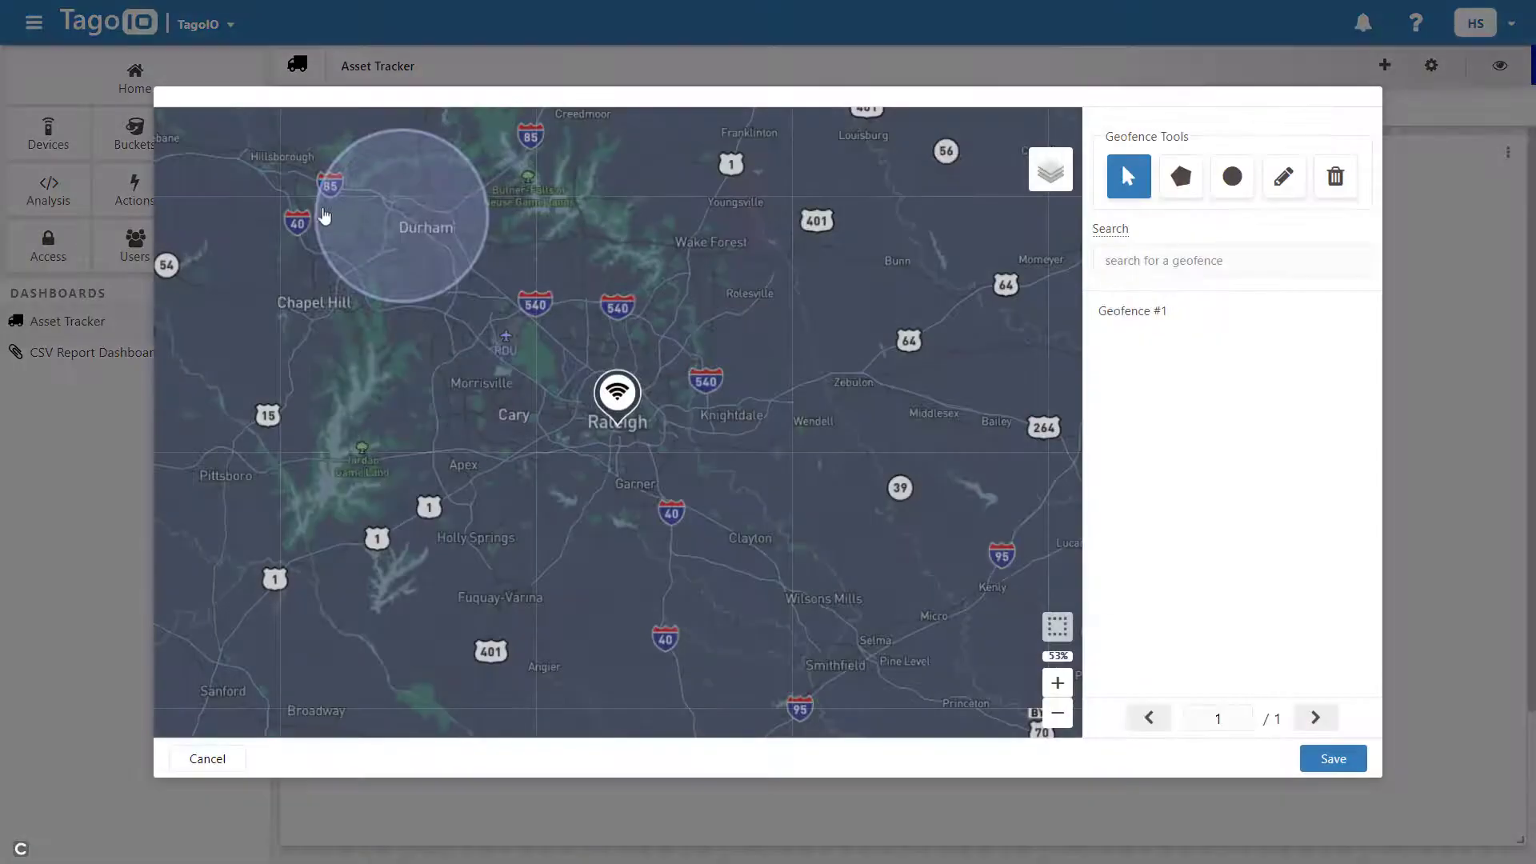
left_click(1284, 176)
left_click_drag(408, 226, 425, 233)
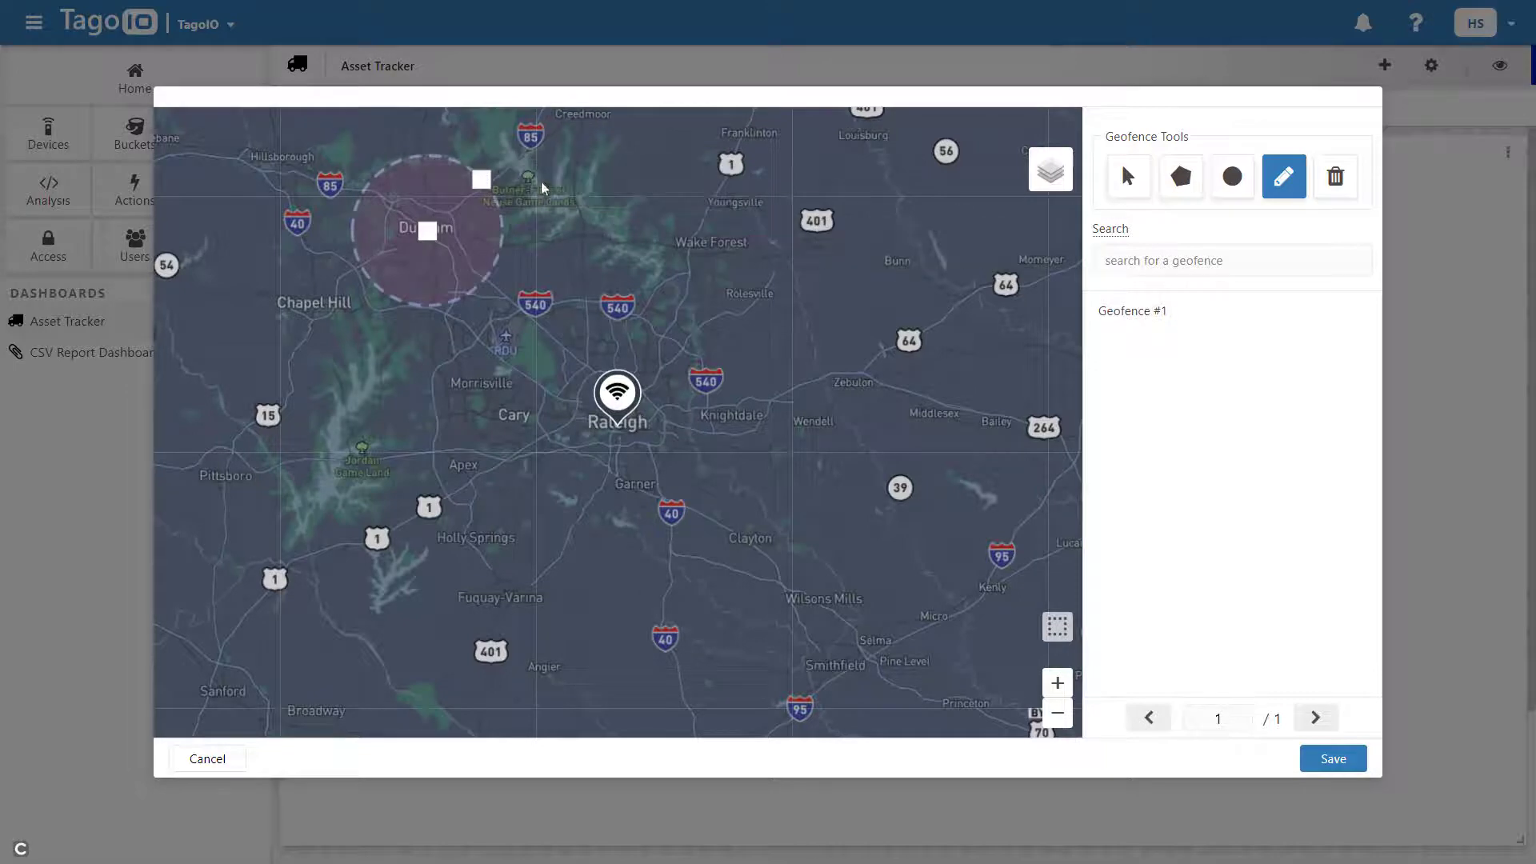
left_click(1183, 189)
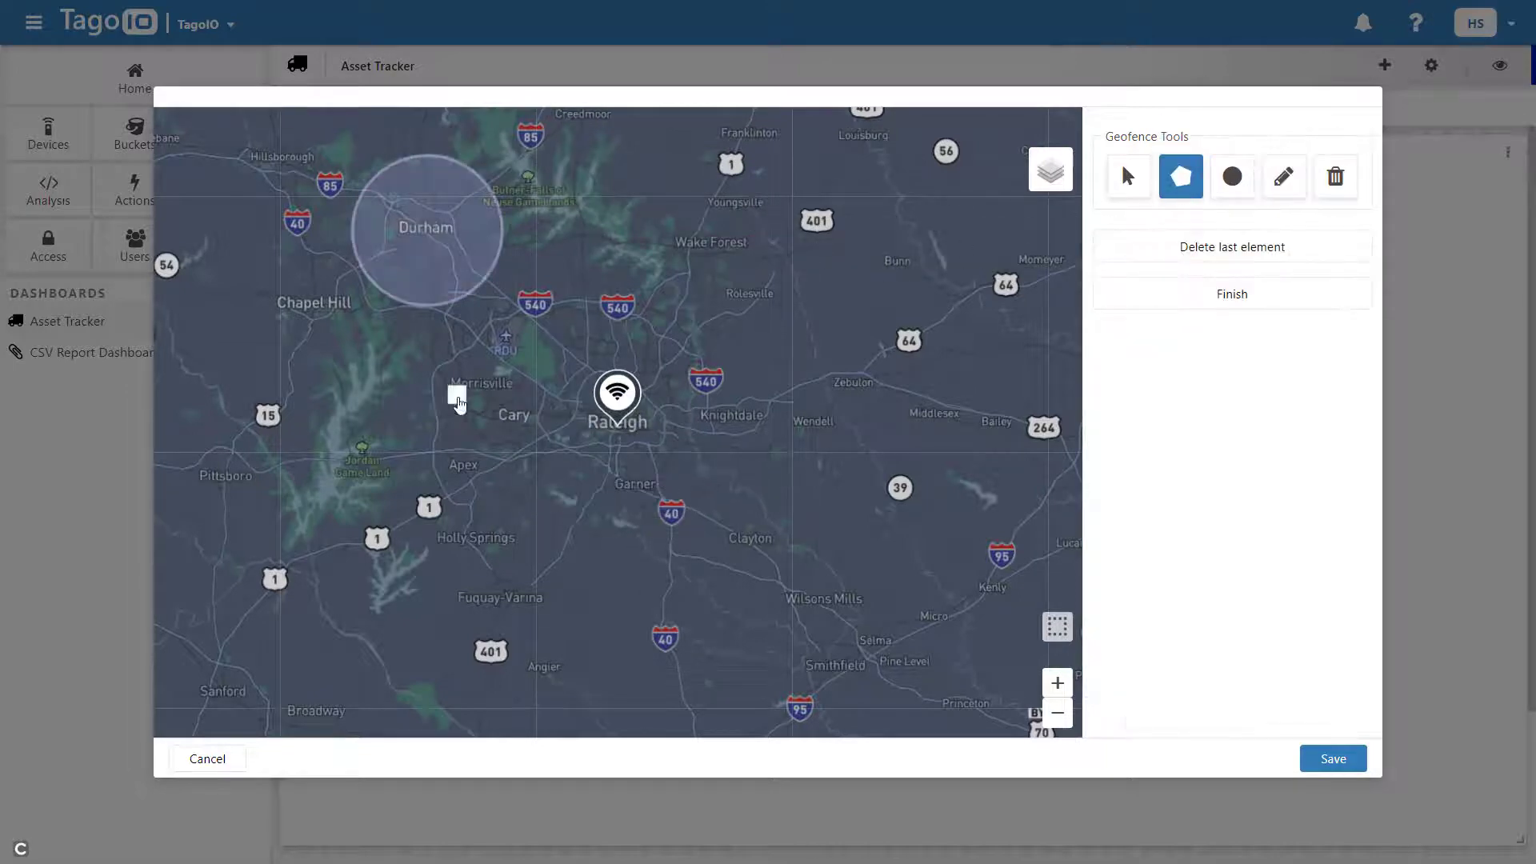
left_click(526, 410)
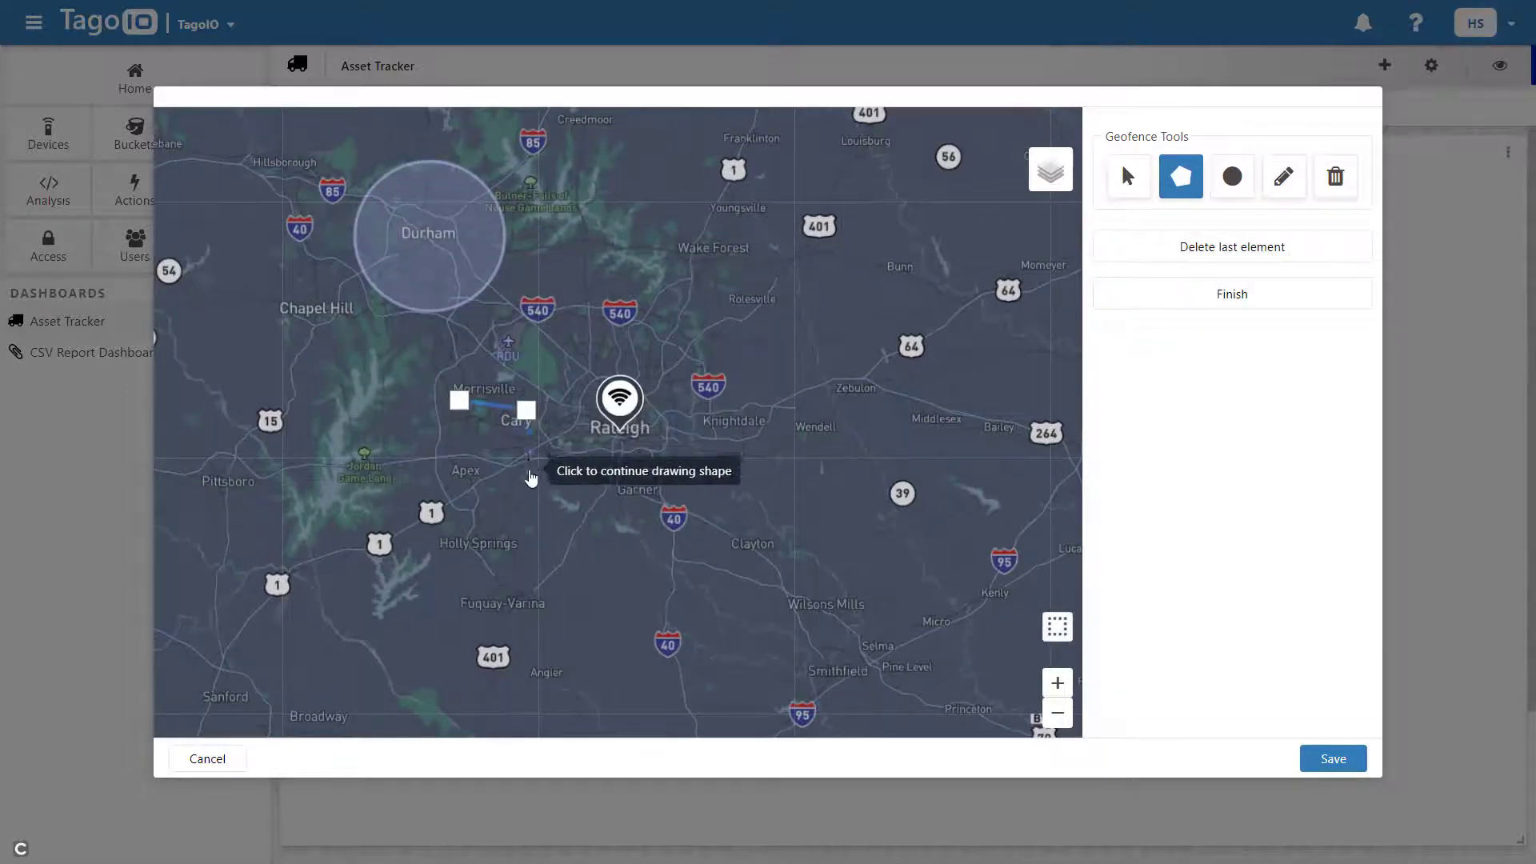
left_click(530, 475)
left_click(459, 401)
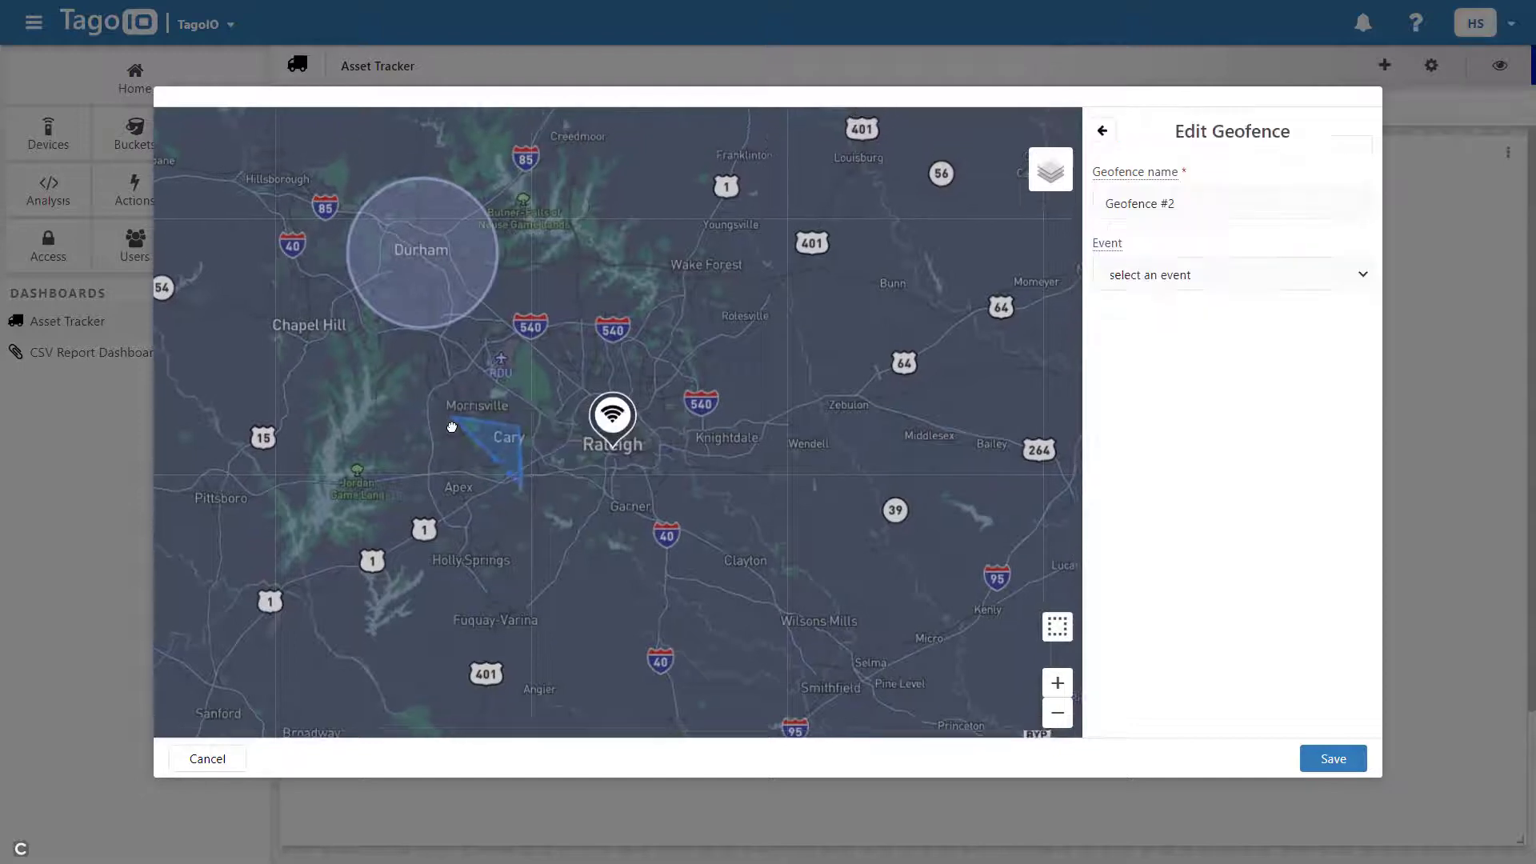
left_click(1214, 278)
left_click(1177, 333)
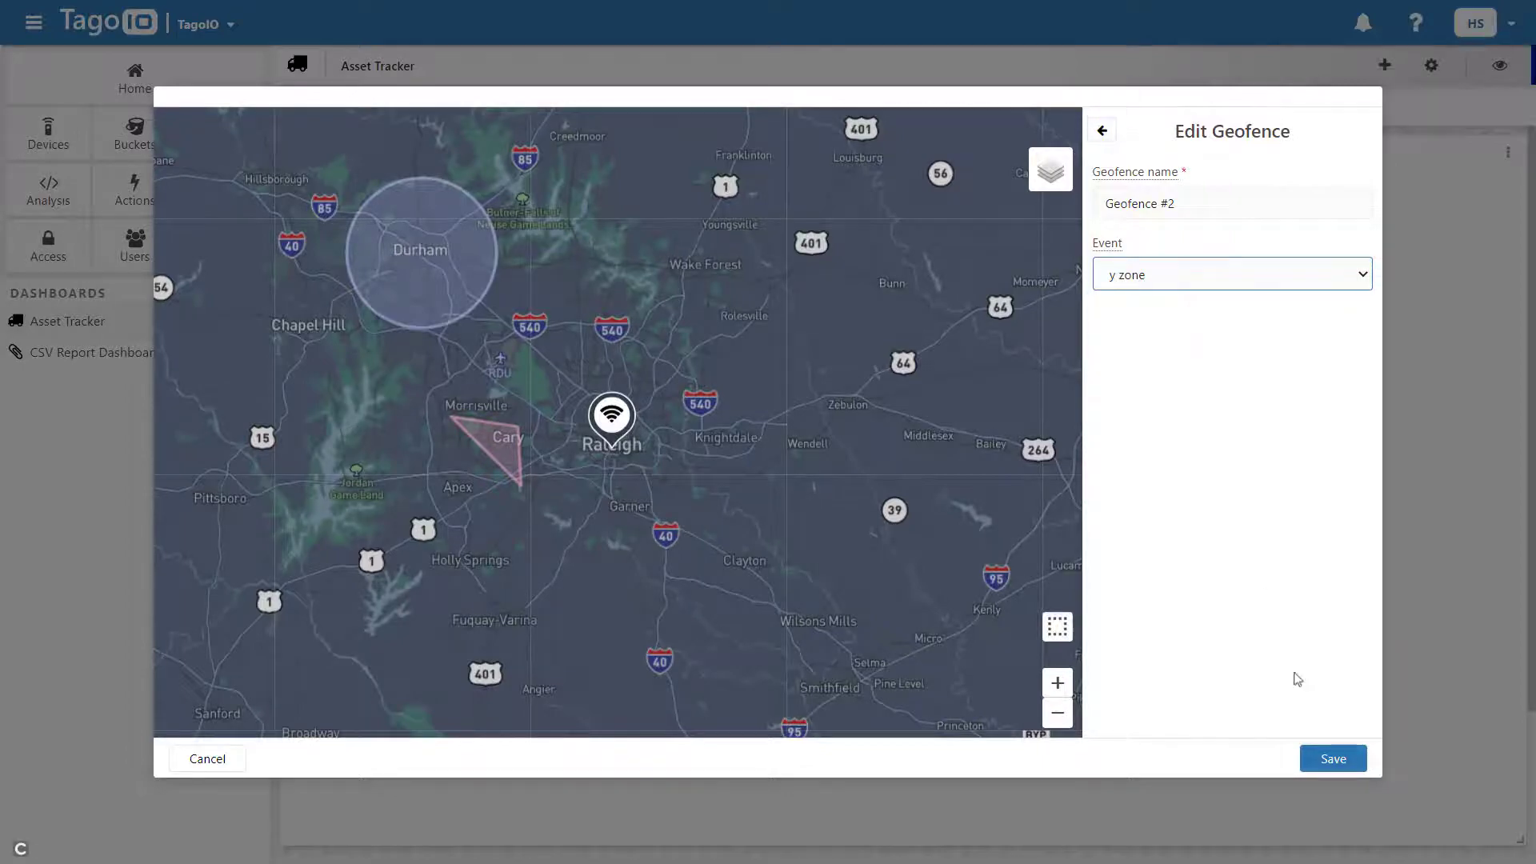
left_click(1330, 762)
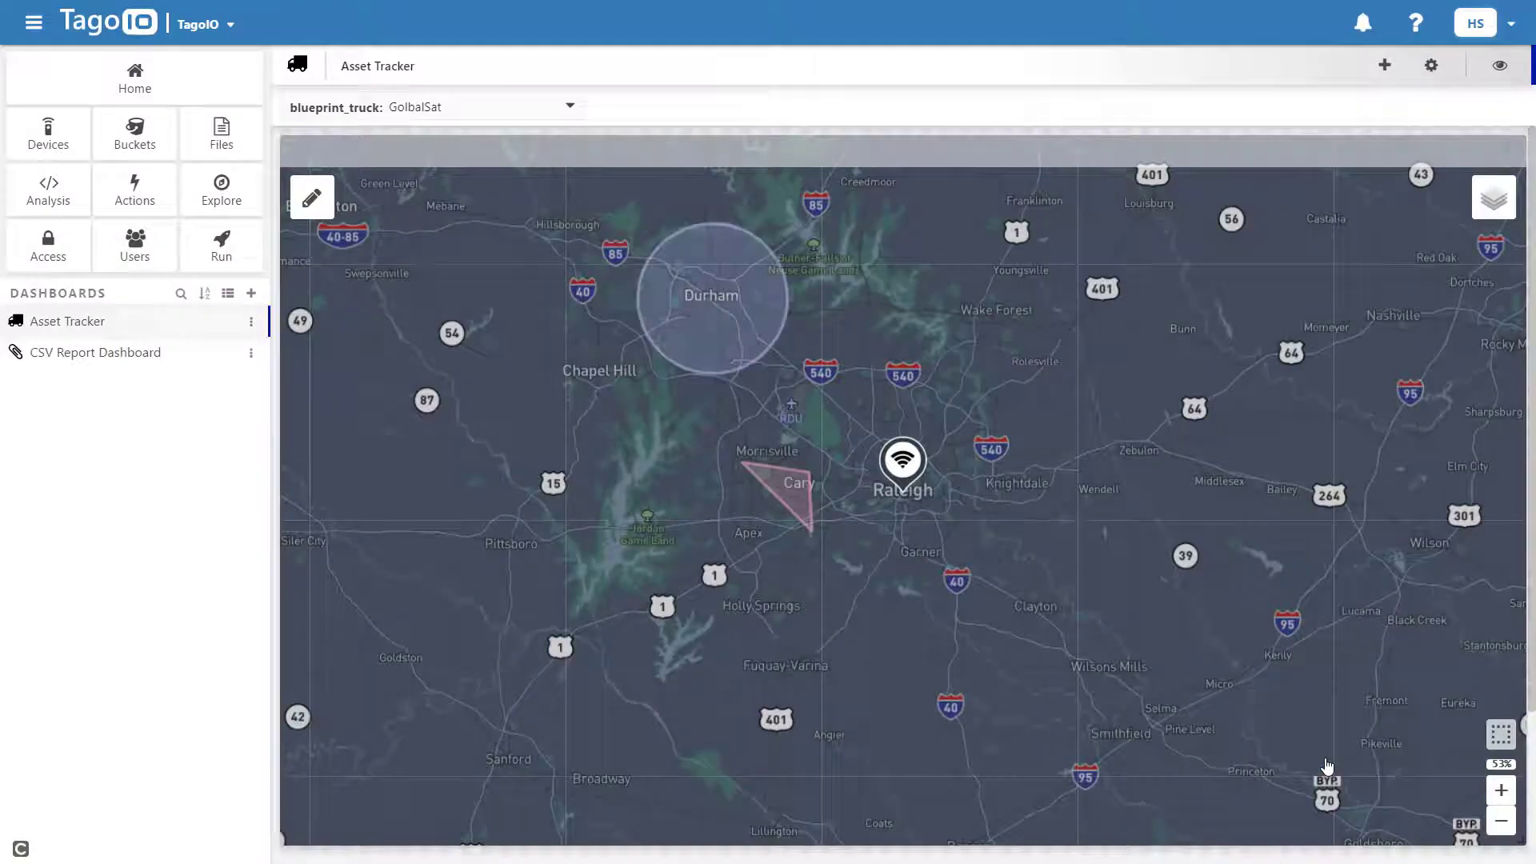
Drag the Cary triangle's edge handles into new corners reaching past Apex, then save
left_click(311, 197)
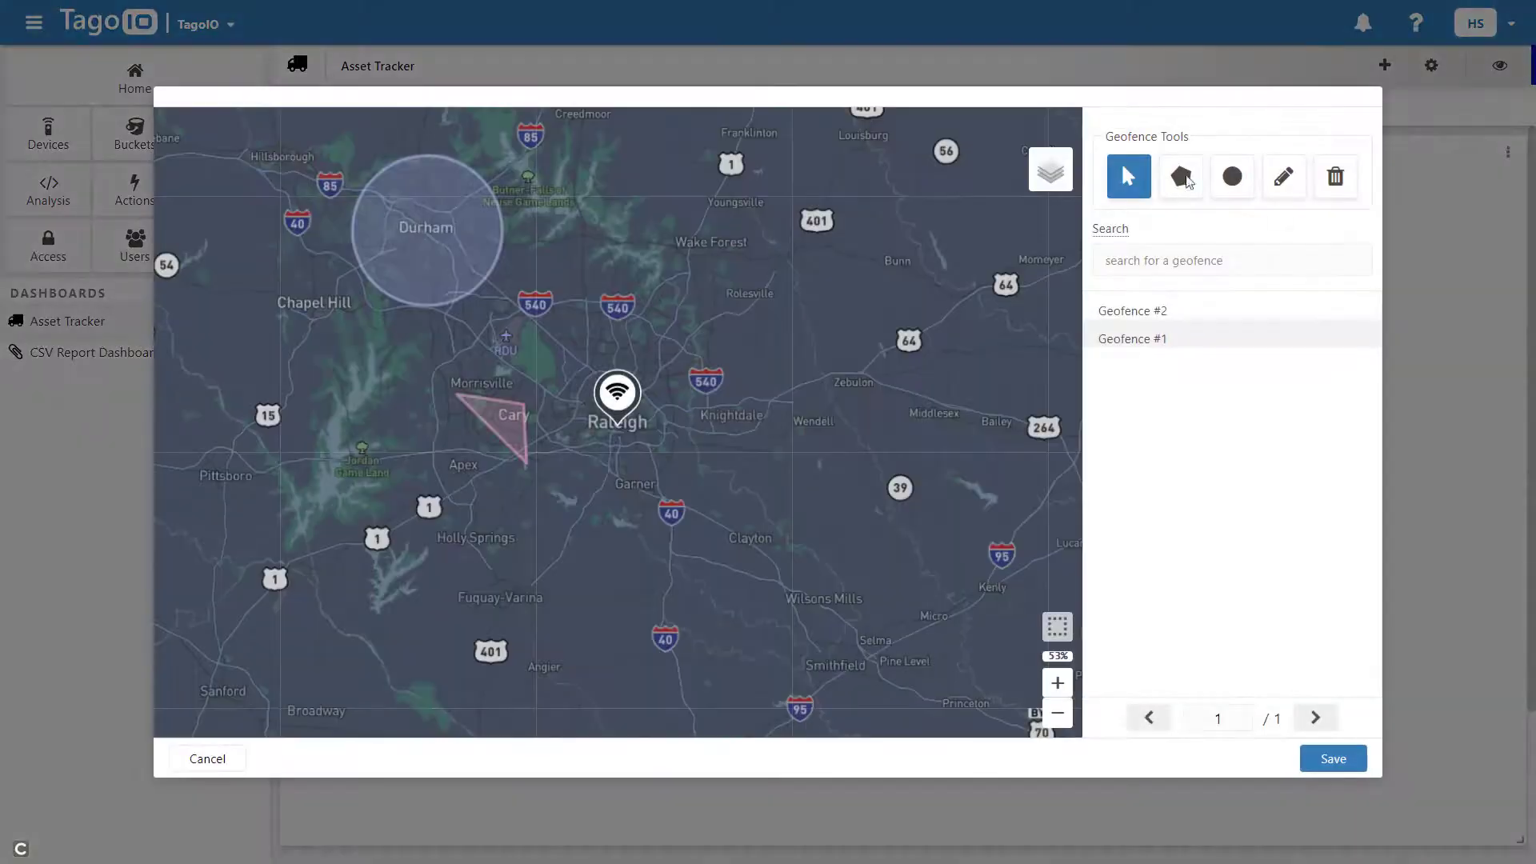
left_click(1284, 176)
left_click_drag(491, 429, 413, 493)
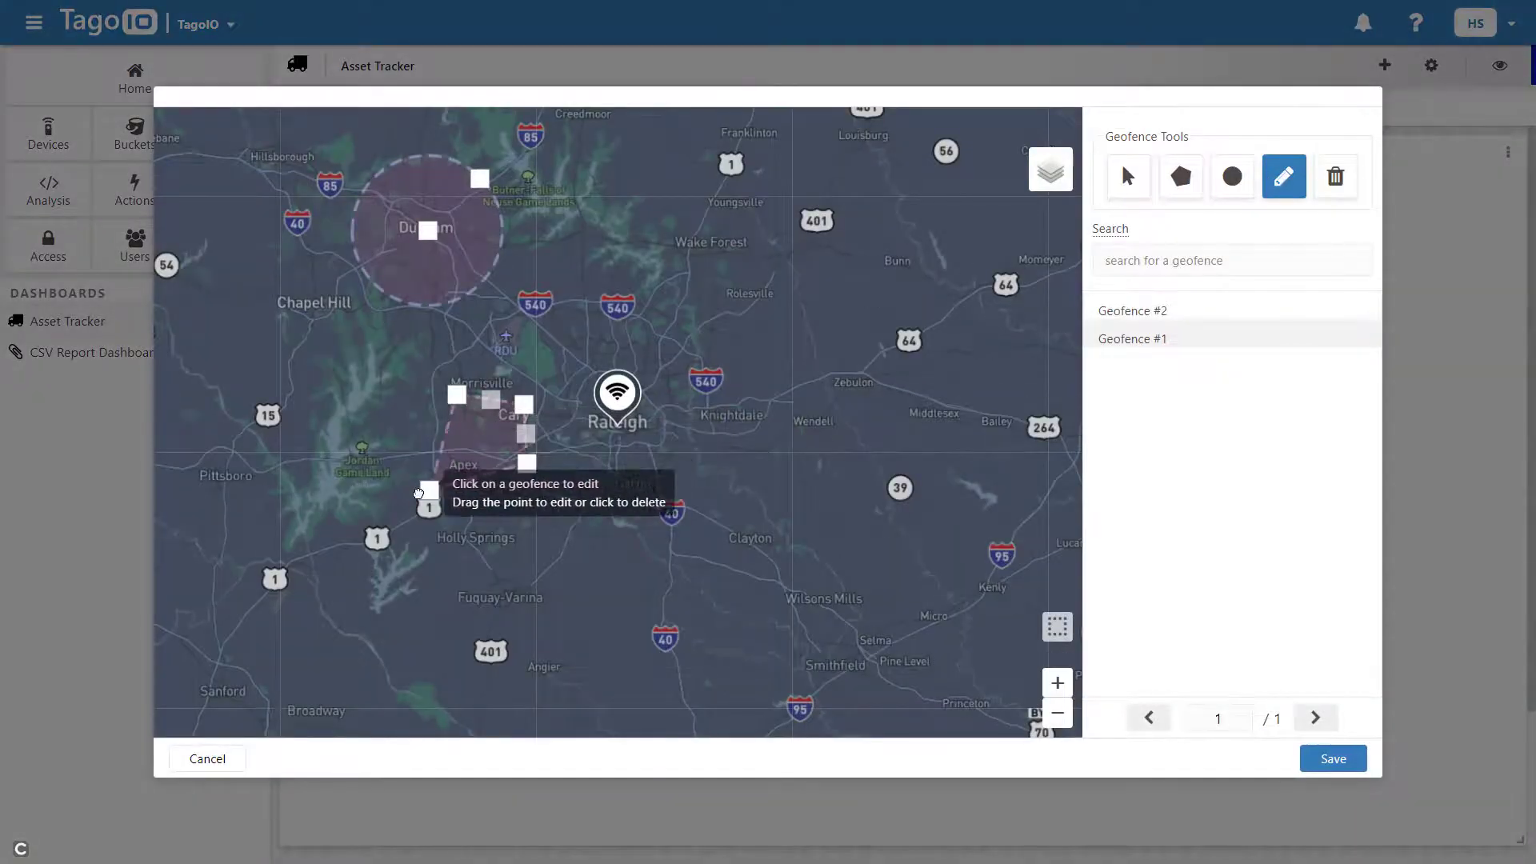
left_click_drag(538, 445, 558, 443)
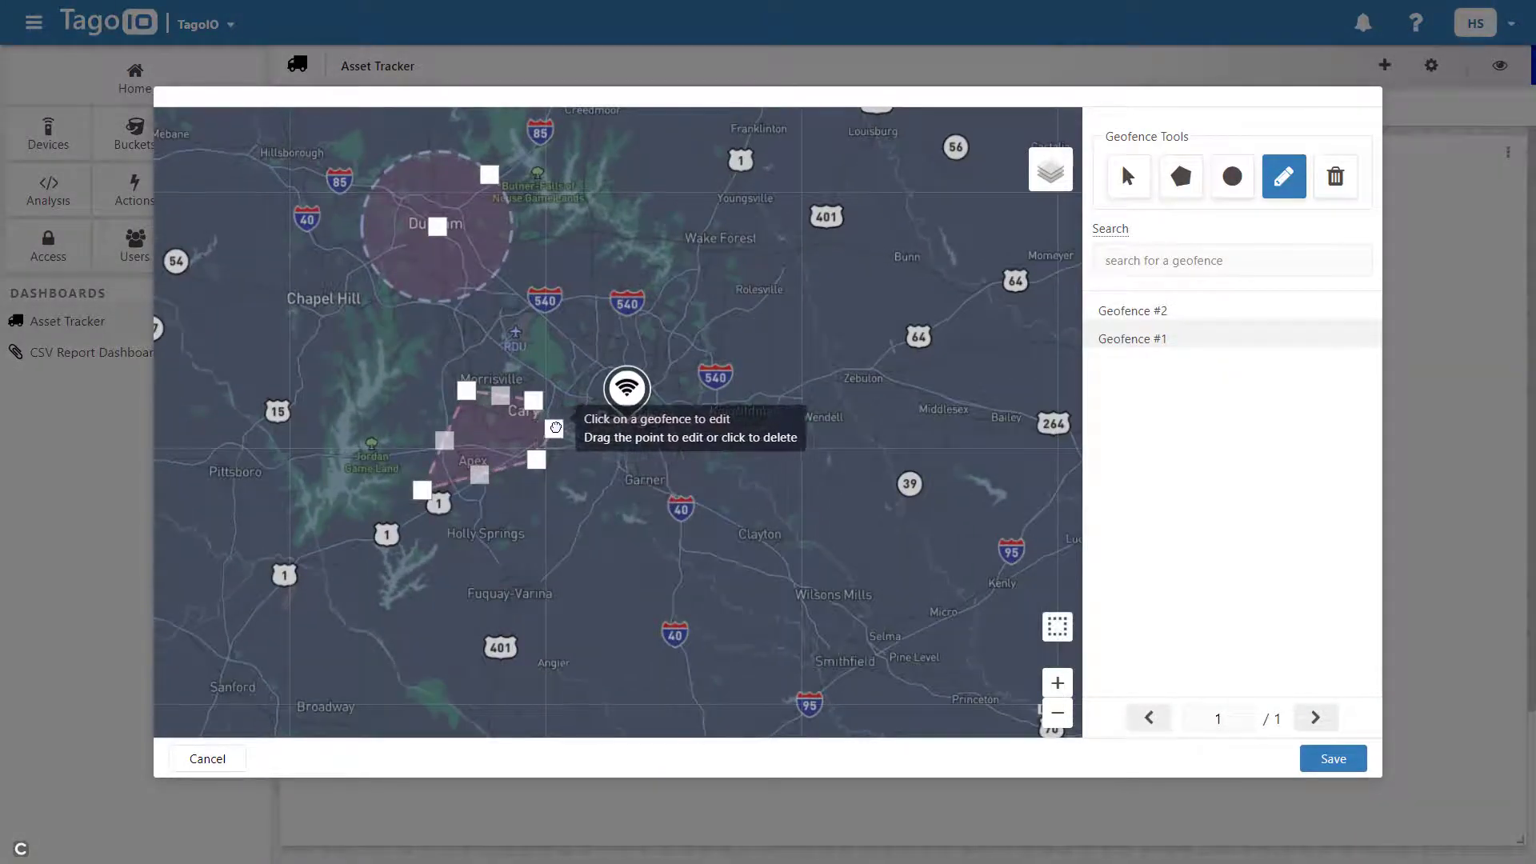
left_click_drag(500, 403, 489, 357)
left_click_drag(479, 475, 514, 495)
left_click_drag(445, 440, 500, 441)
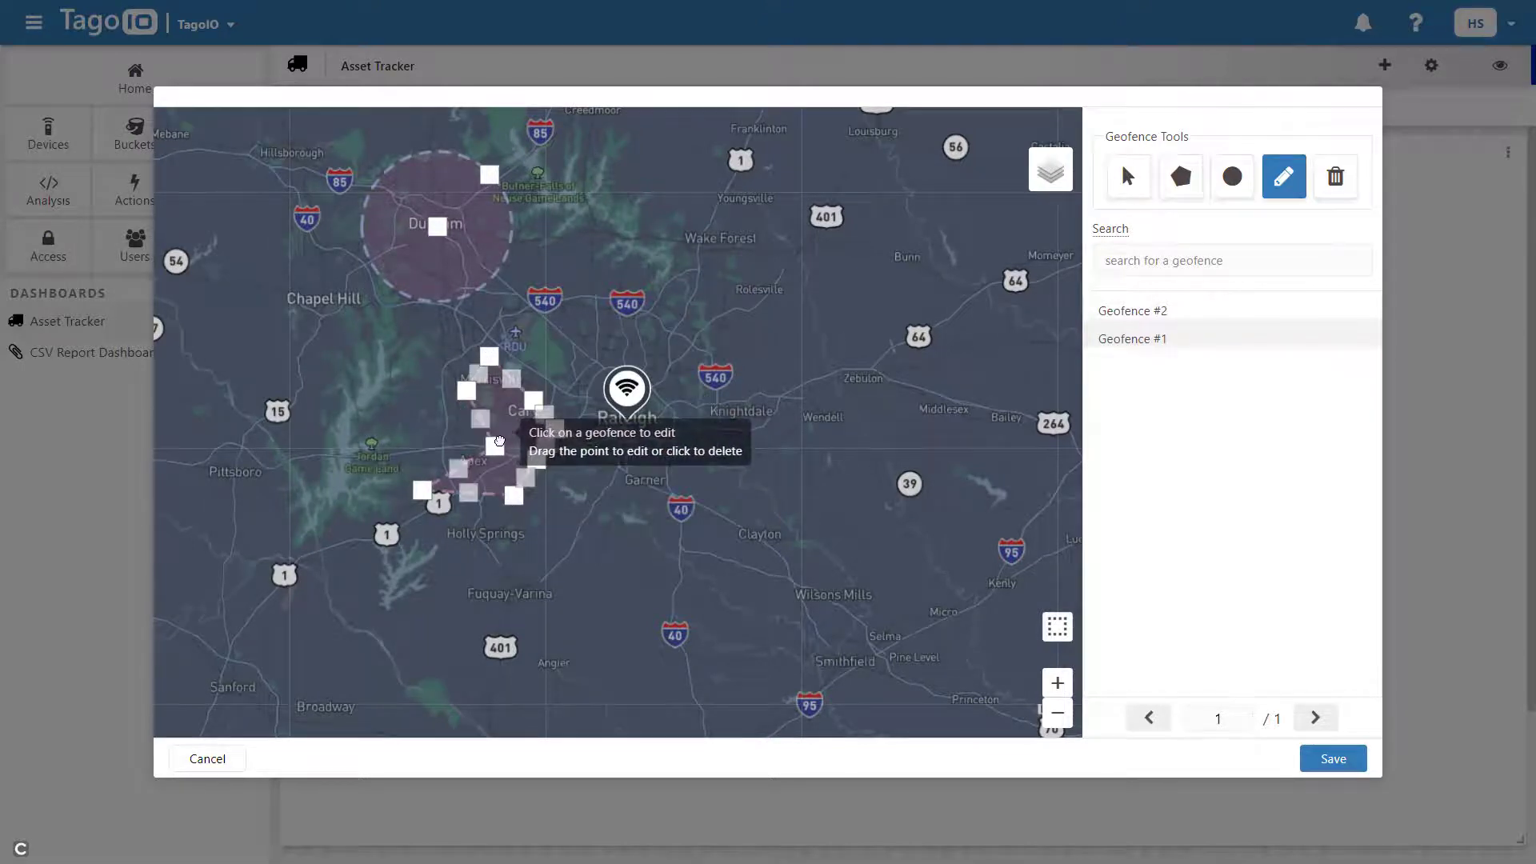
left_click(1334, 758)
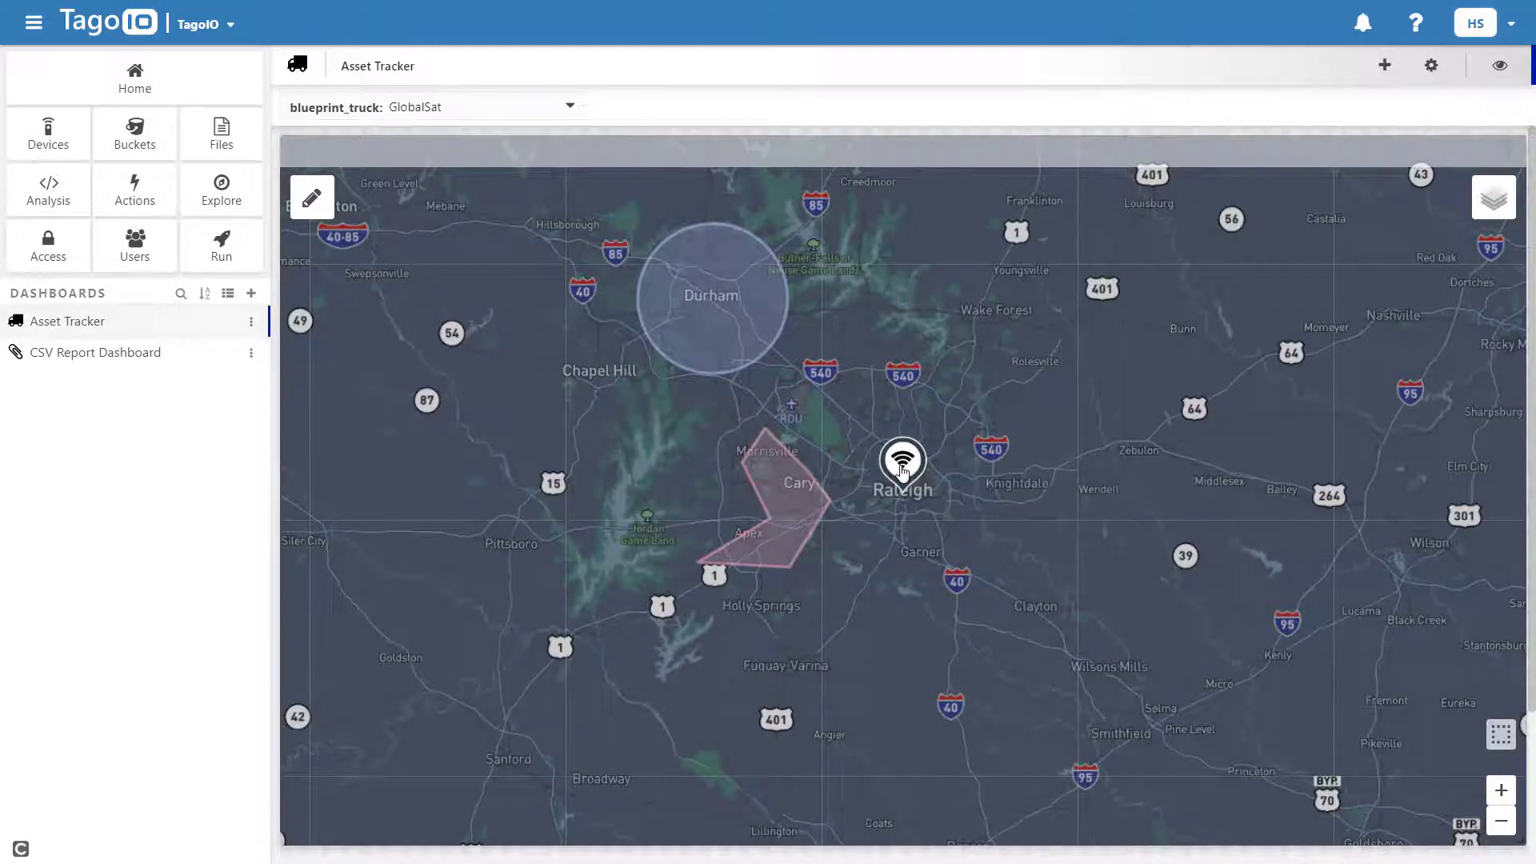
Show popups for Truck 1's location, the Durham circle, and the pink Geofence #2
left_click(903, 473)
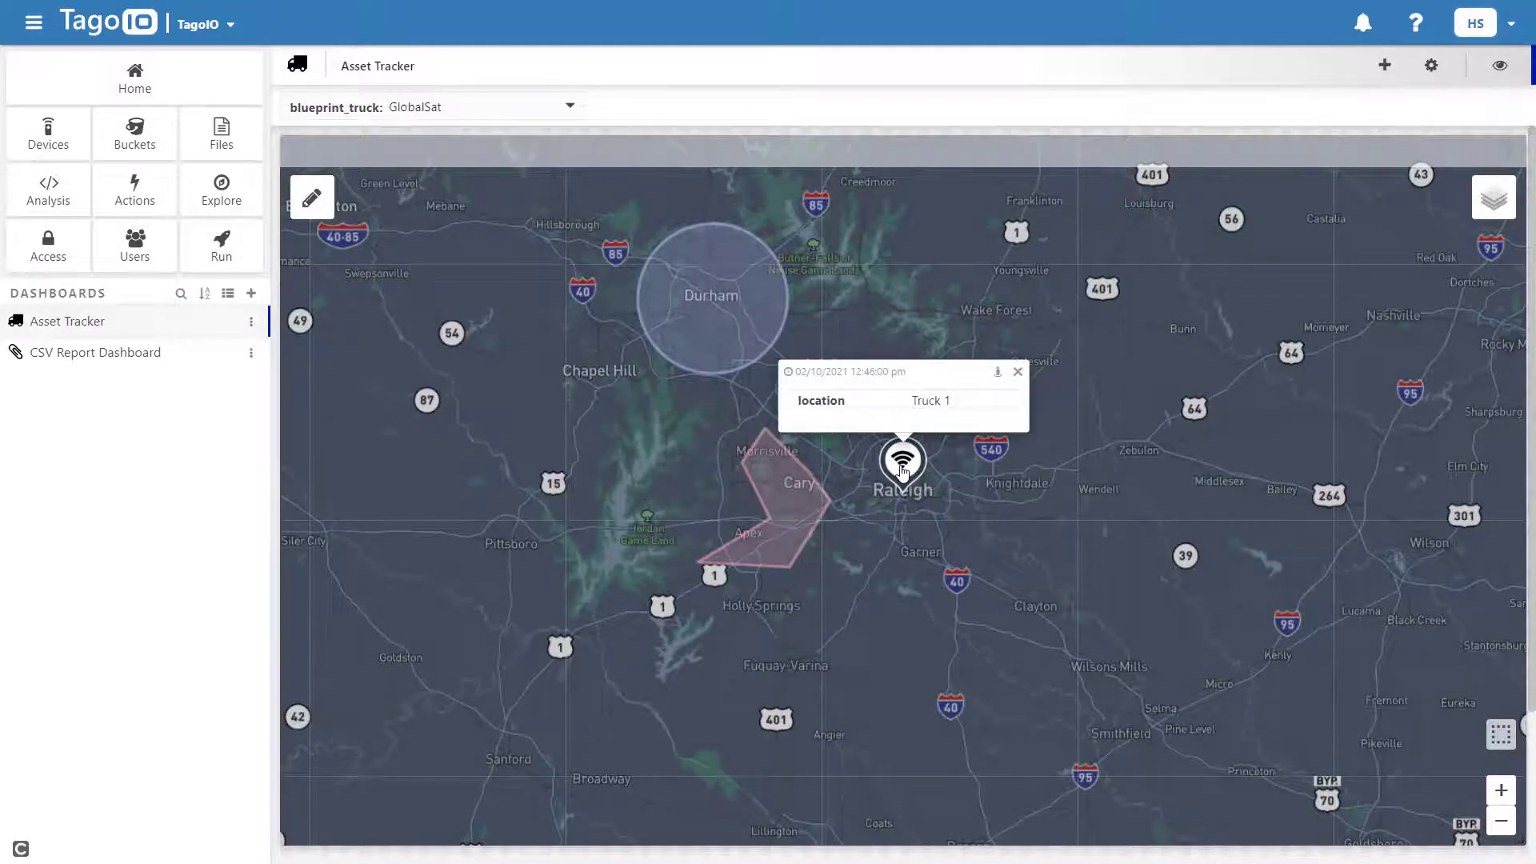
left_click(719, 325)
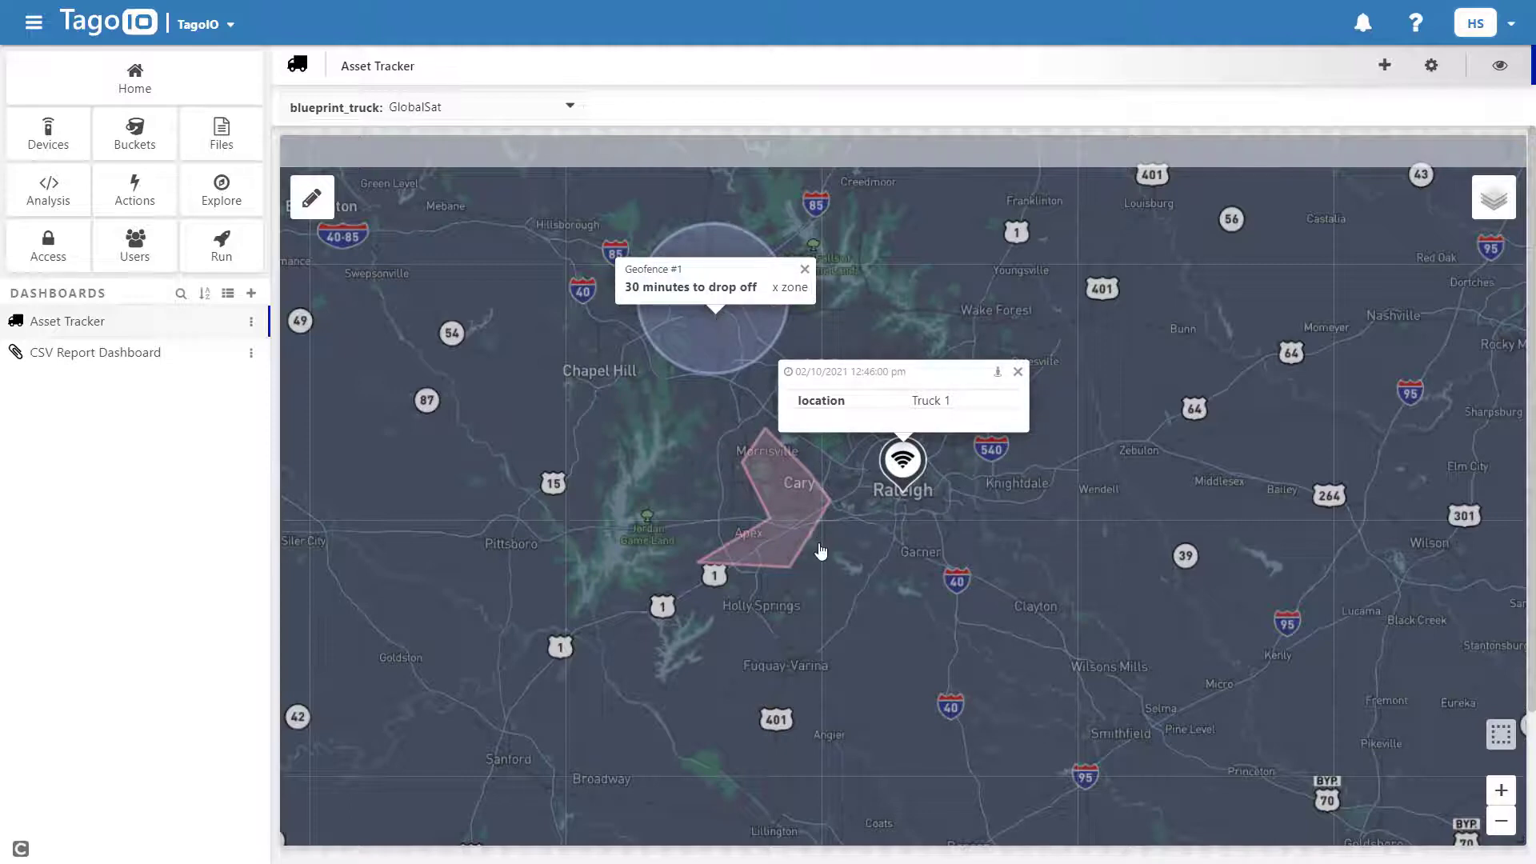
left_click(795, 528)
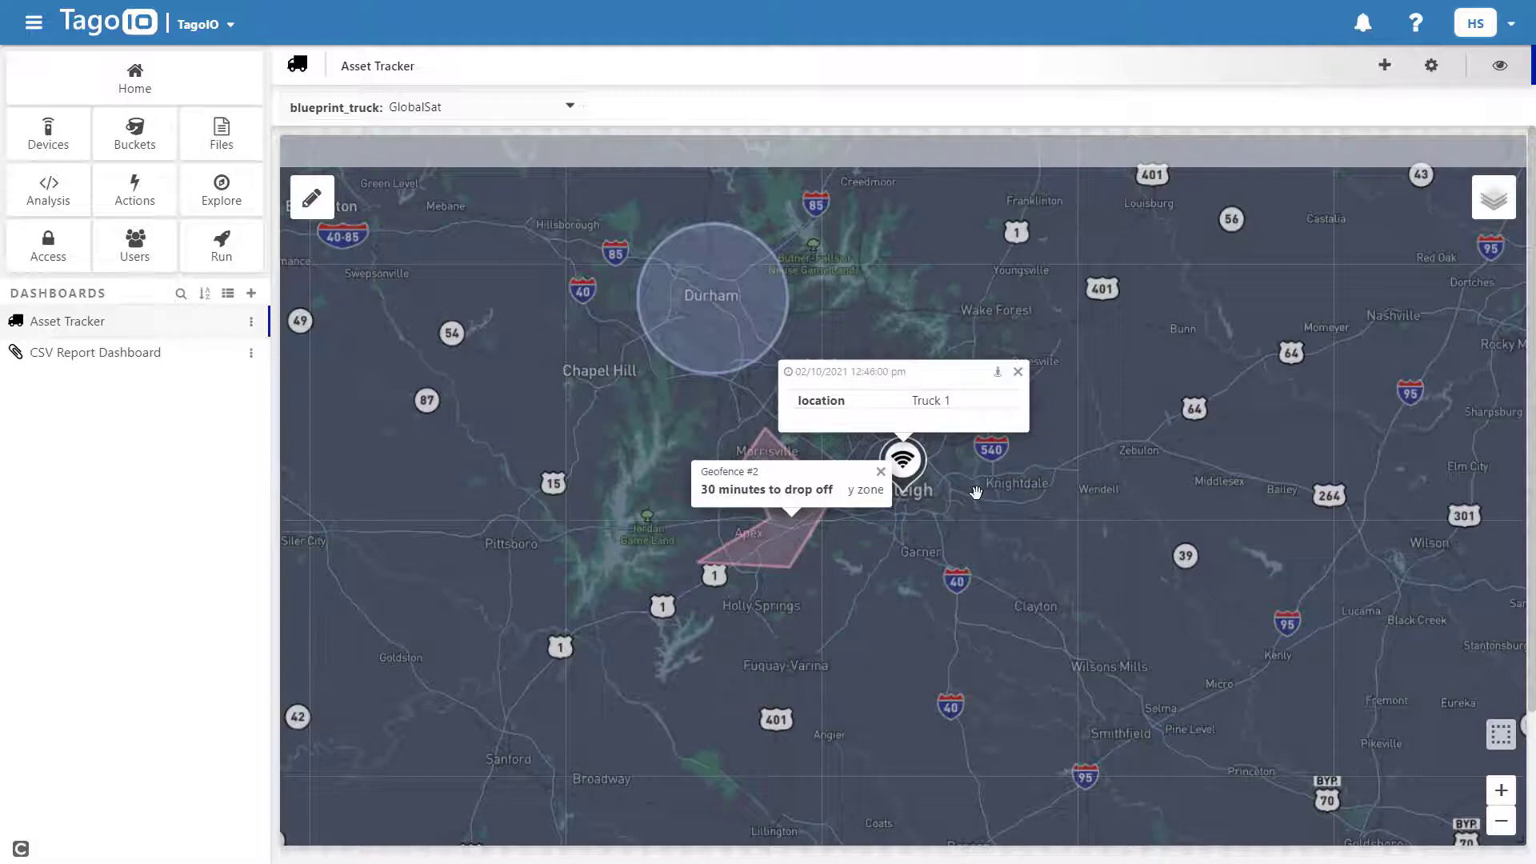
In the map widget's location variable settings, set the pin icon to the truck
left_click(1516, 149)
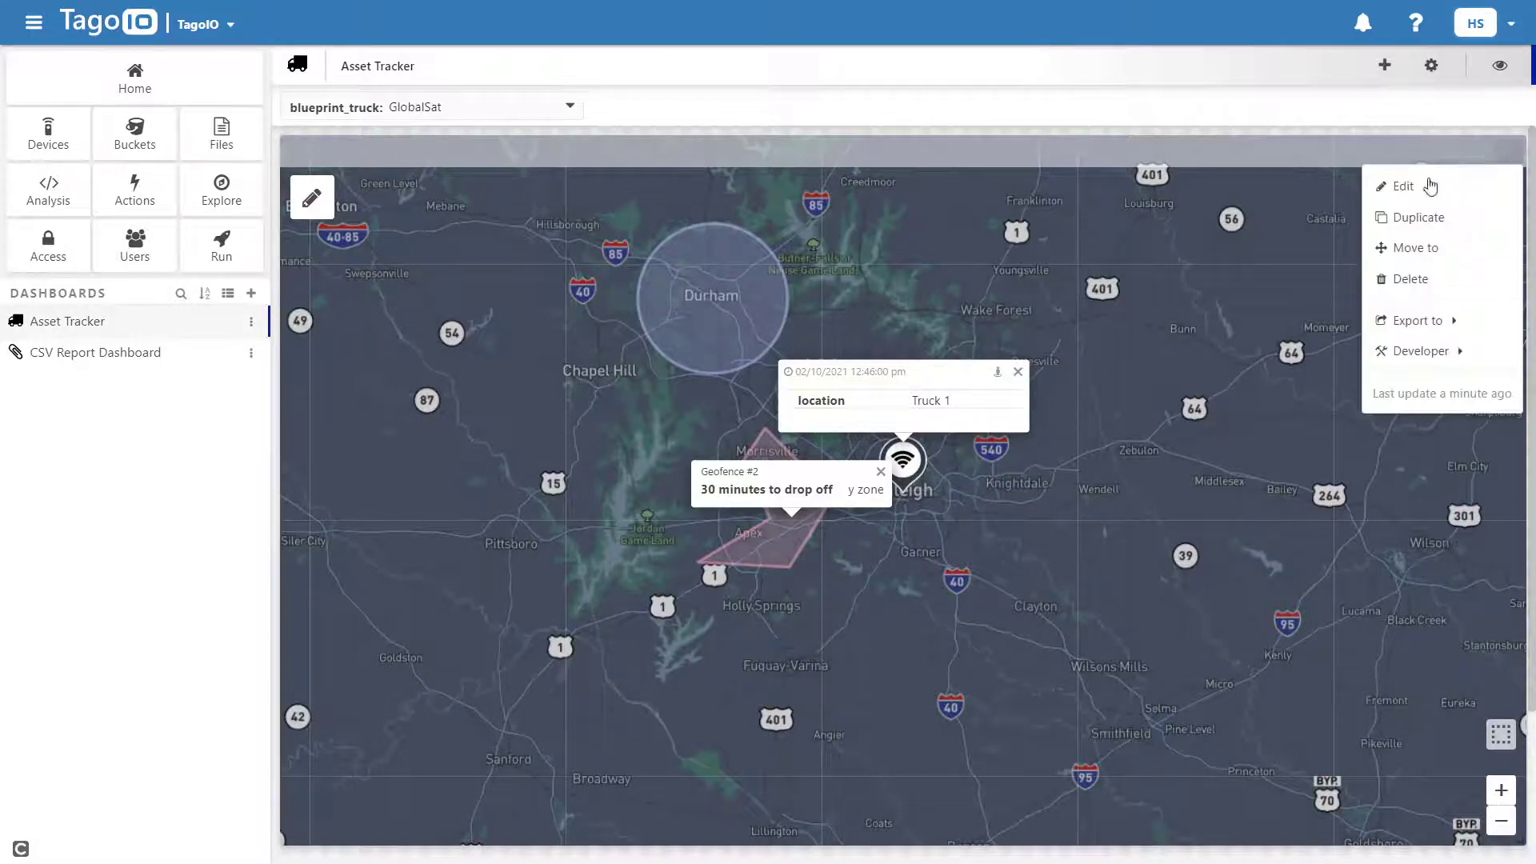
left_click(1431, 186)
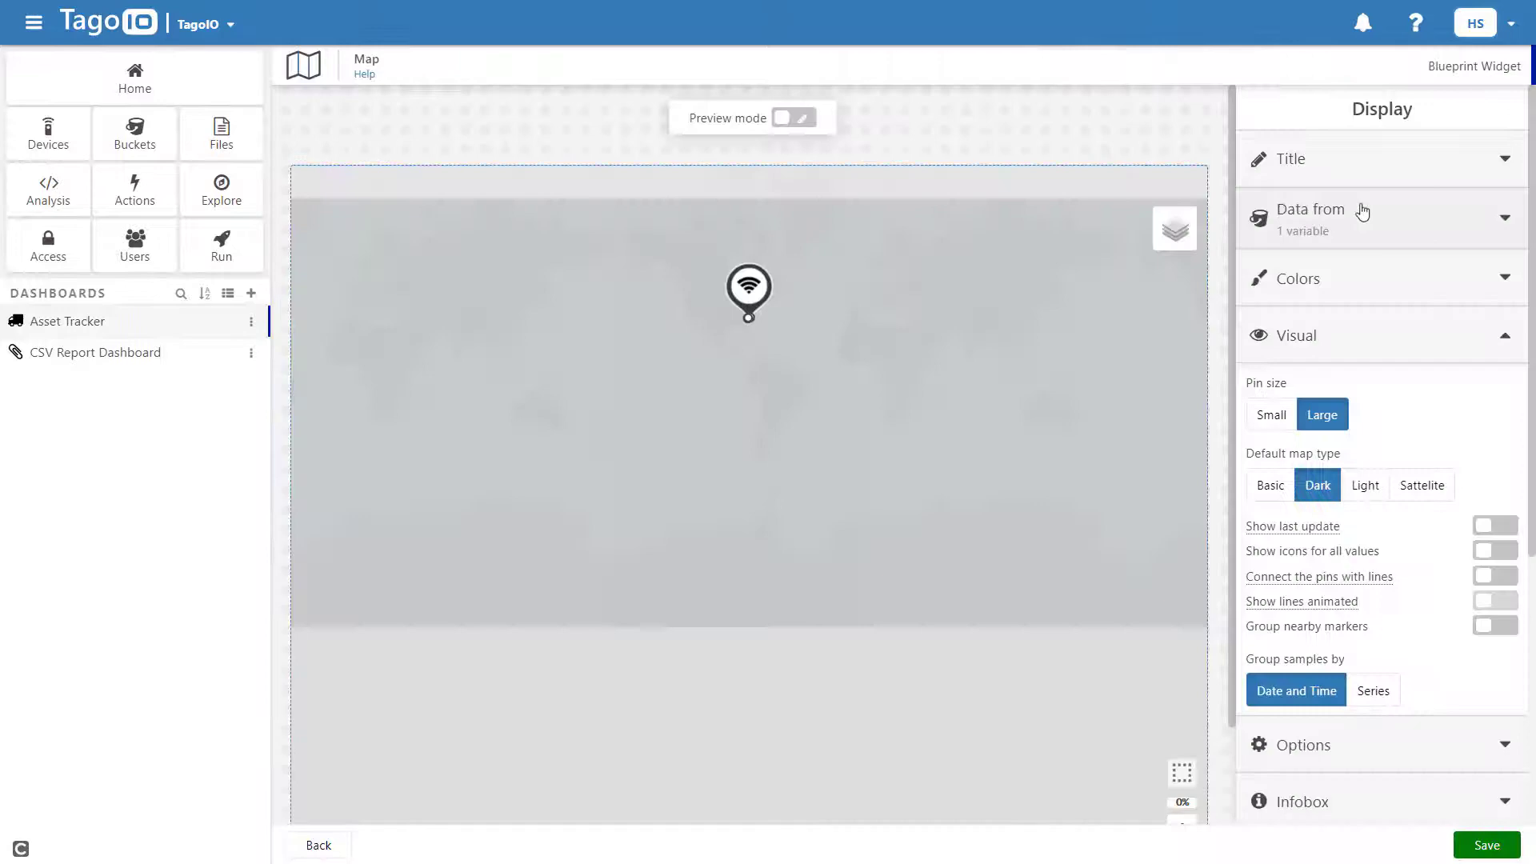
left_click(1352, 216)
left_click(1477, 273)
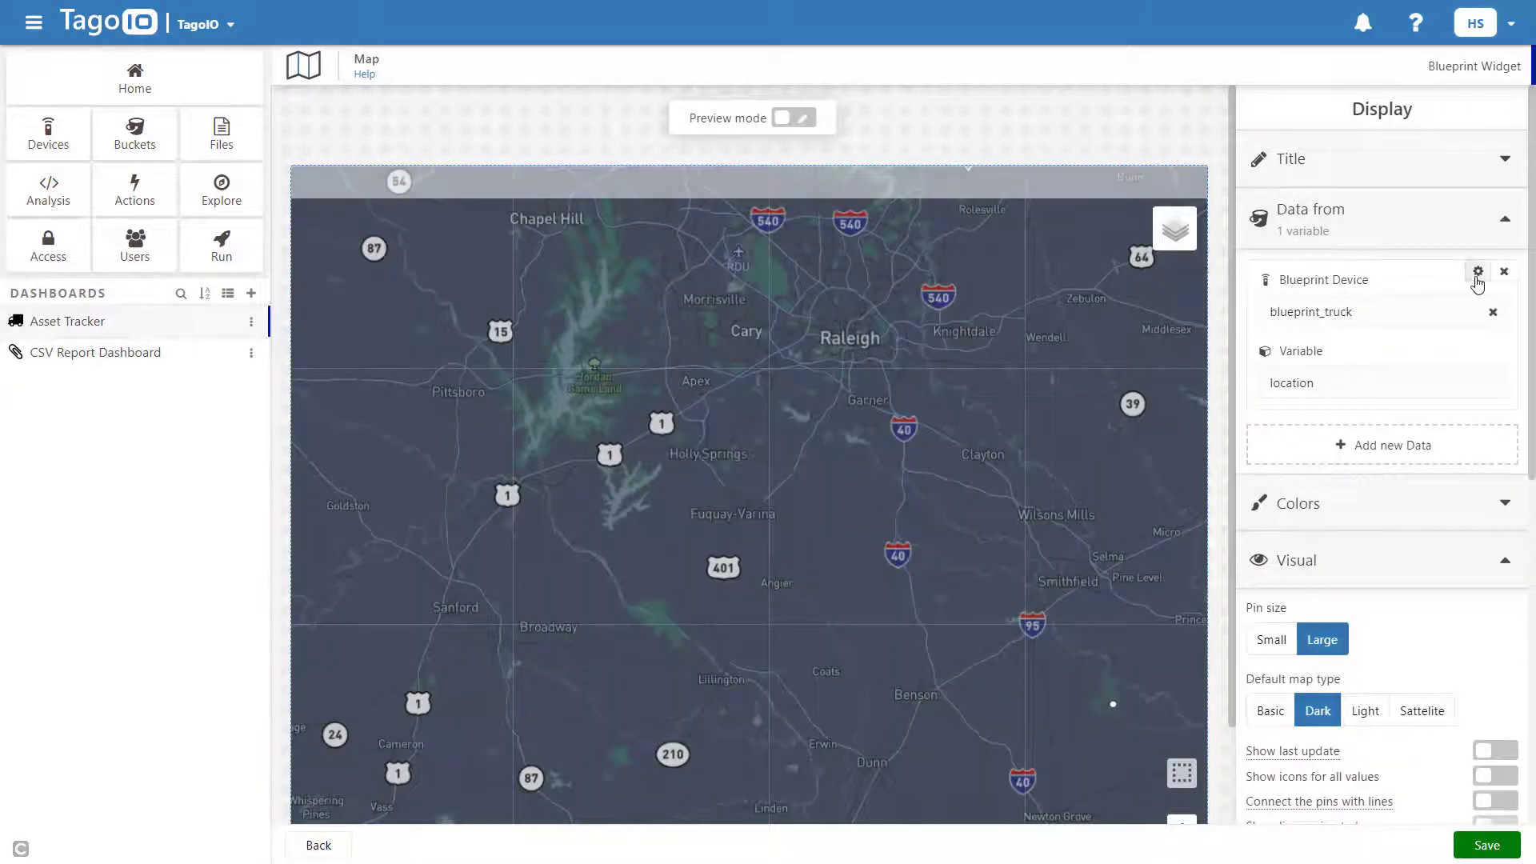
left_click(1271, 511)
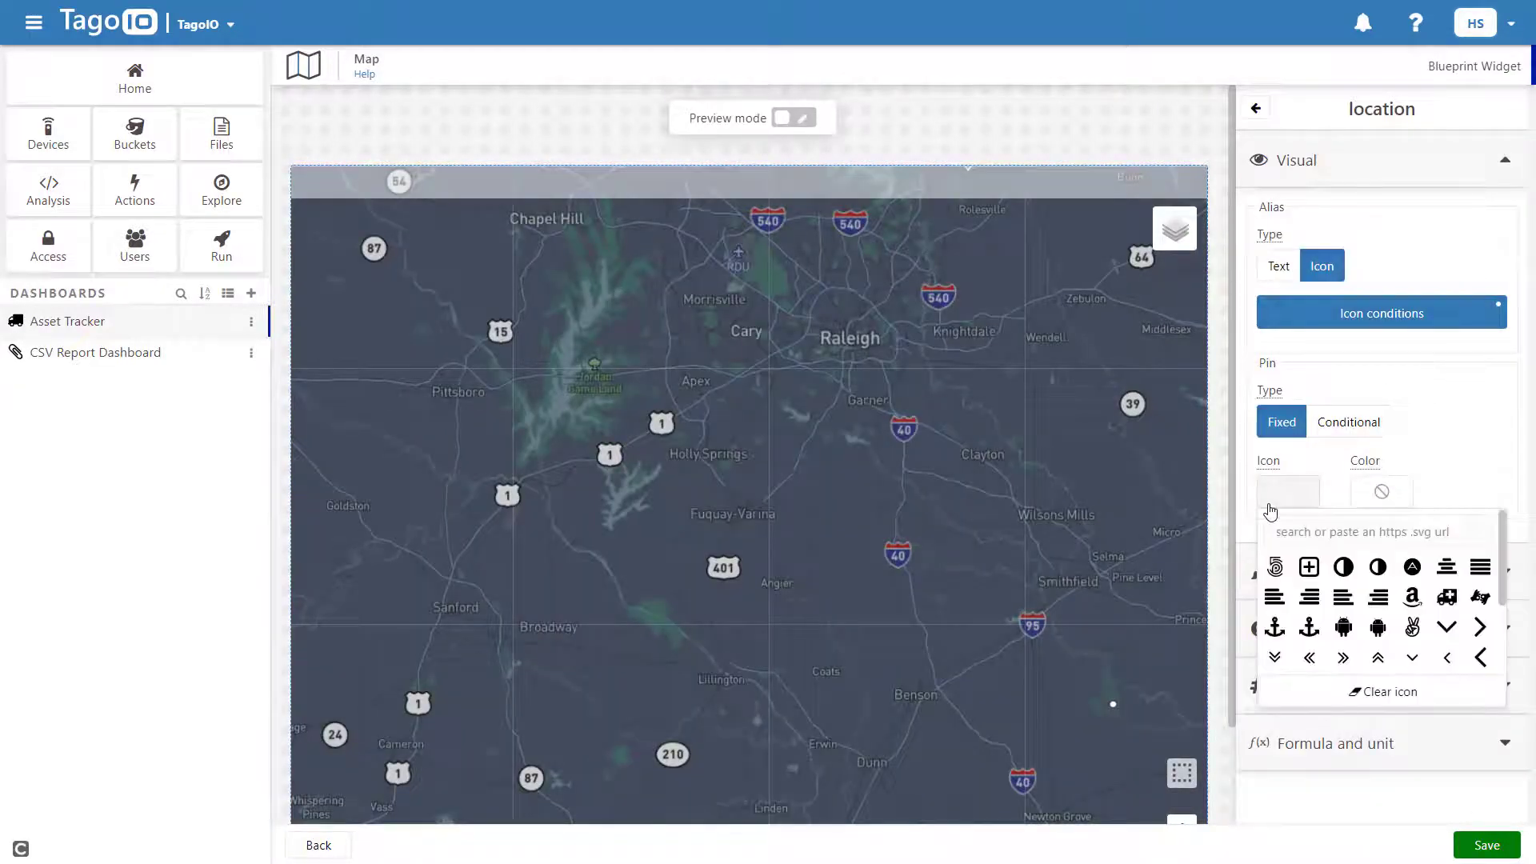
type("truck")
left_click(1277, 567)
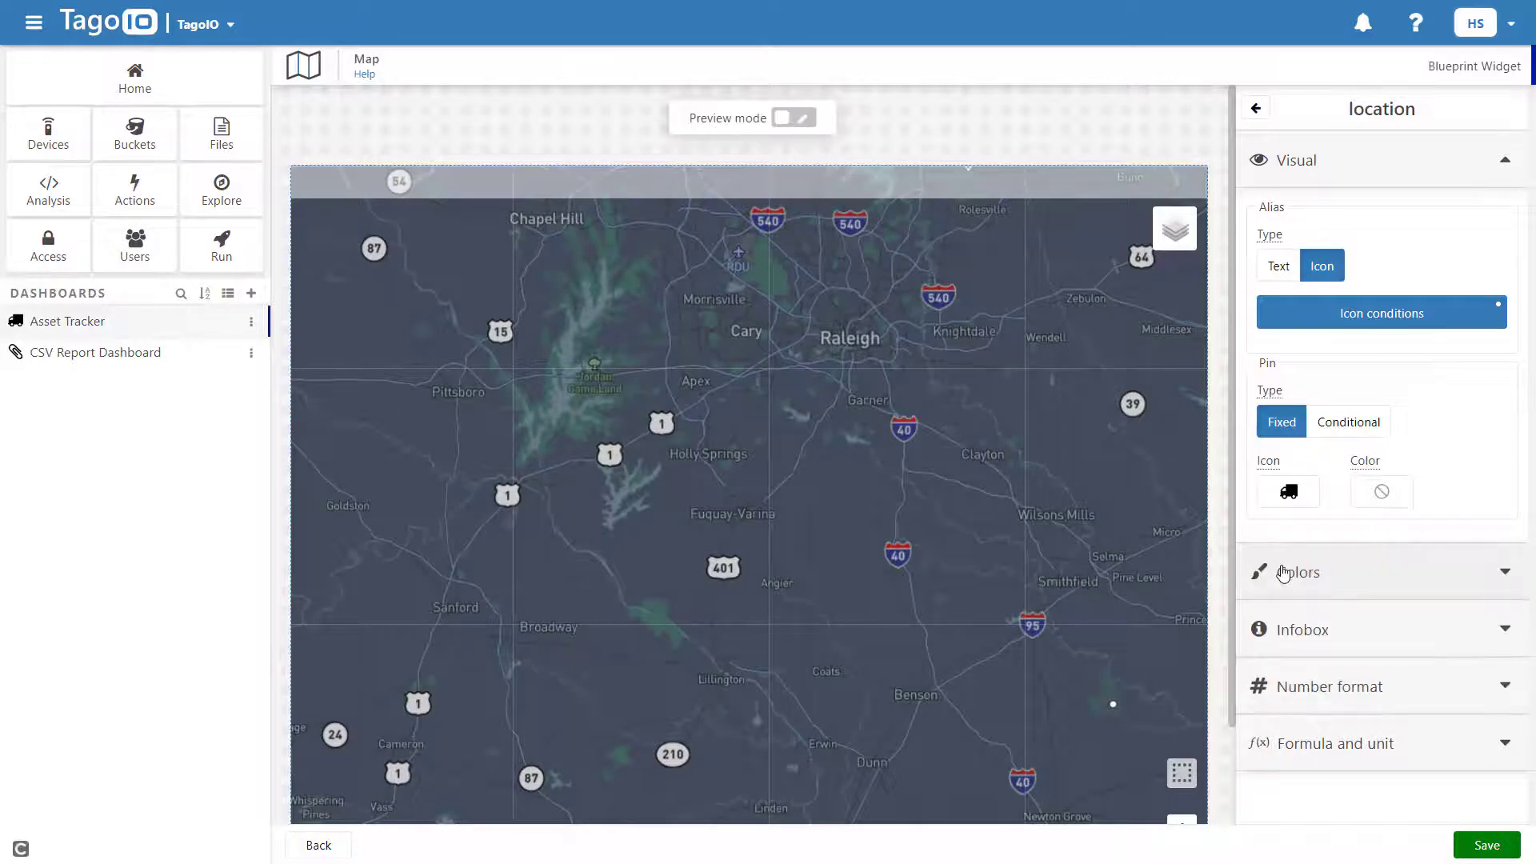
Save the map widget changes and begin adding a new analysis
left_click(1486, 846)
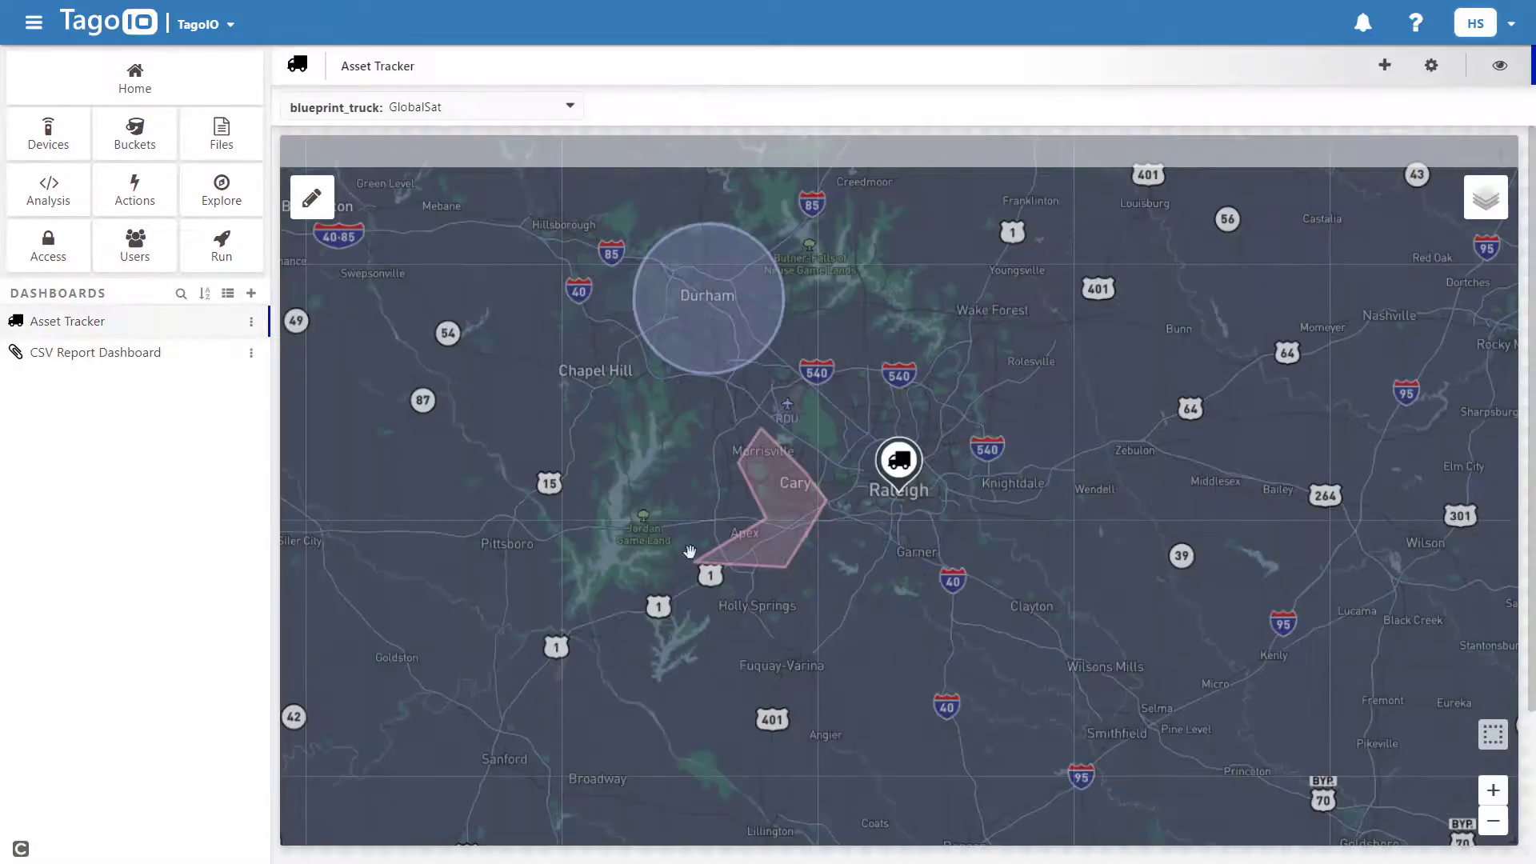
left_click(38, 205)
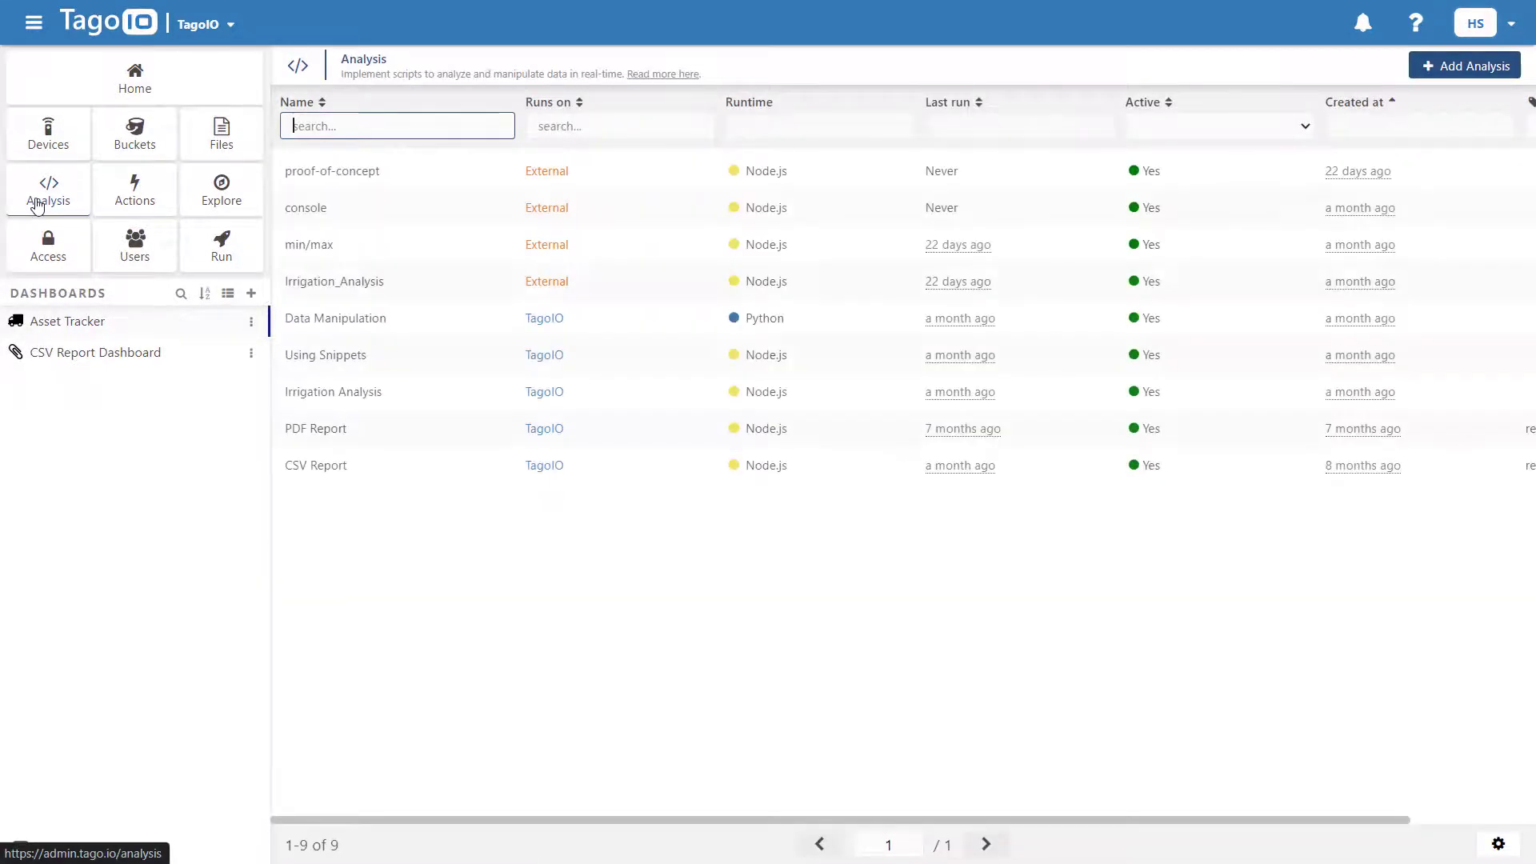
left_click(1437, 64)
Create the 'Geofence' analysis and paste the geofence-checking script into its editor
type("Geofence")
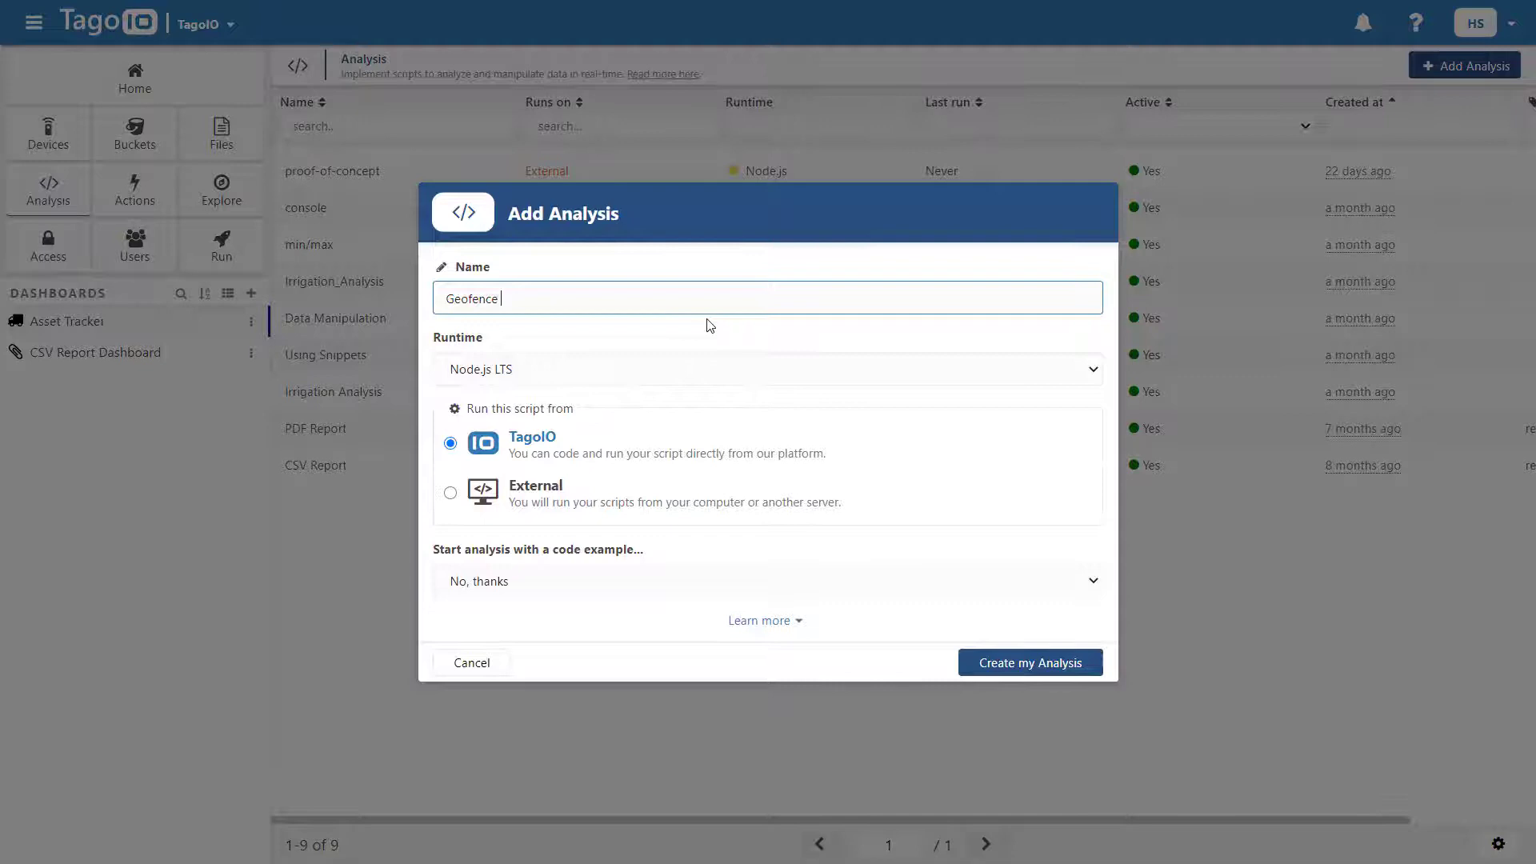
left_click(1013, 665)
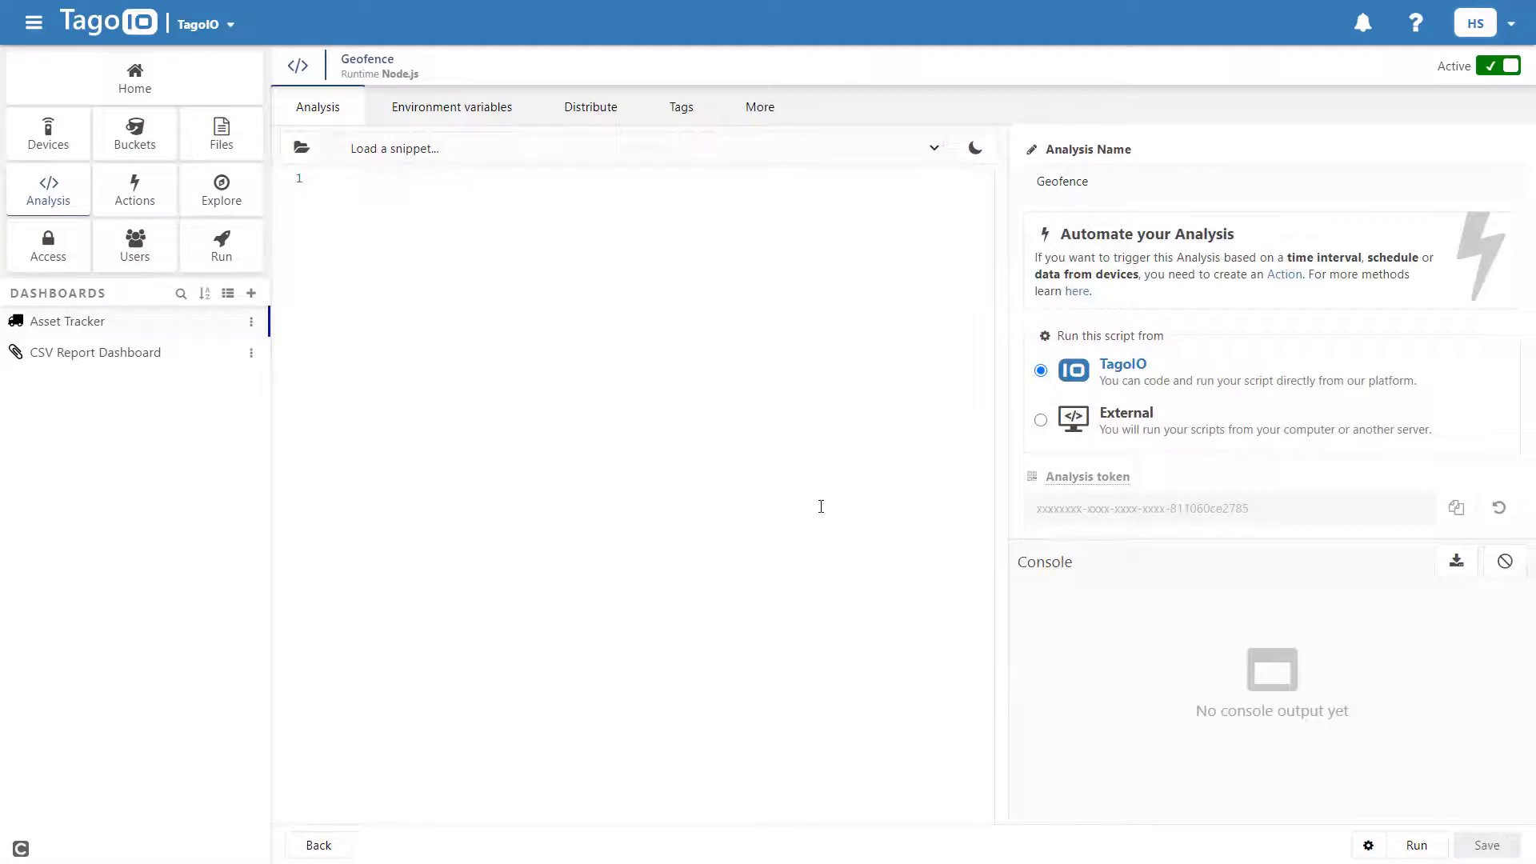
key("ctrl+v")
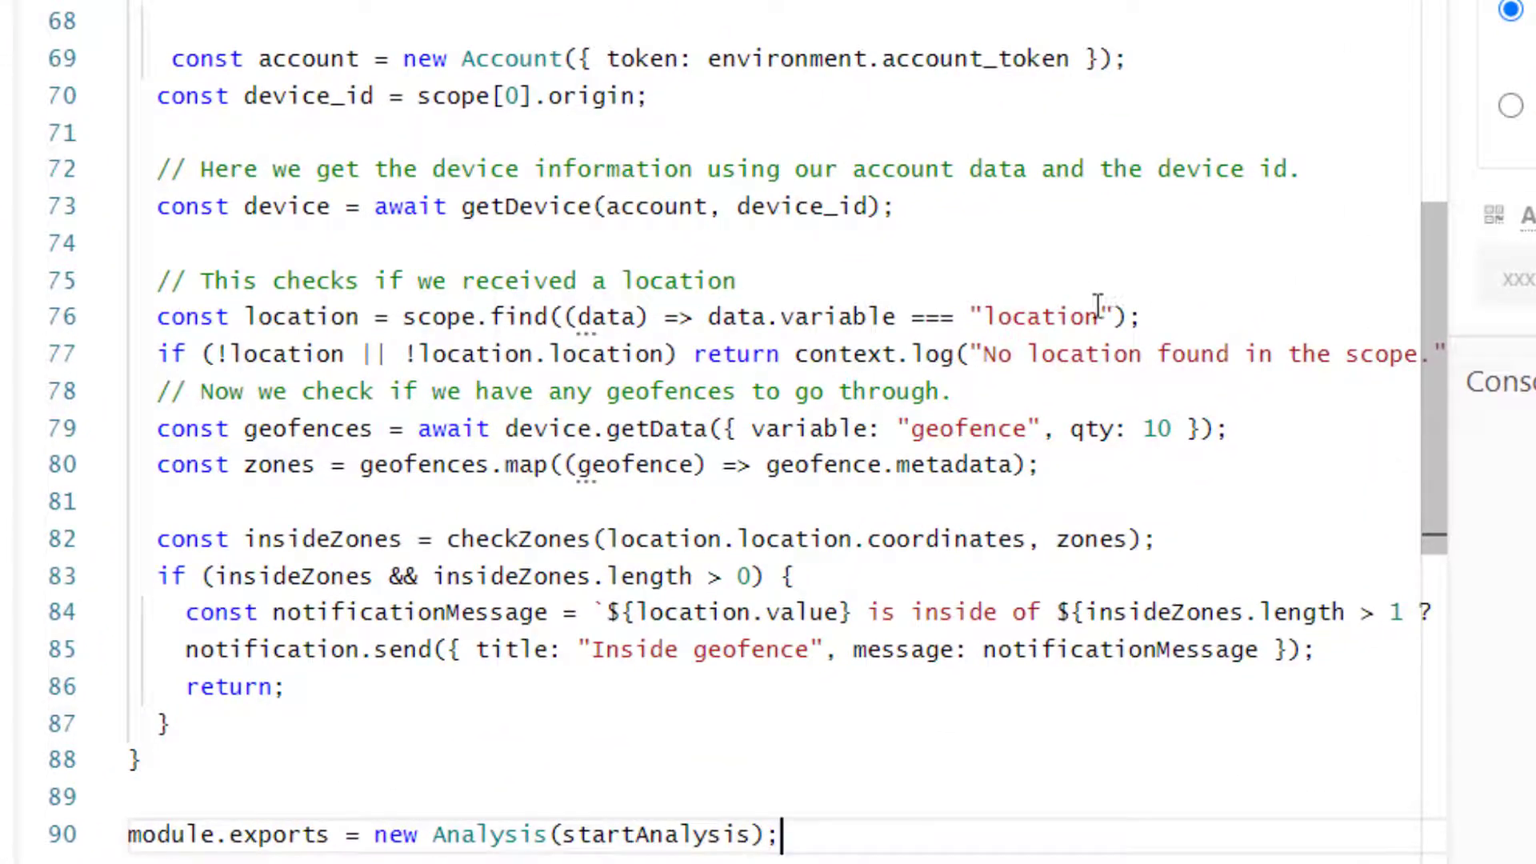
Check the script's location and geofence variable names, setting the geofence name to 'geofence'
left_click_drag(1101, 314, 988, 314)
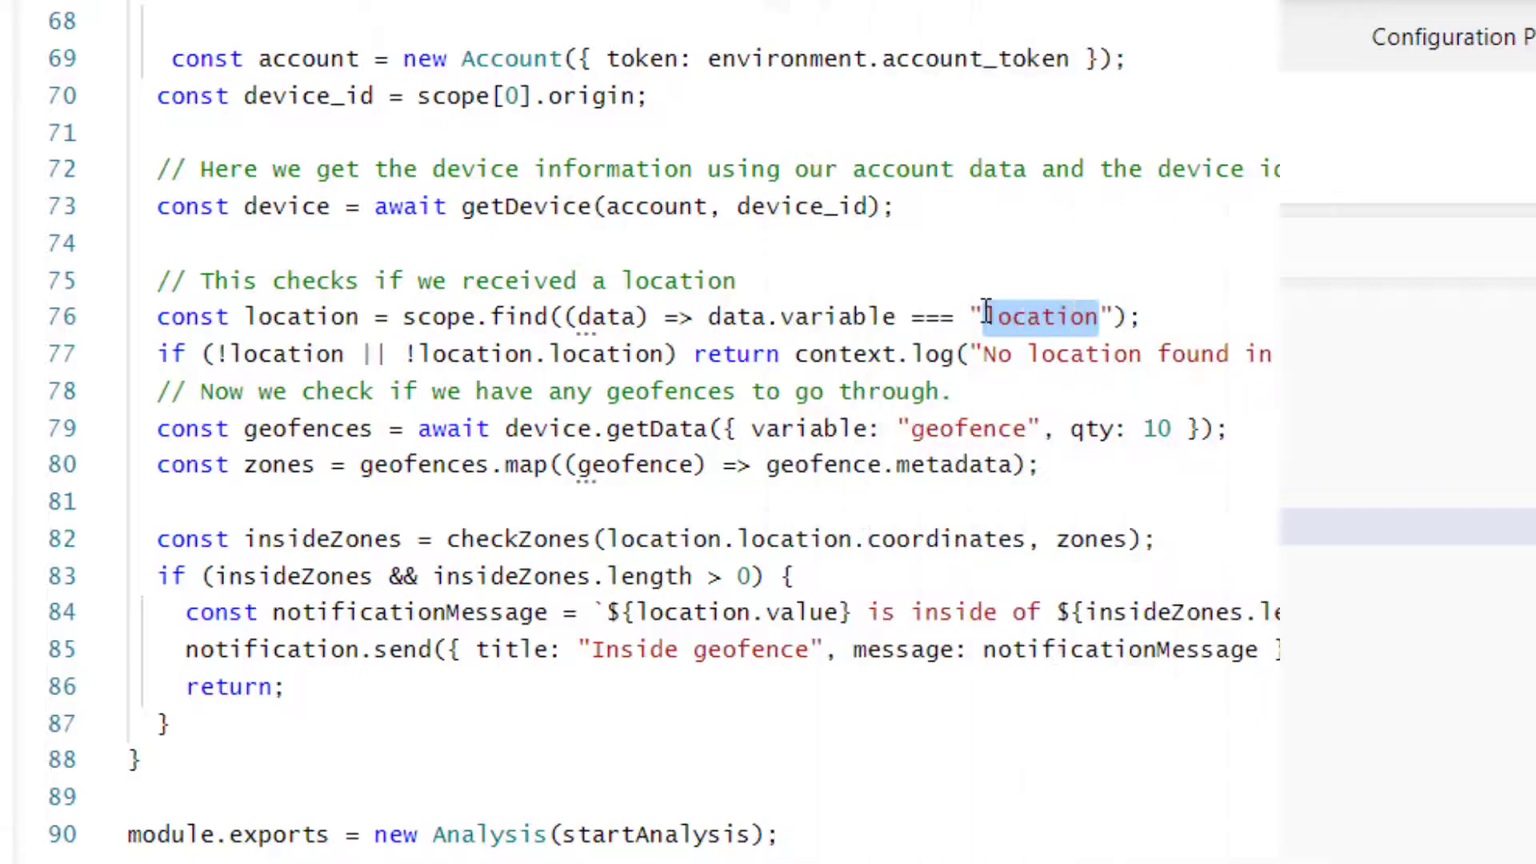
left_click_drag(1027, 425, 912, 425)
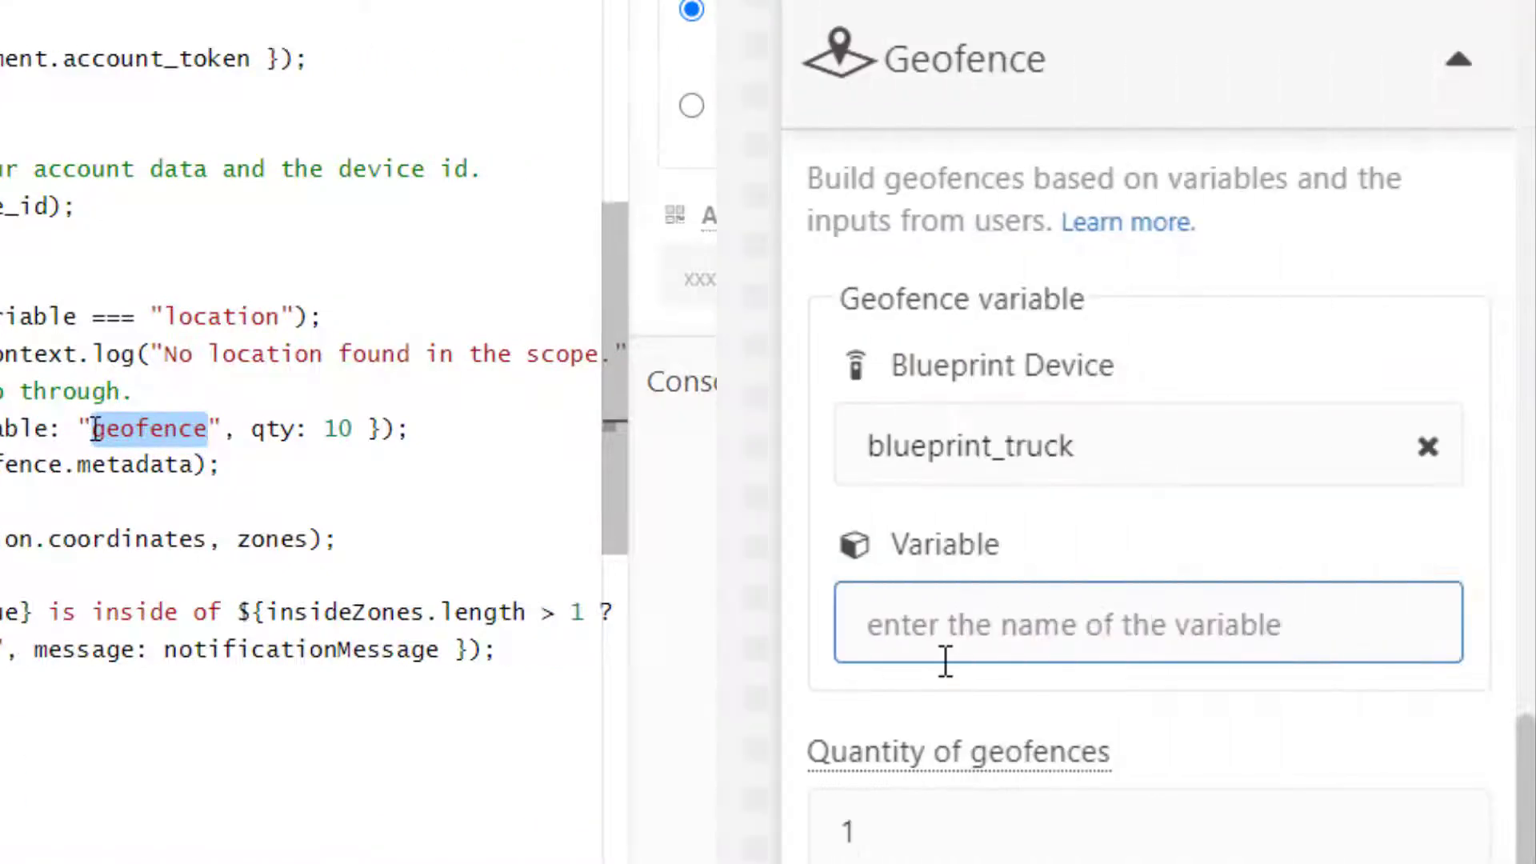
left_click(944, 660)
type("geofences = await device.getData({ varia")
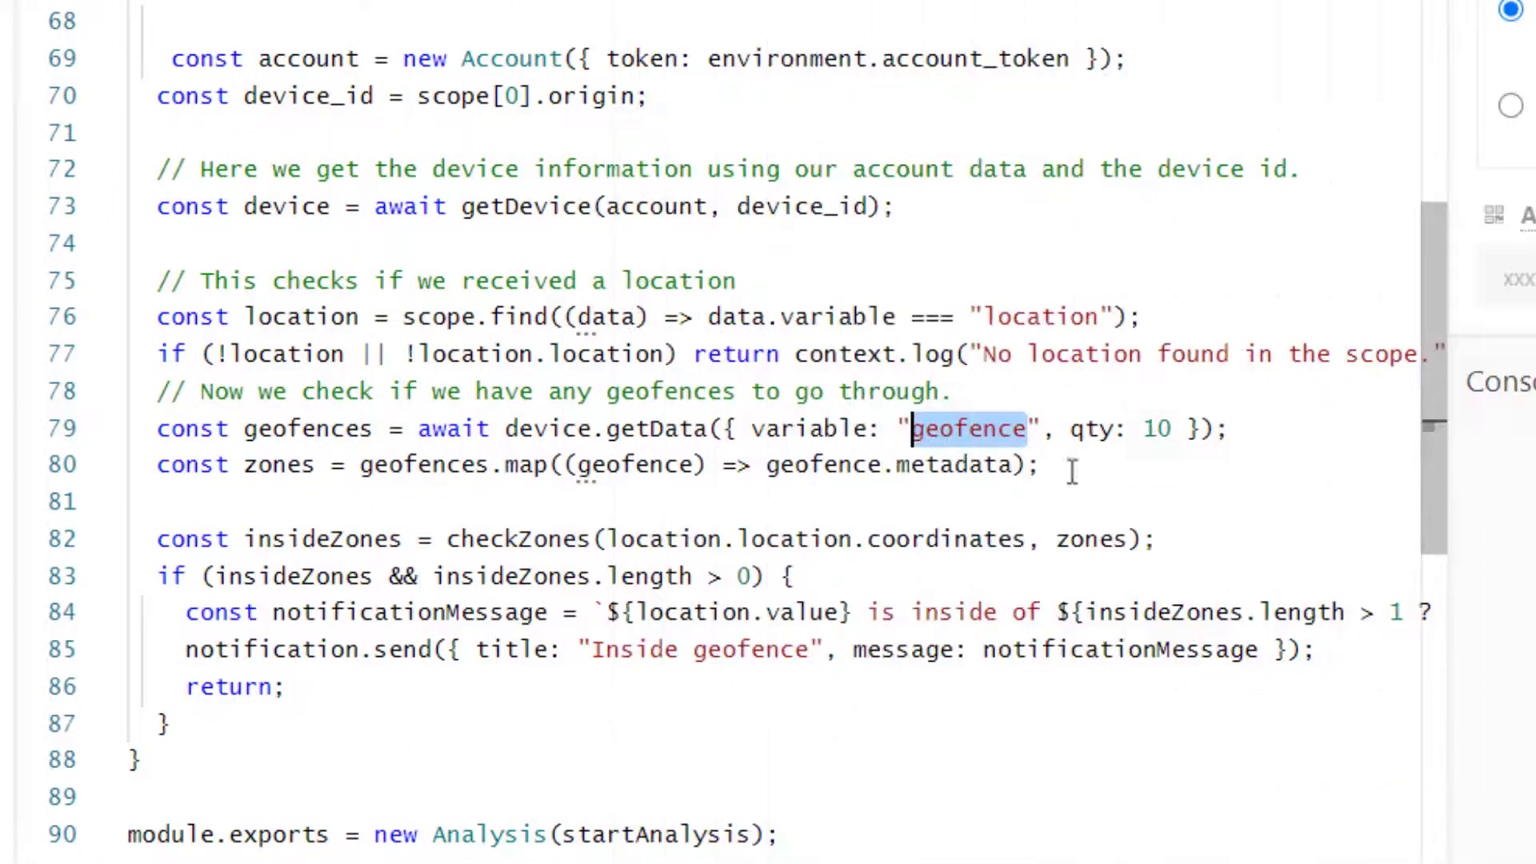
left_click(1074, 470)
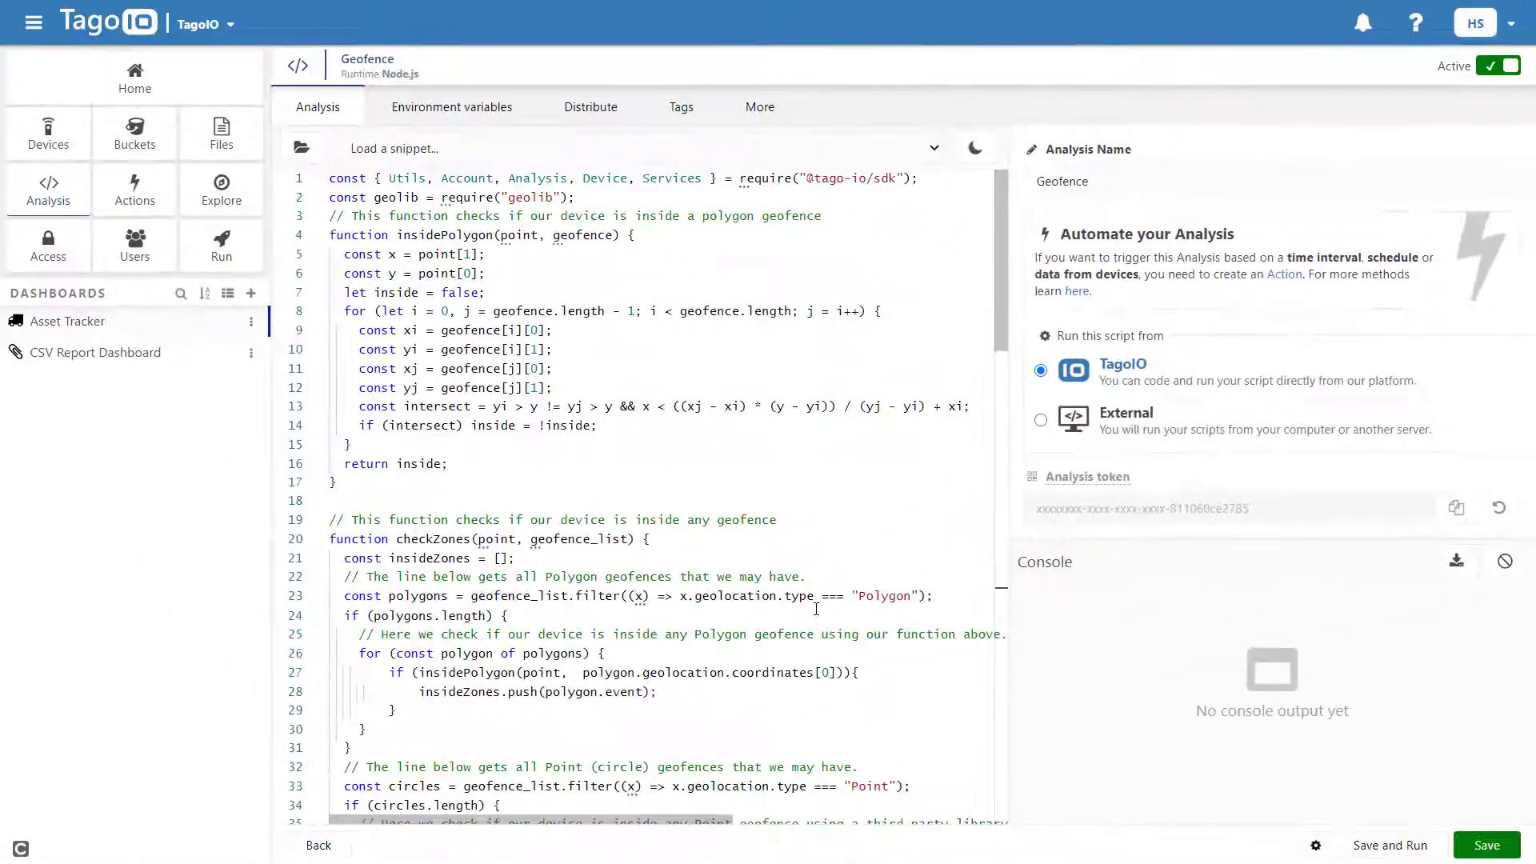
Add an account_token environment variable with a placeholder value and save the analysis
left_click(468, 110)
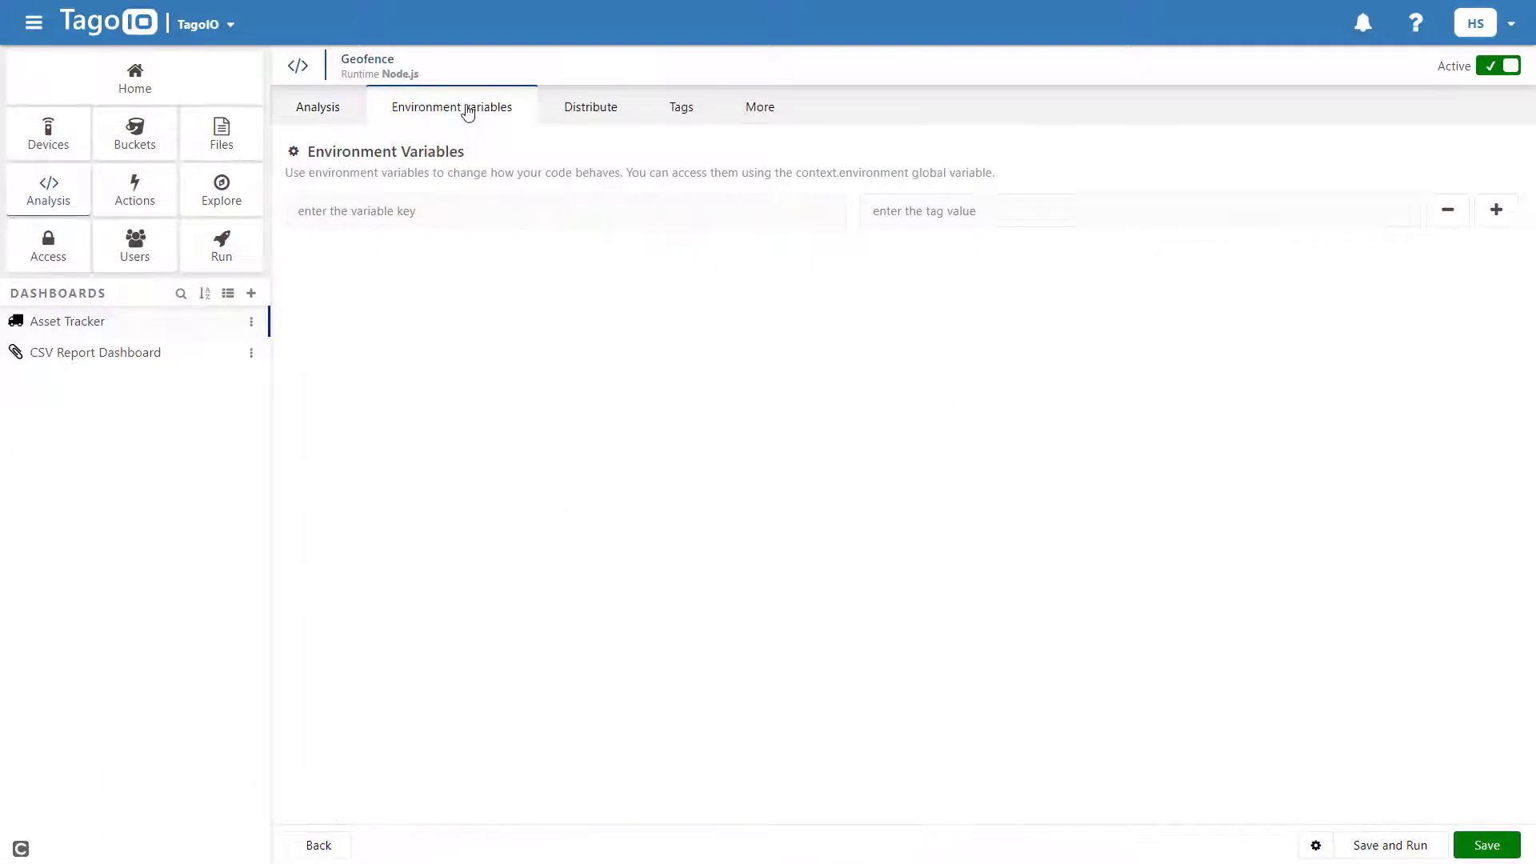
left_click(473, 208)
type("account_token")
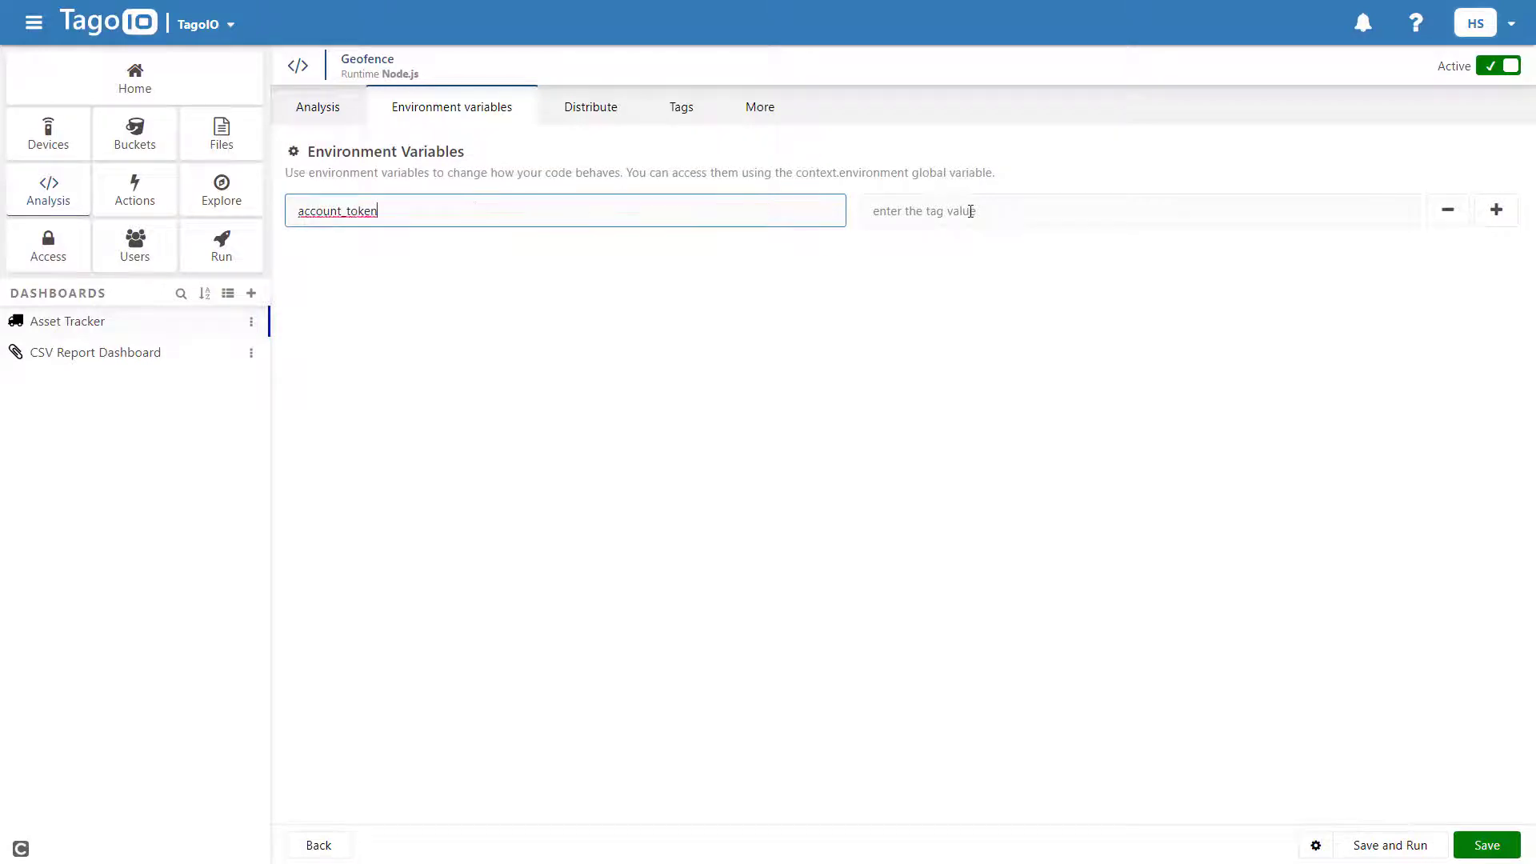
left_click(970, 211)
type("x")
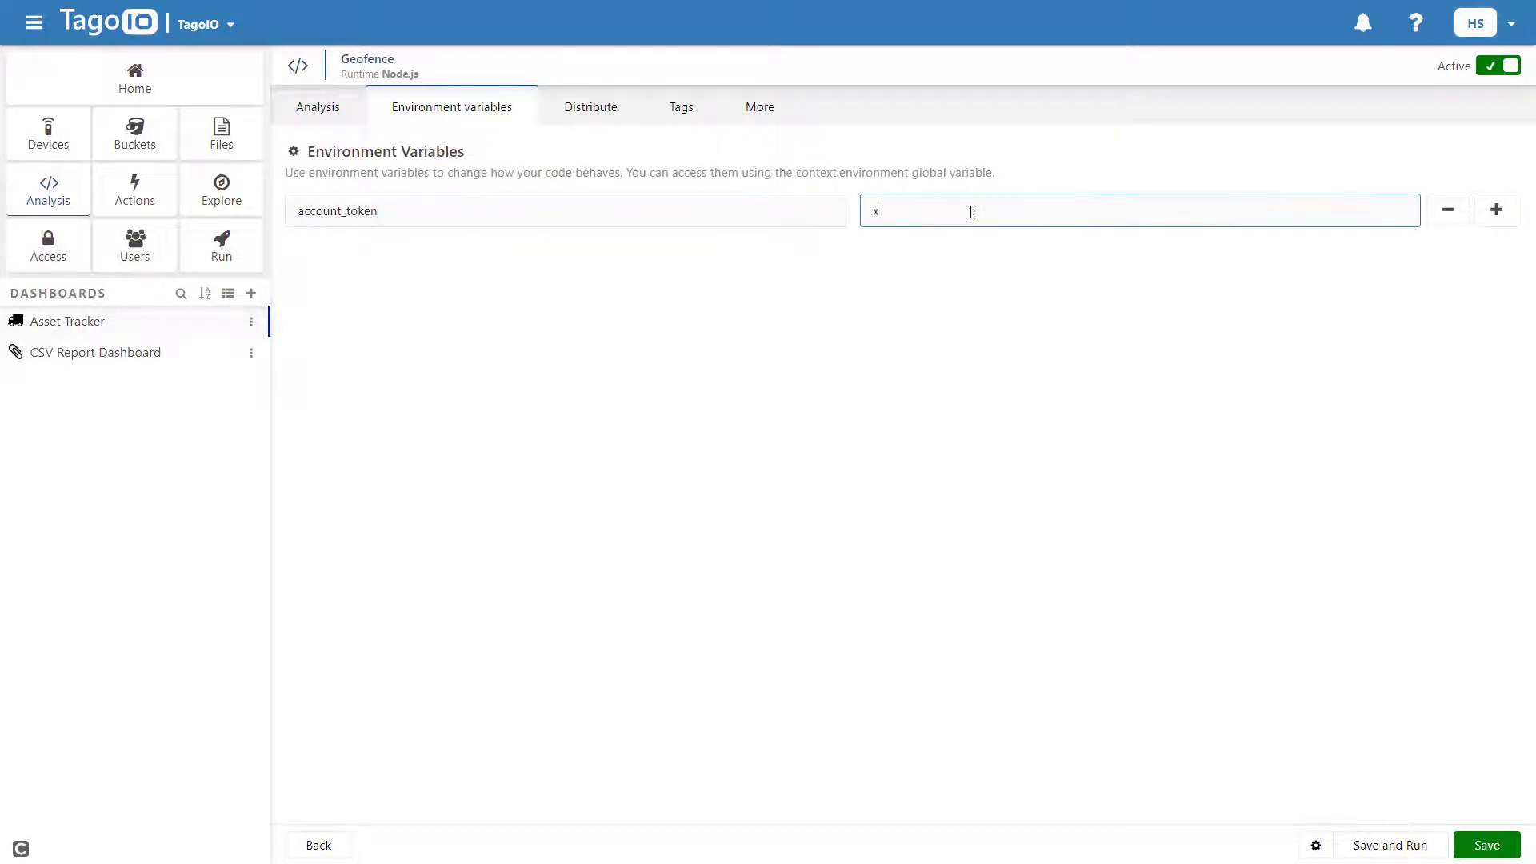
left_click(1489, 849)
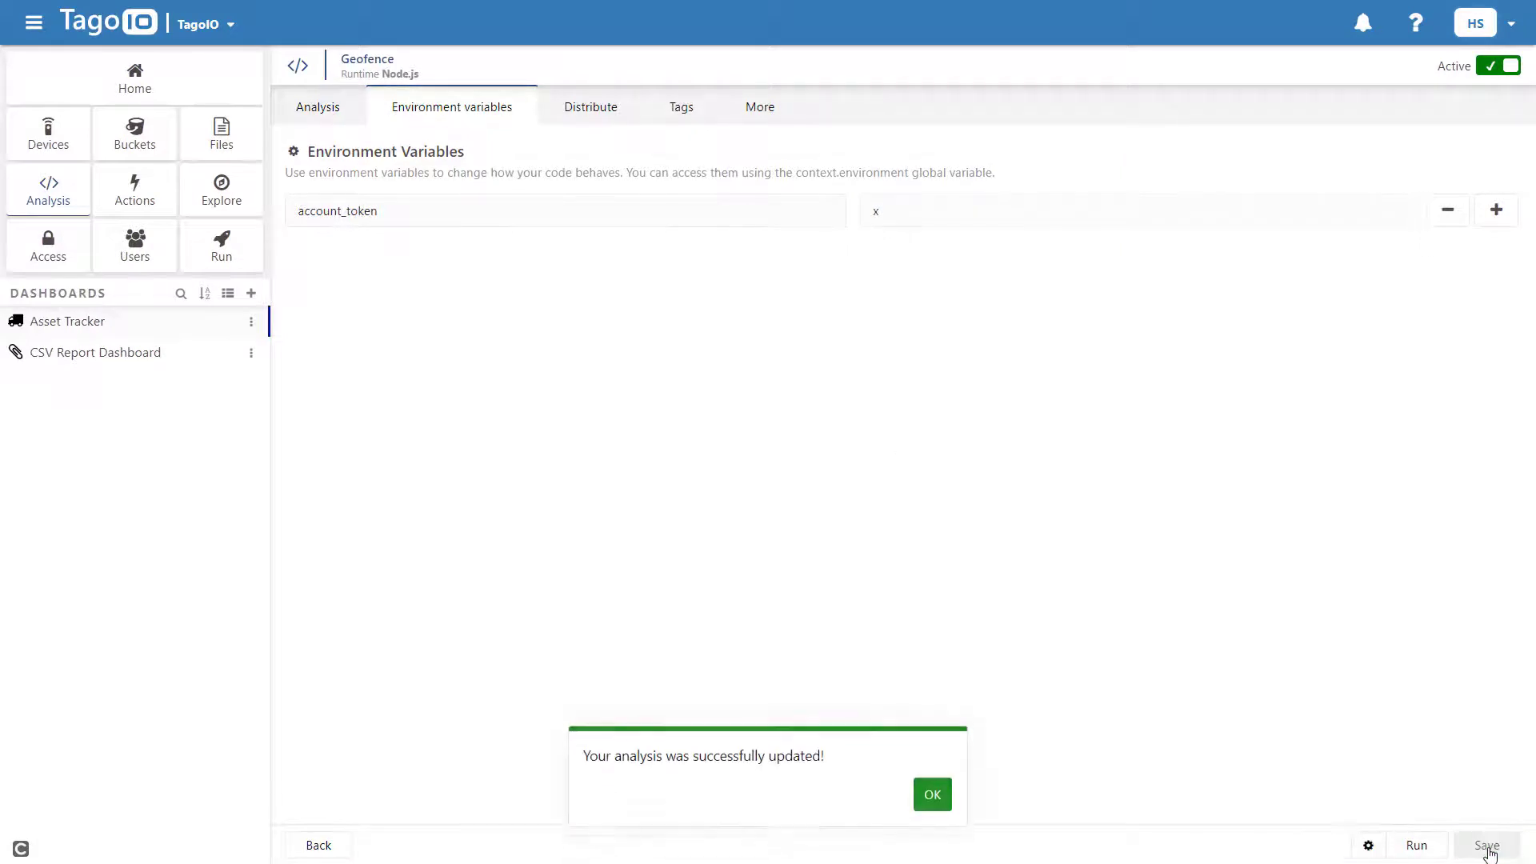
left_click(933, 784)
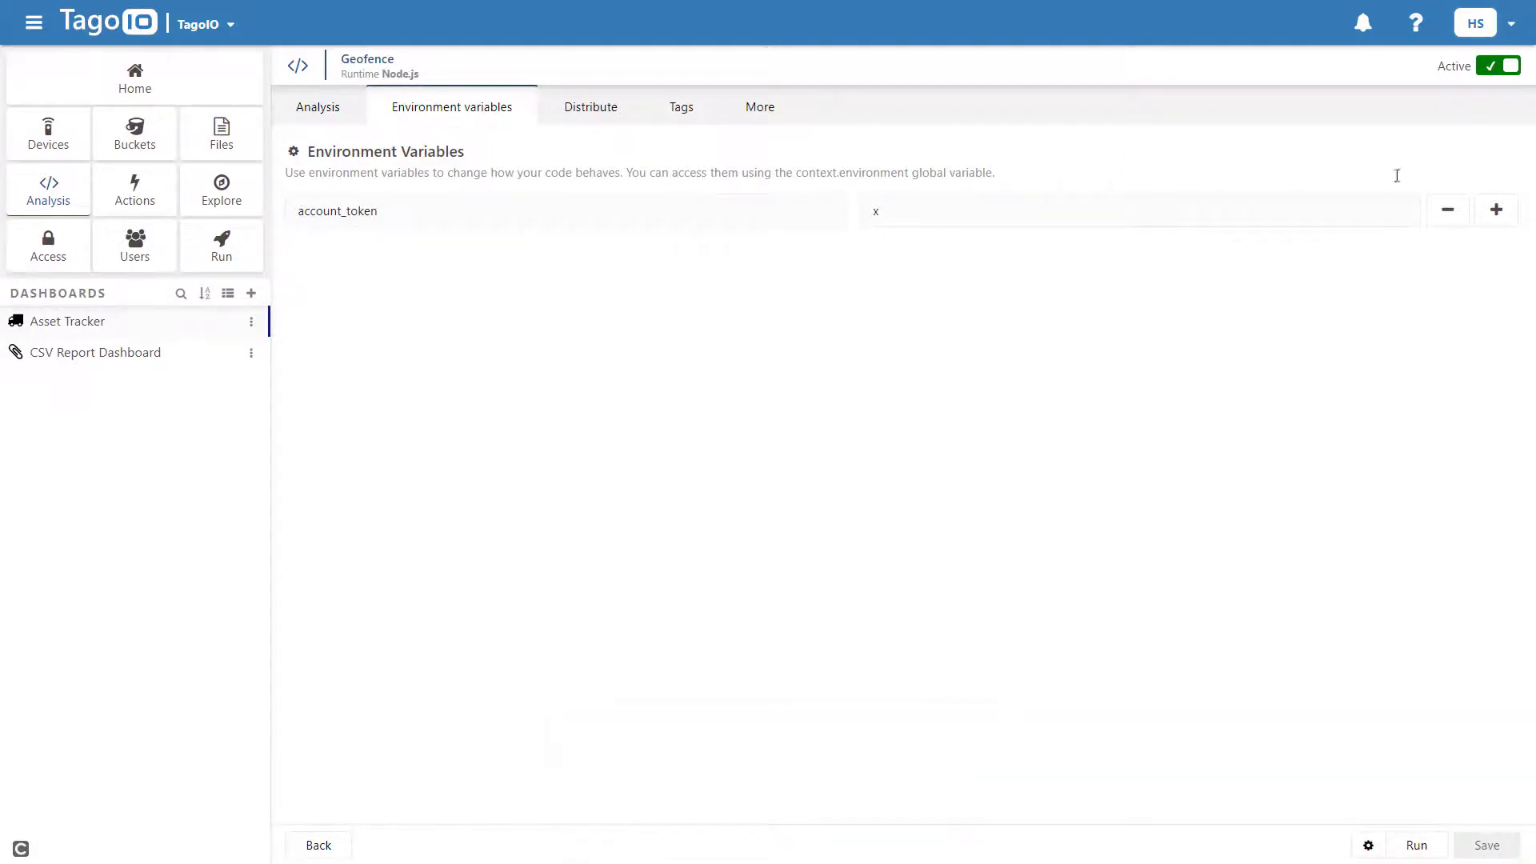
Copy the account's access token from the profile settings
left_click(1513, 22)
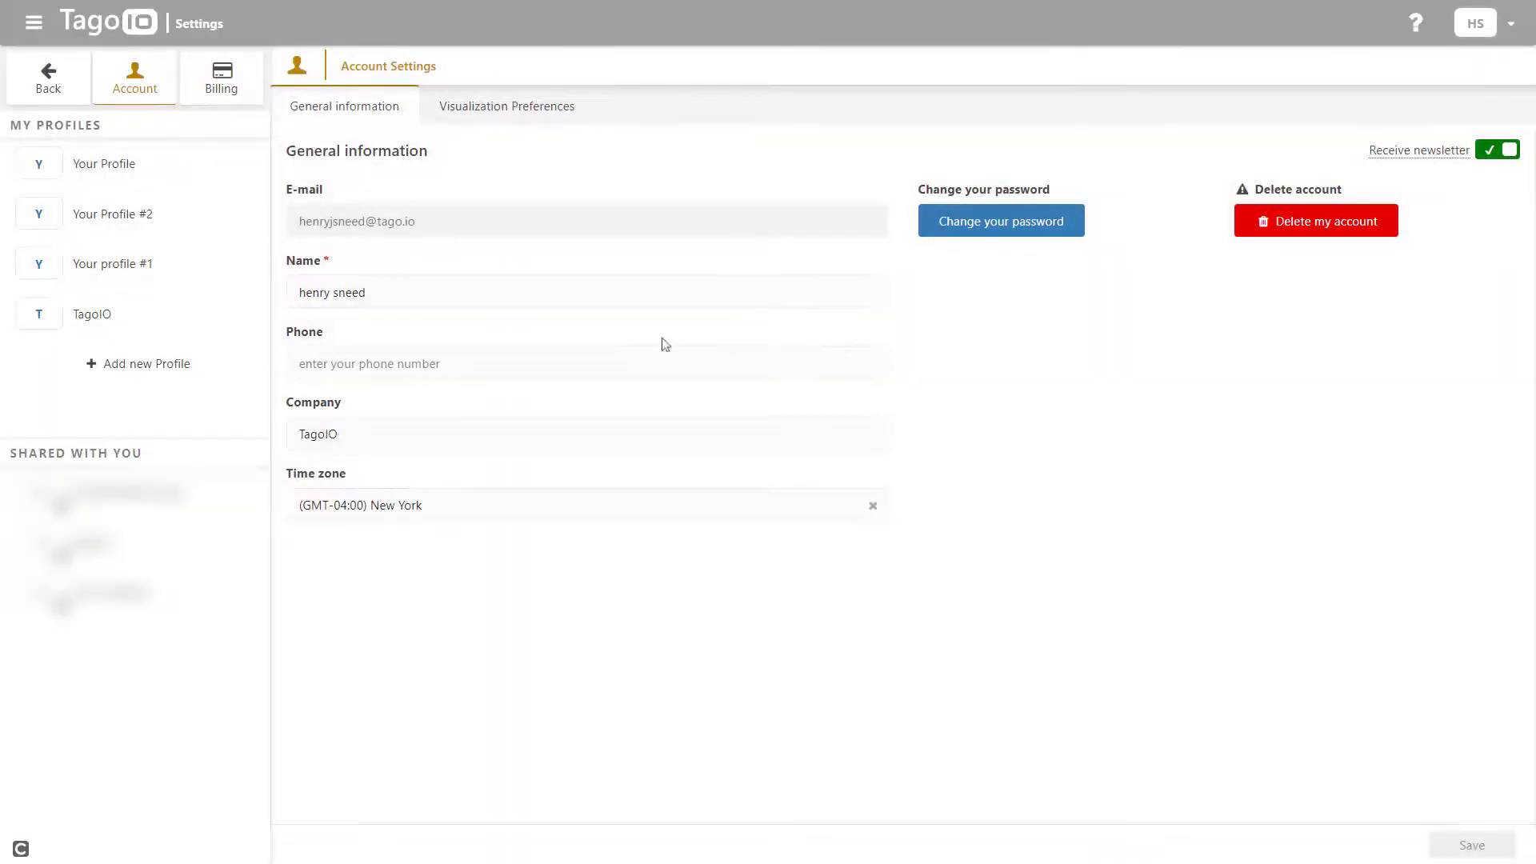
left_click(195, 312)
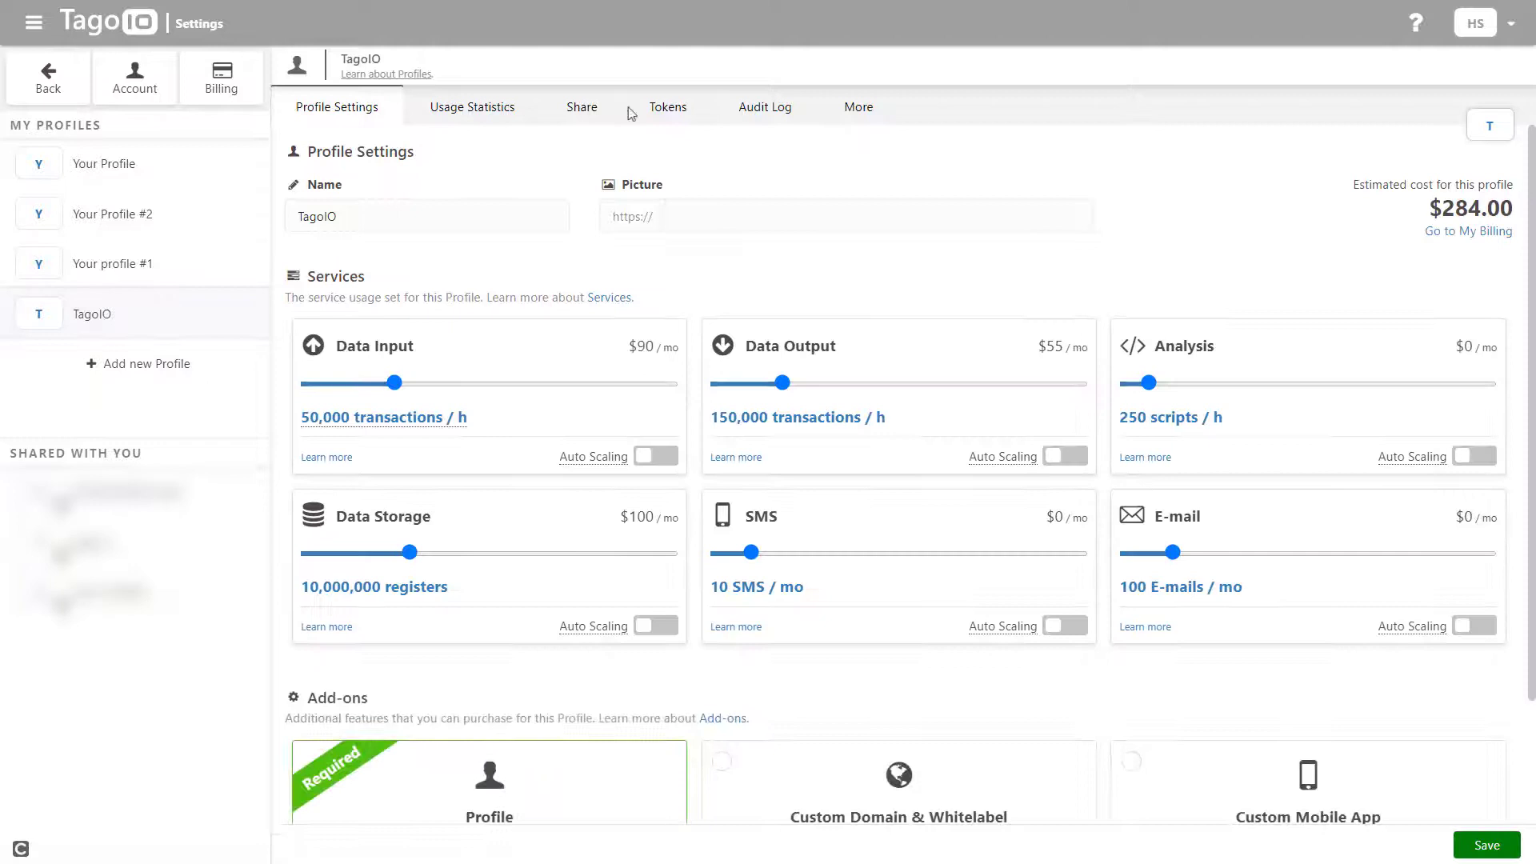
left_click(634, 110)
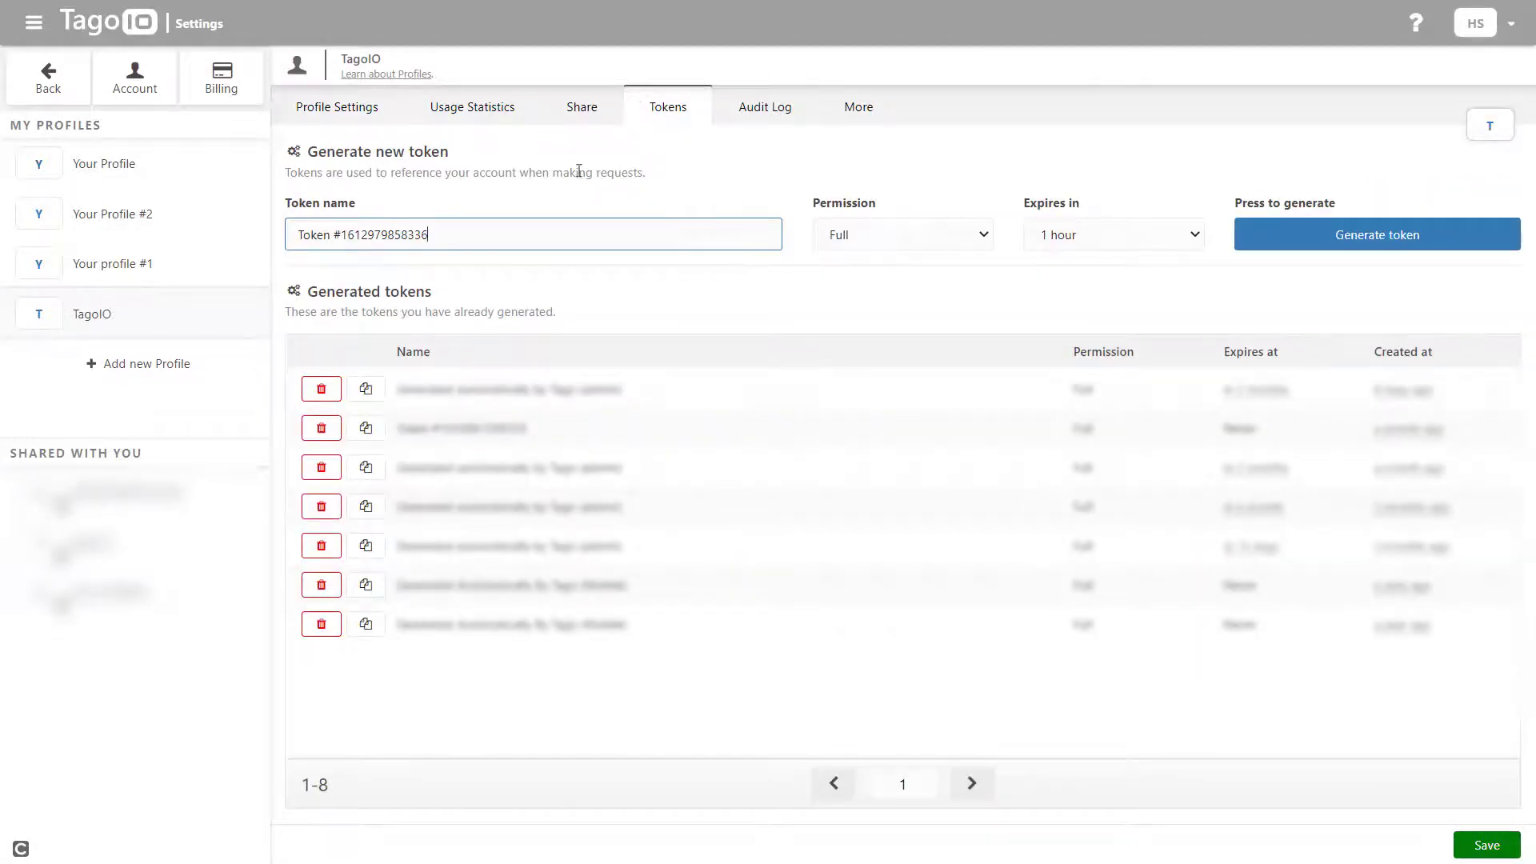
left_click(378, 392)
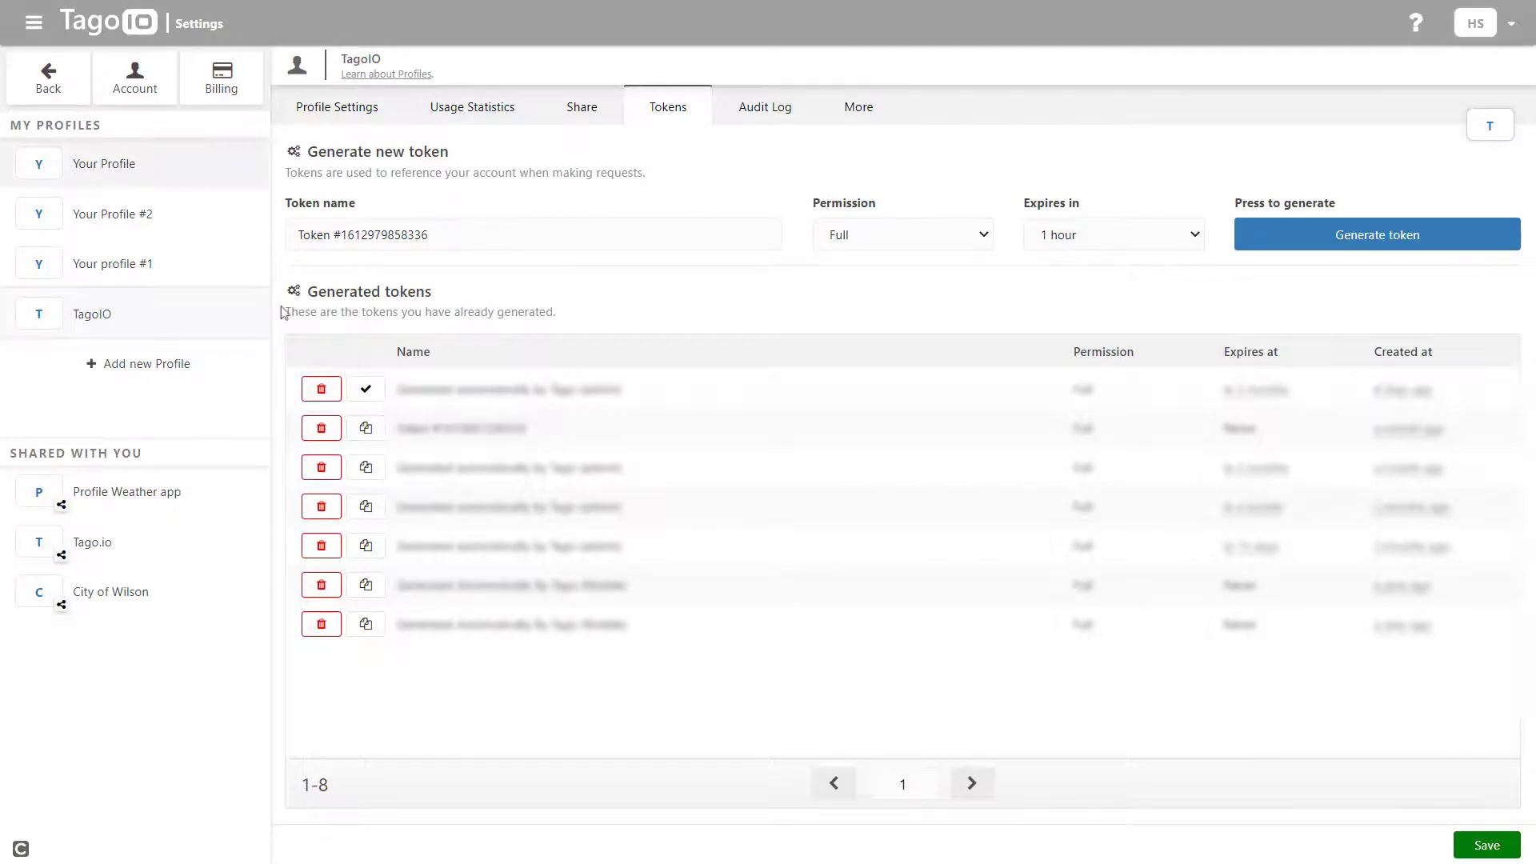
Paste the copied token as the Geofence analysis's account_token value and save
left_click(32, 91)
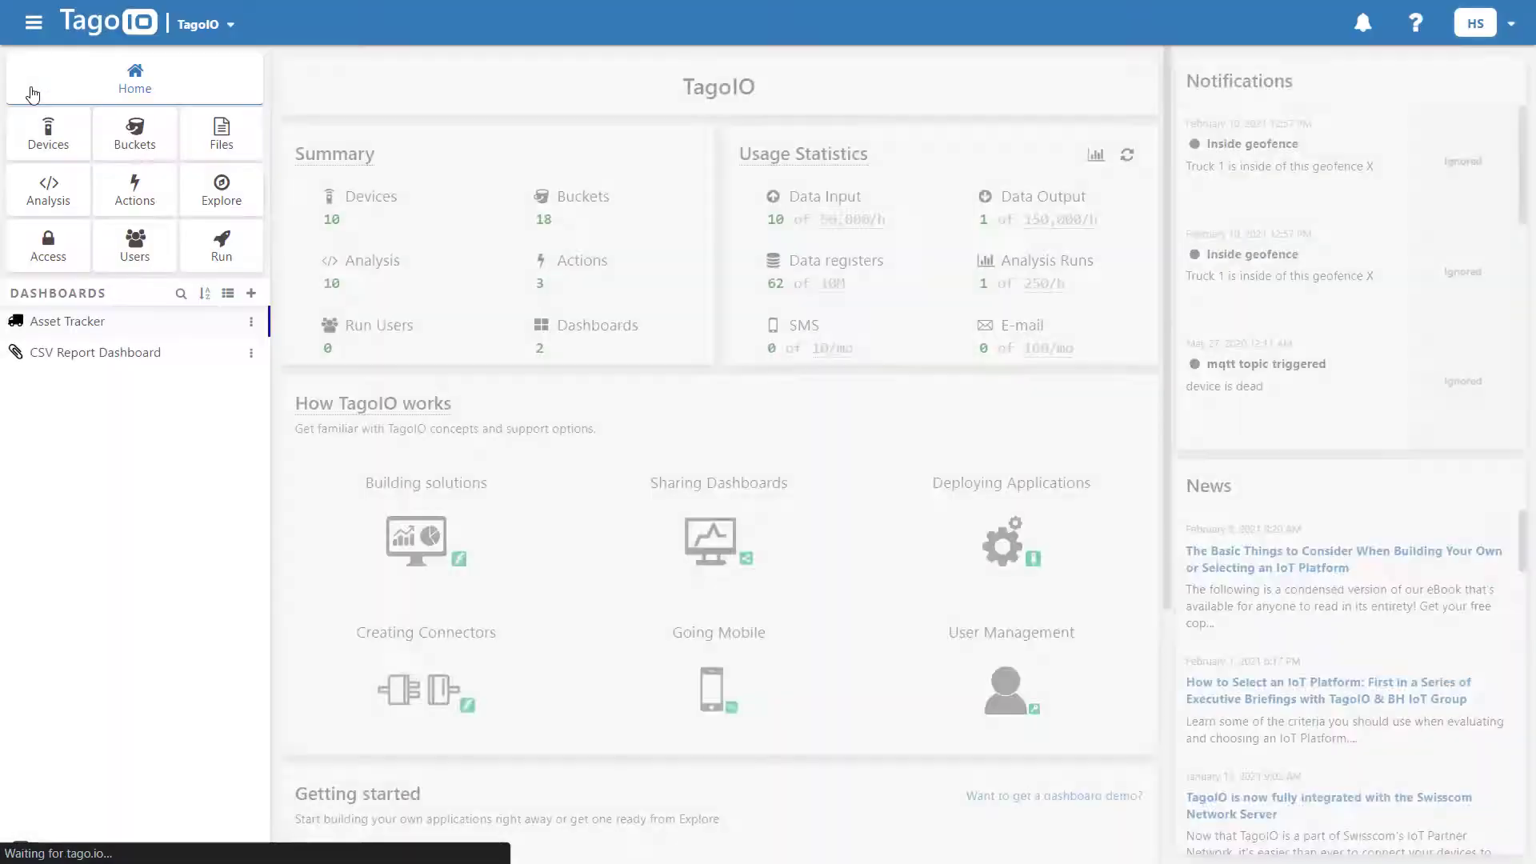
left_click(73, 180)
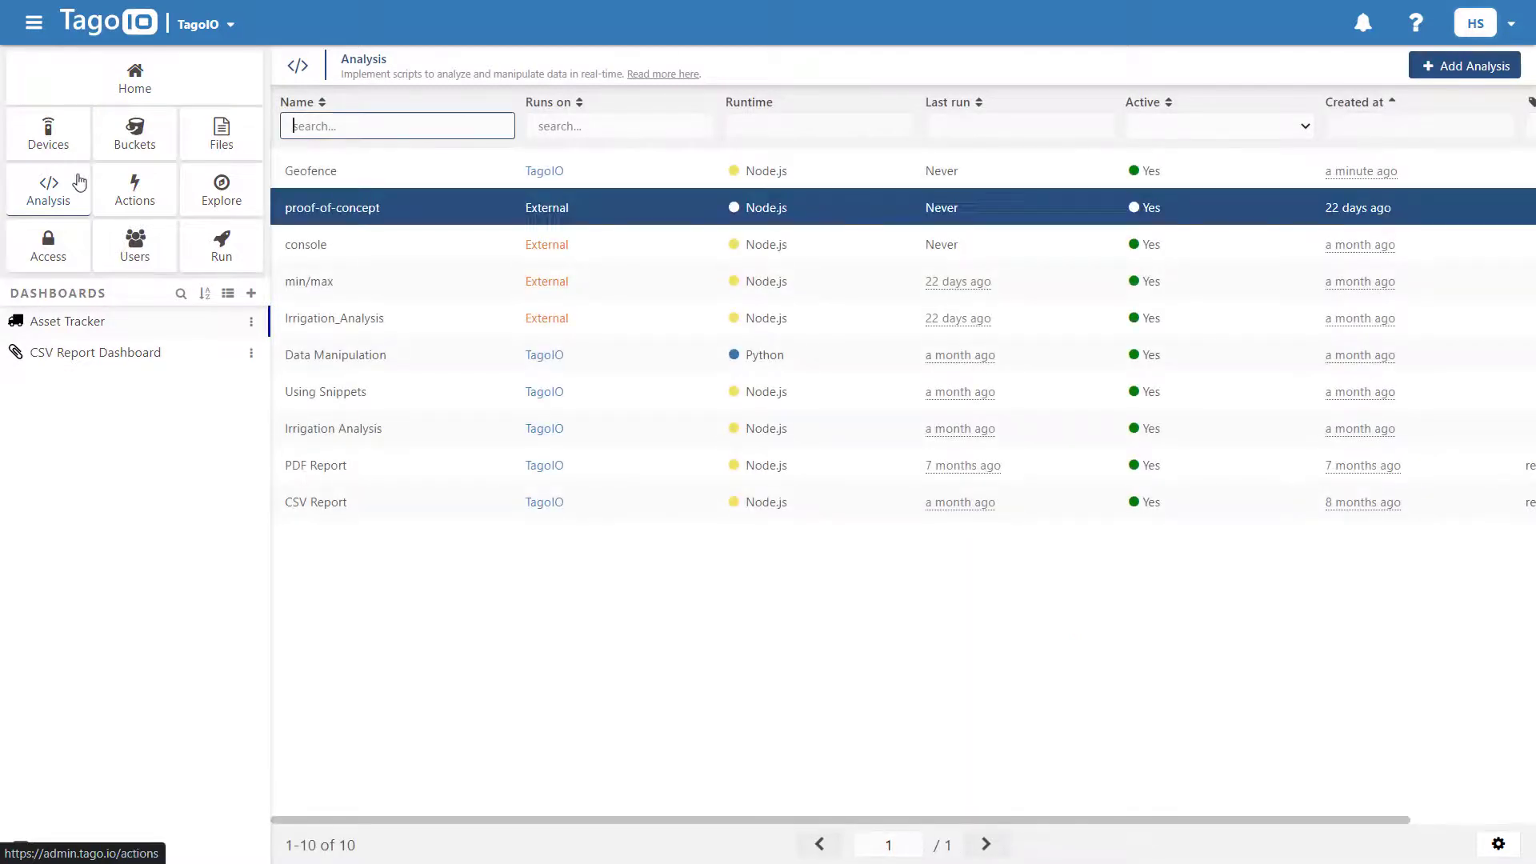
left_click(418, 168)
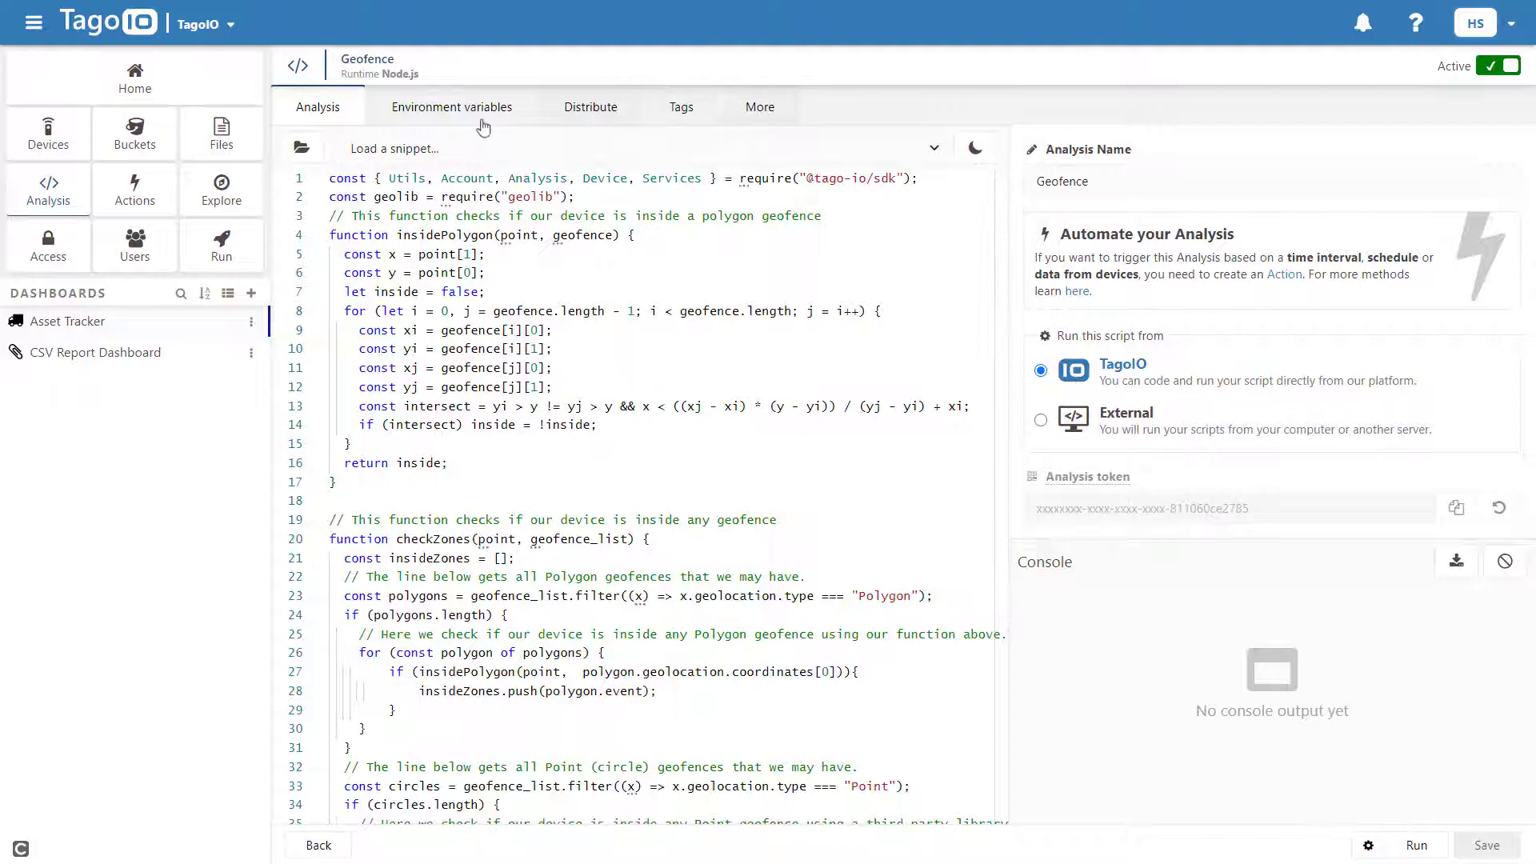
left_click(513, 112)
left_click(971, 216)
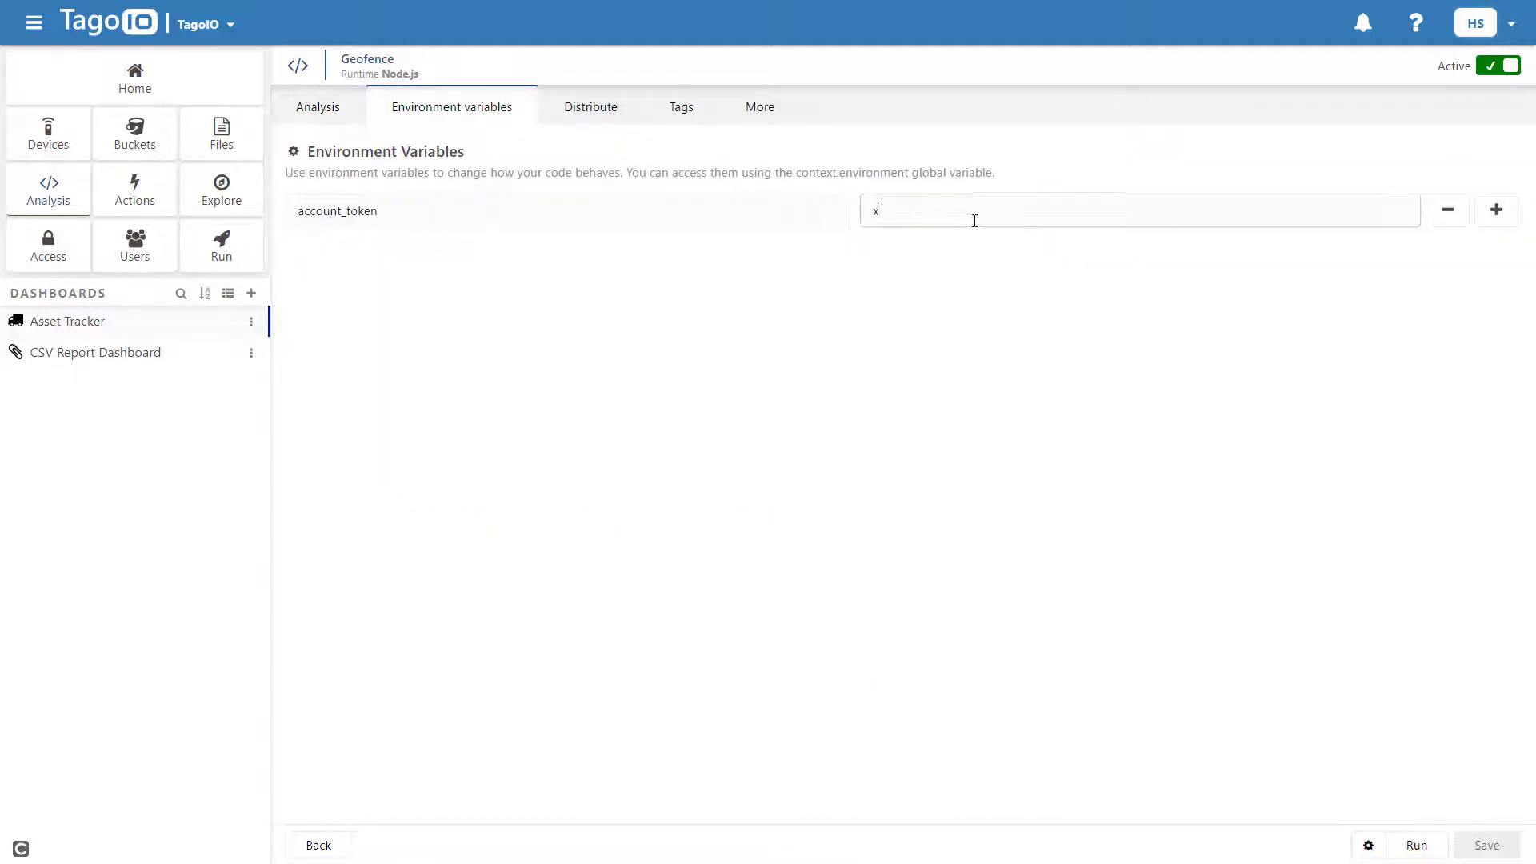
key("BackSpace")
key("ctrl+v")
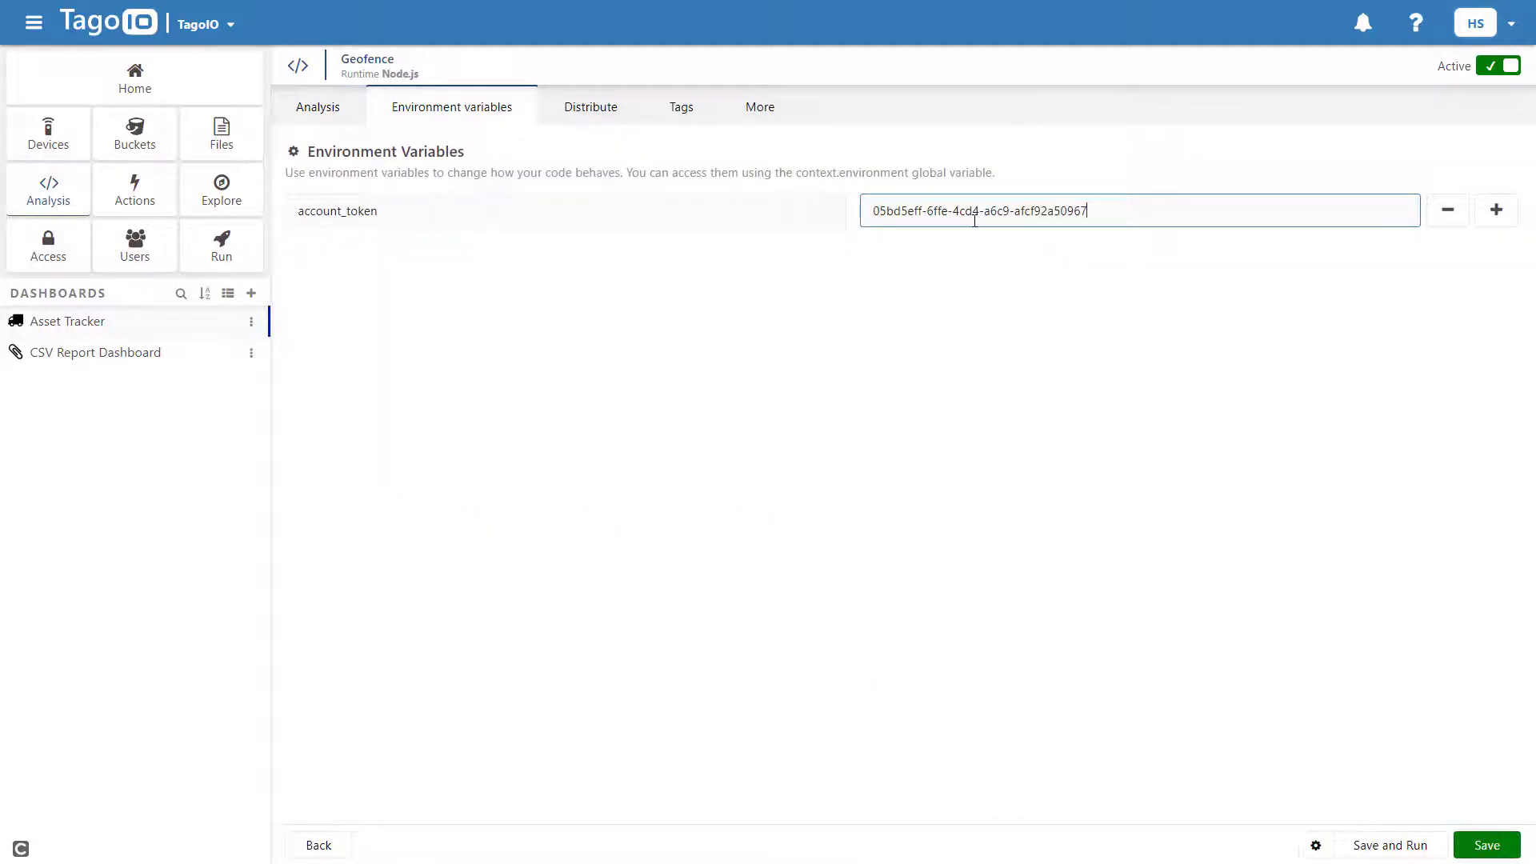
left_click(1498, 850)
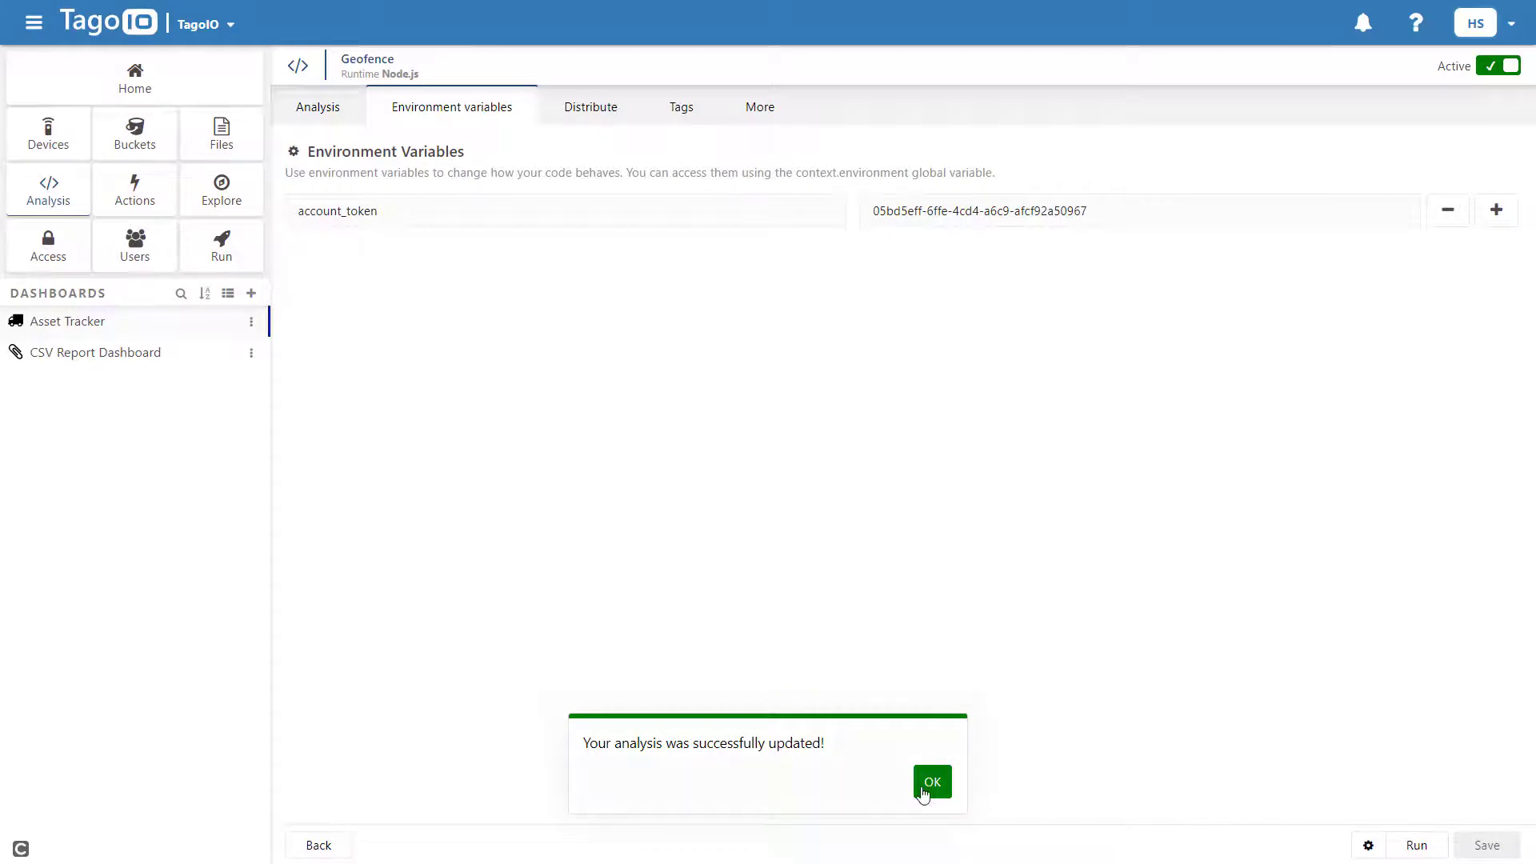
left_click(930, 784)
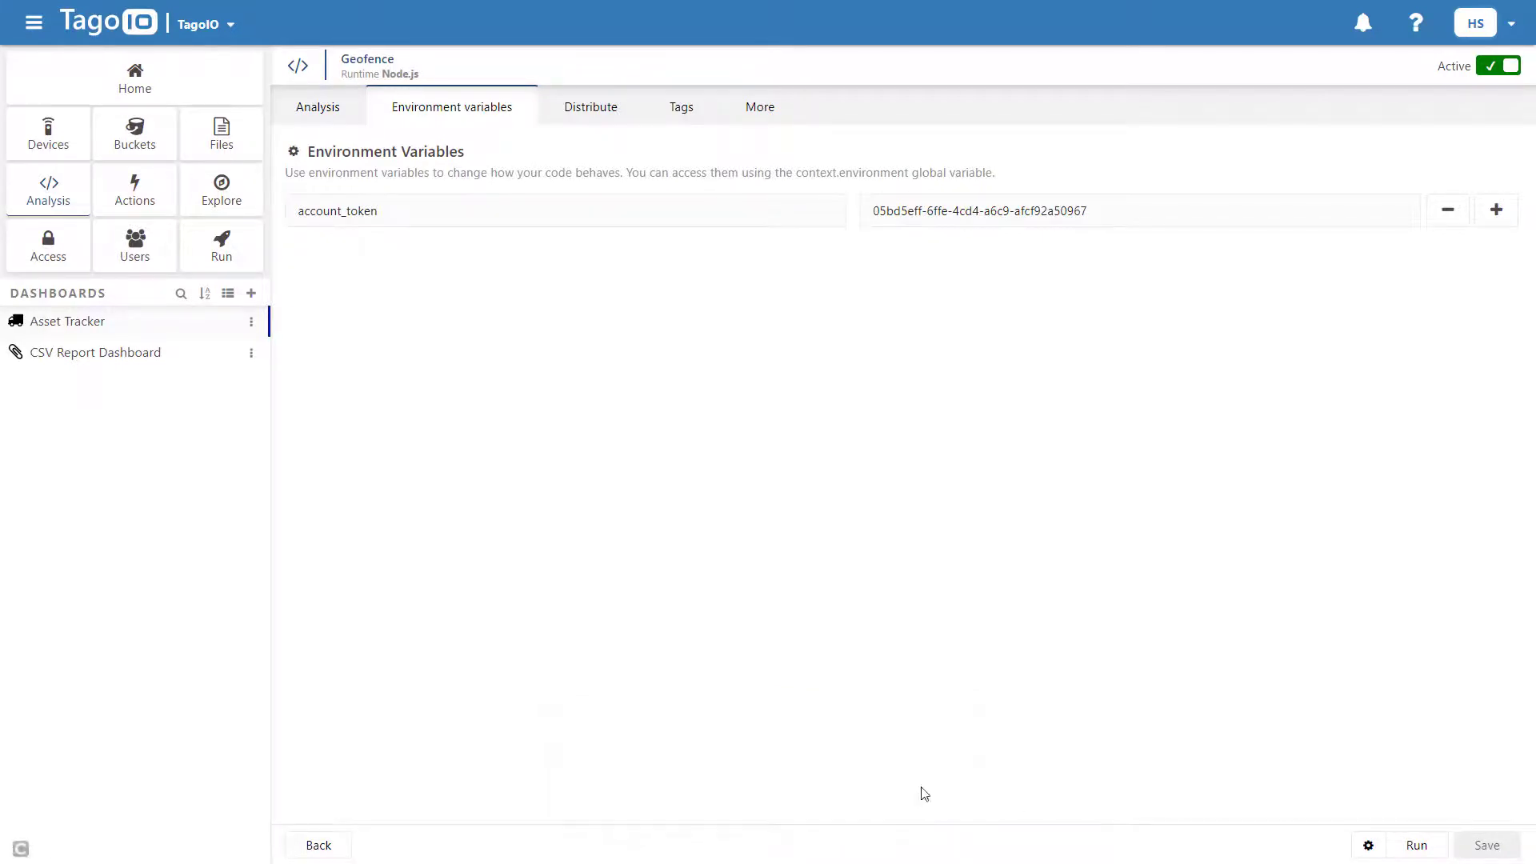
Create a 'Geofence Alert' action of type Run Analysis using the Geofence analysis
left_click(122, 209)
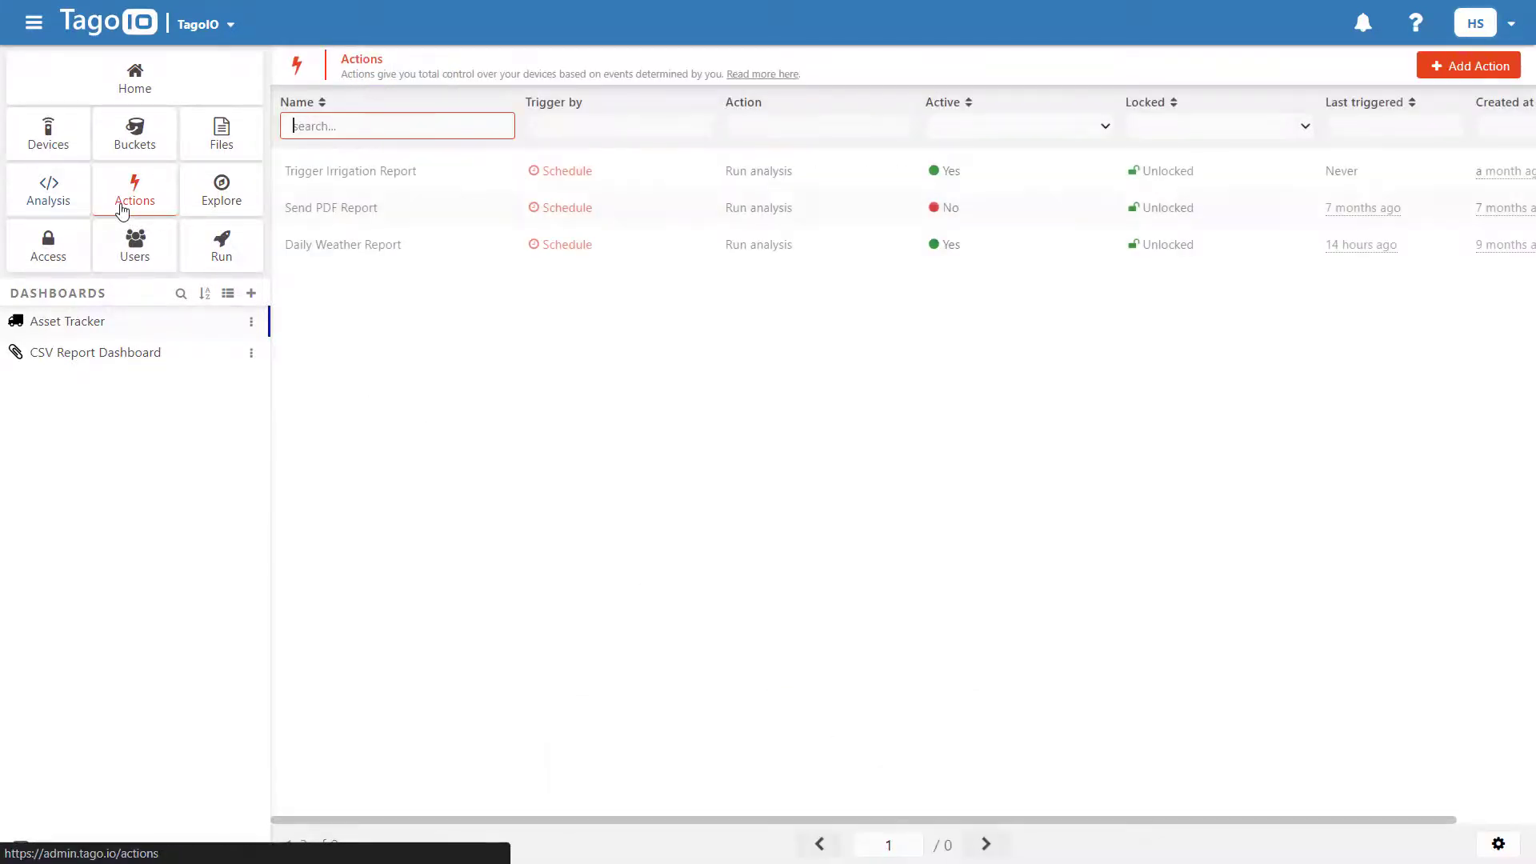
left_click(1421, 78)
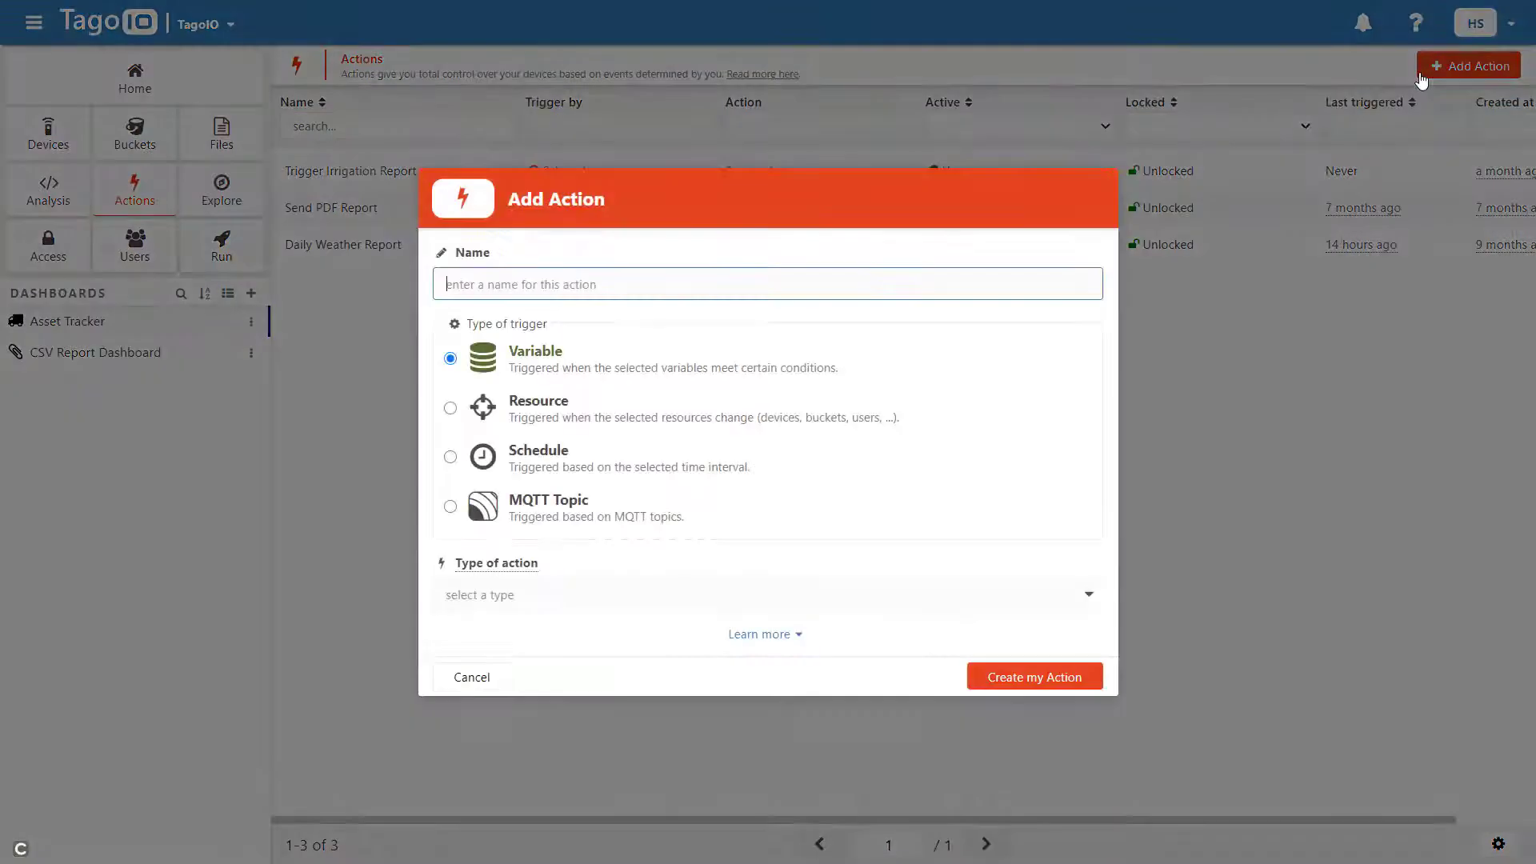
type("Ge")
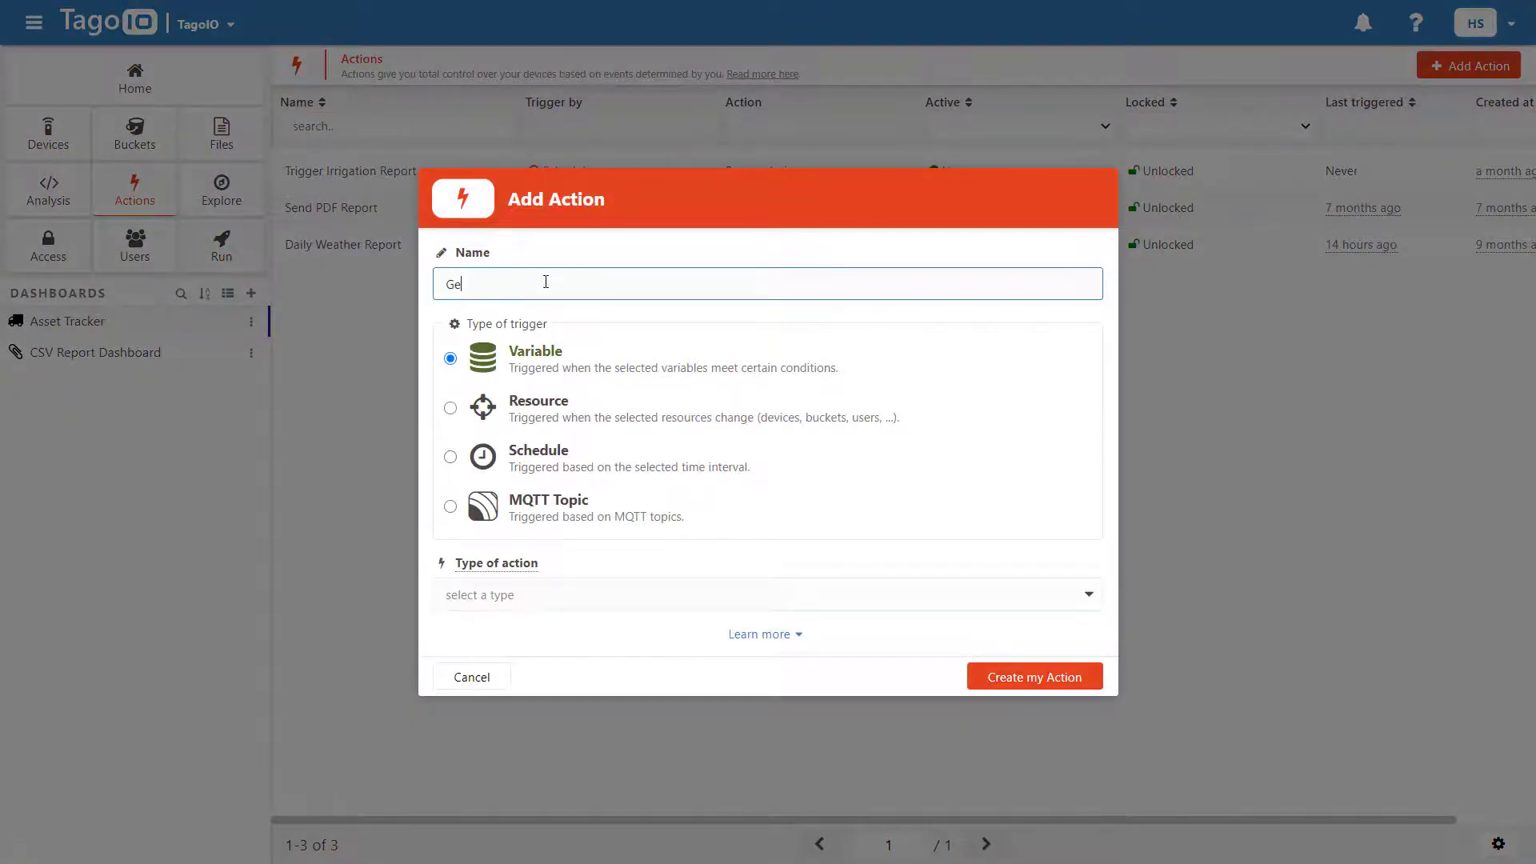
type("ofence Alert")
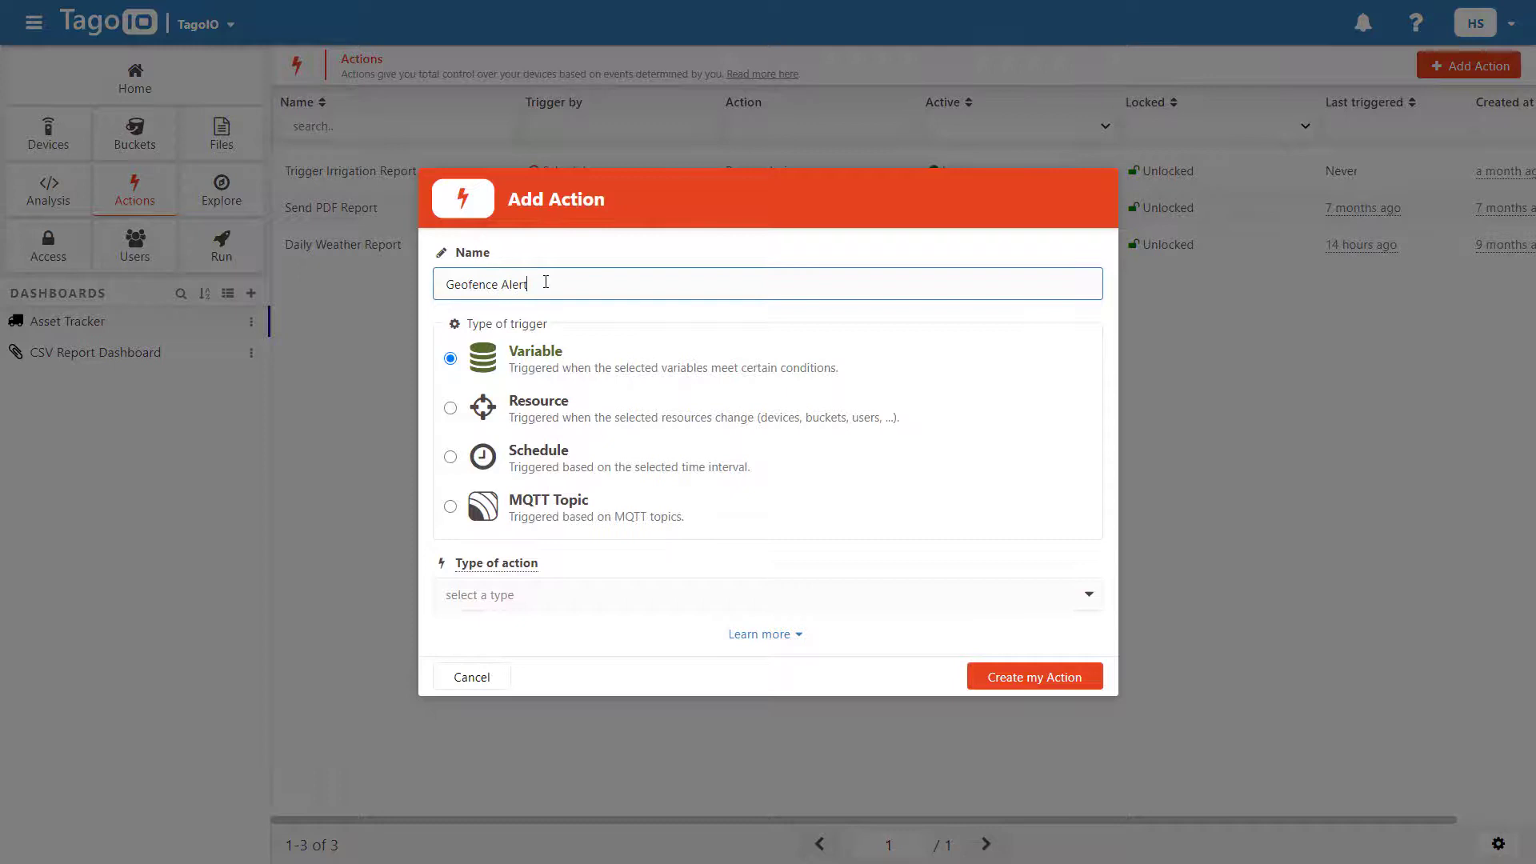
left_click(540, 596)
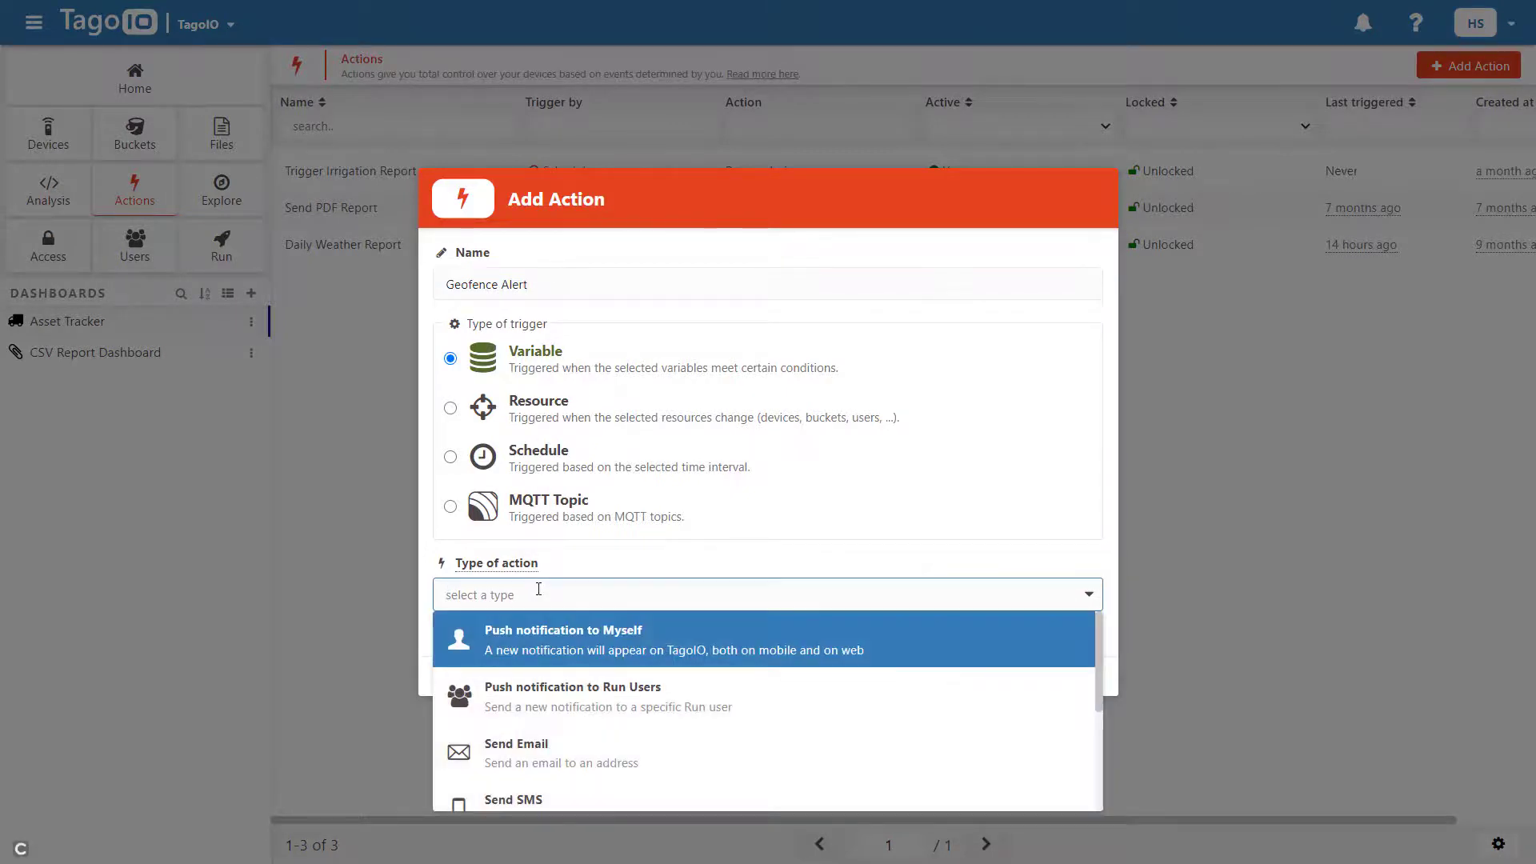
scroll(571, 760, "down", 3)
left_click(548, 691)
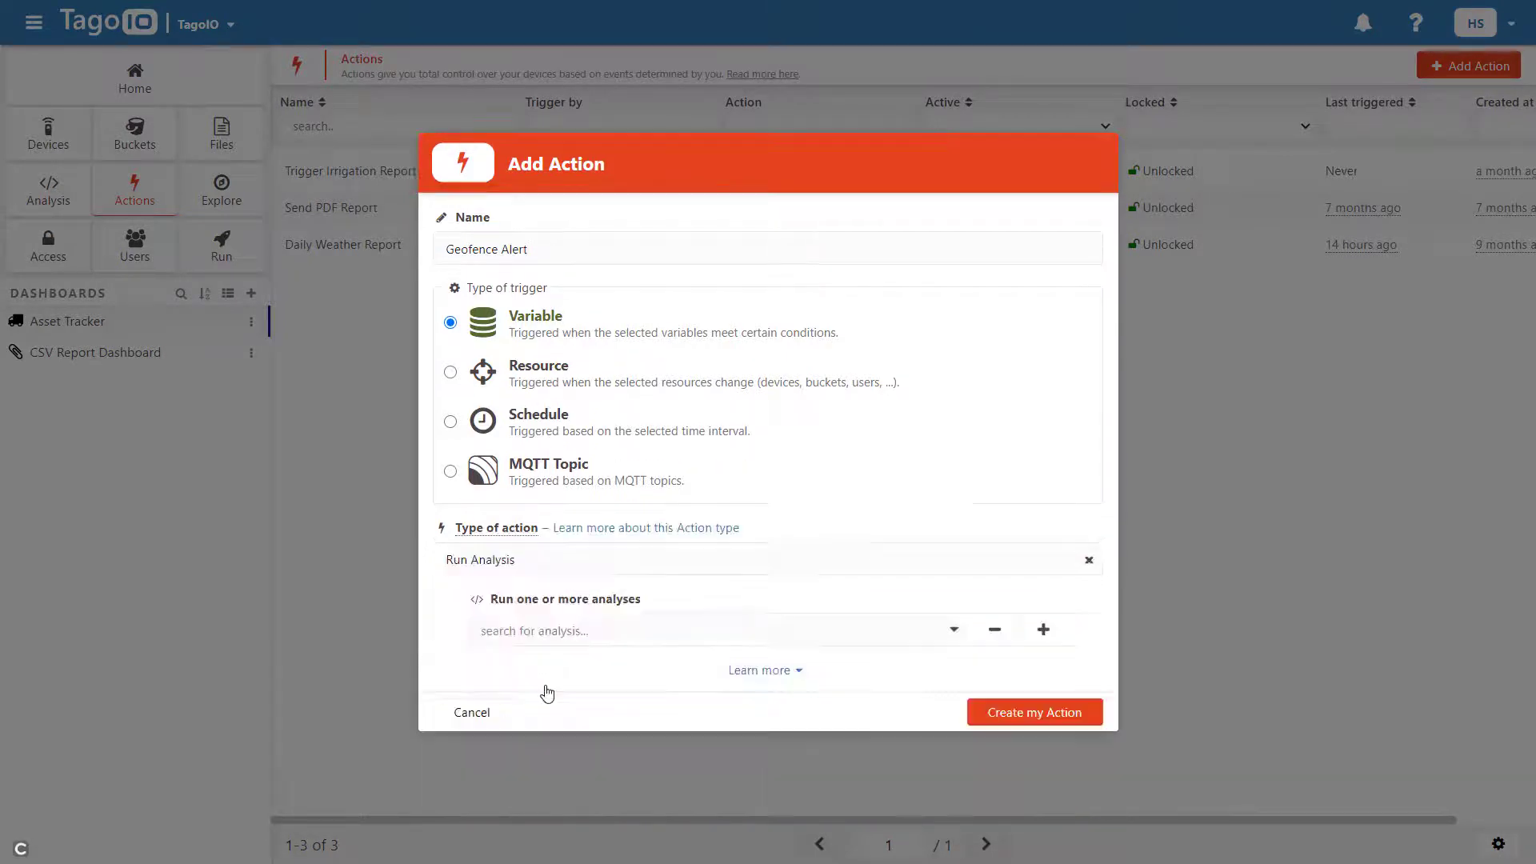
left_click(547, 633)
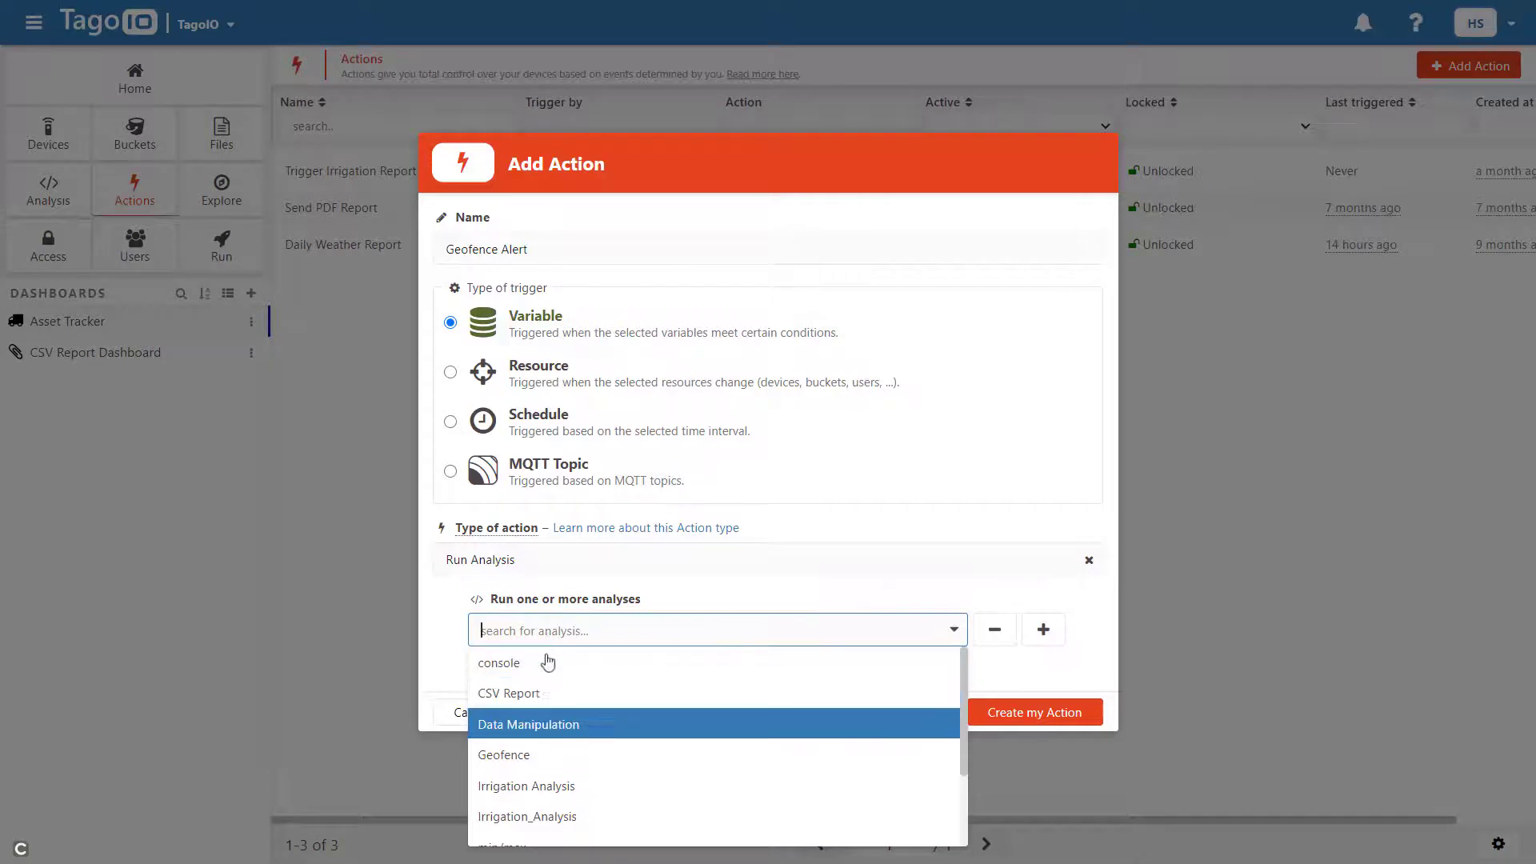
left_click(552, 753)
left_click(987, 712)
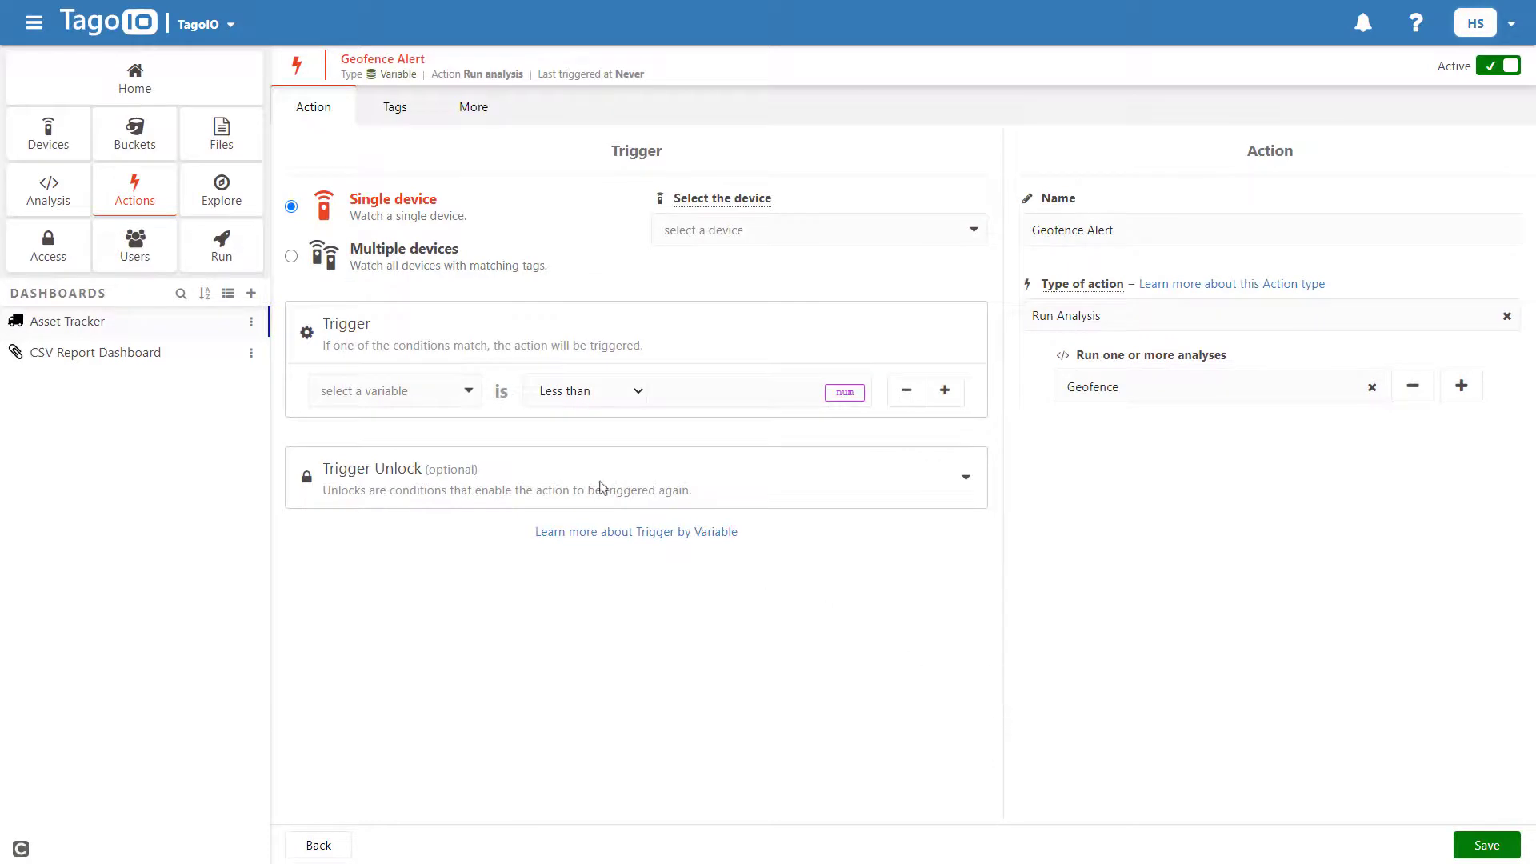
Set the trigger to GlobalSat's location variable with condition Anything, and save
left_click(456, 402)
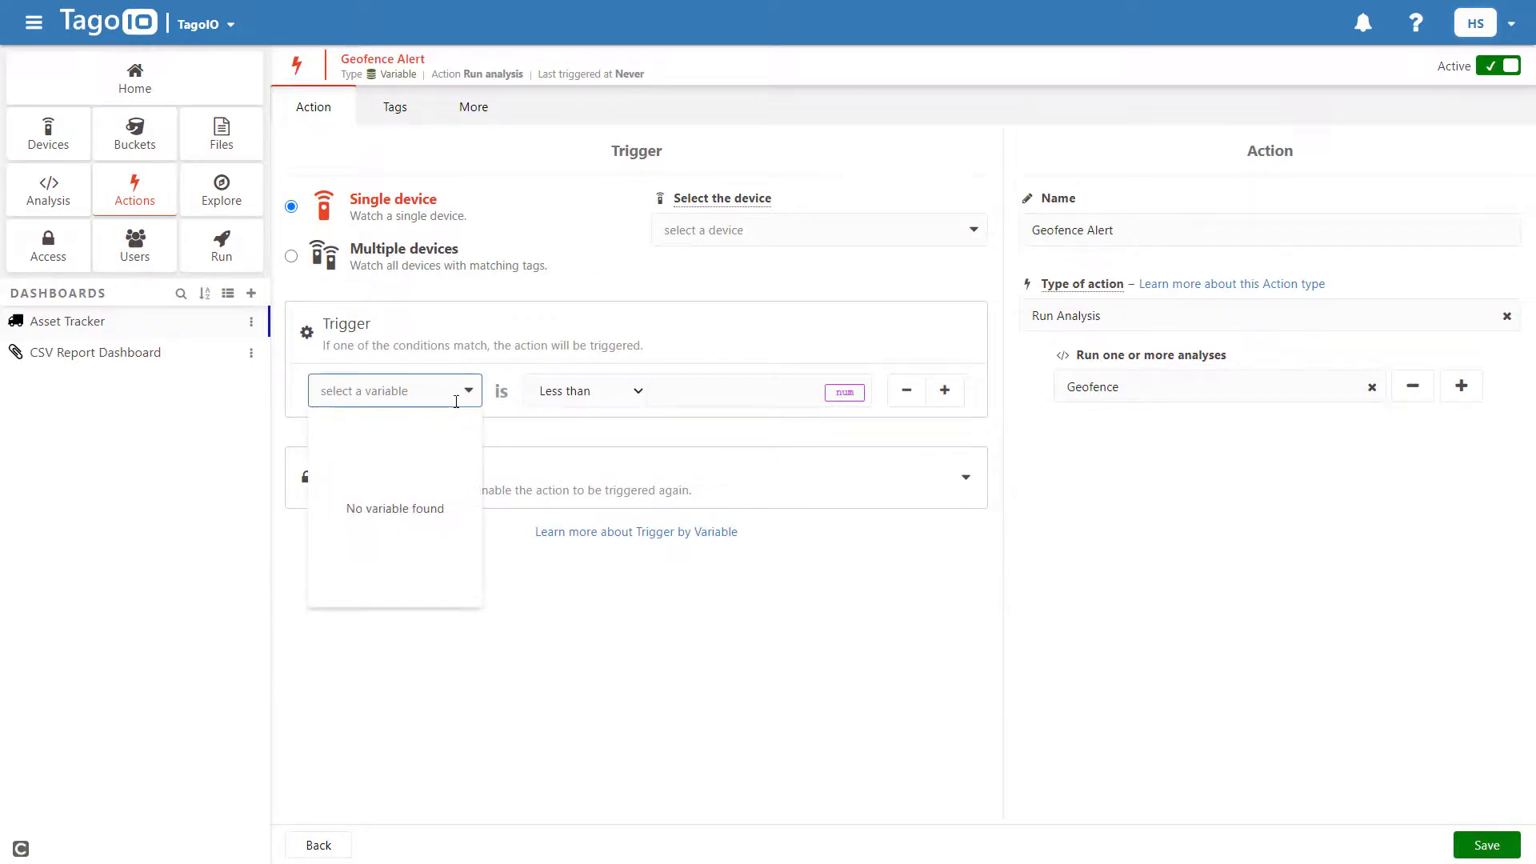
left_click(782, 230)
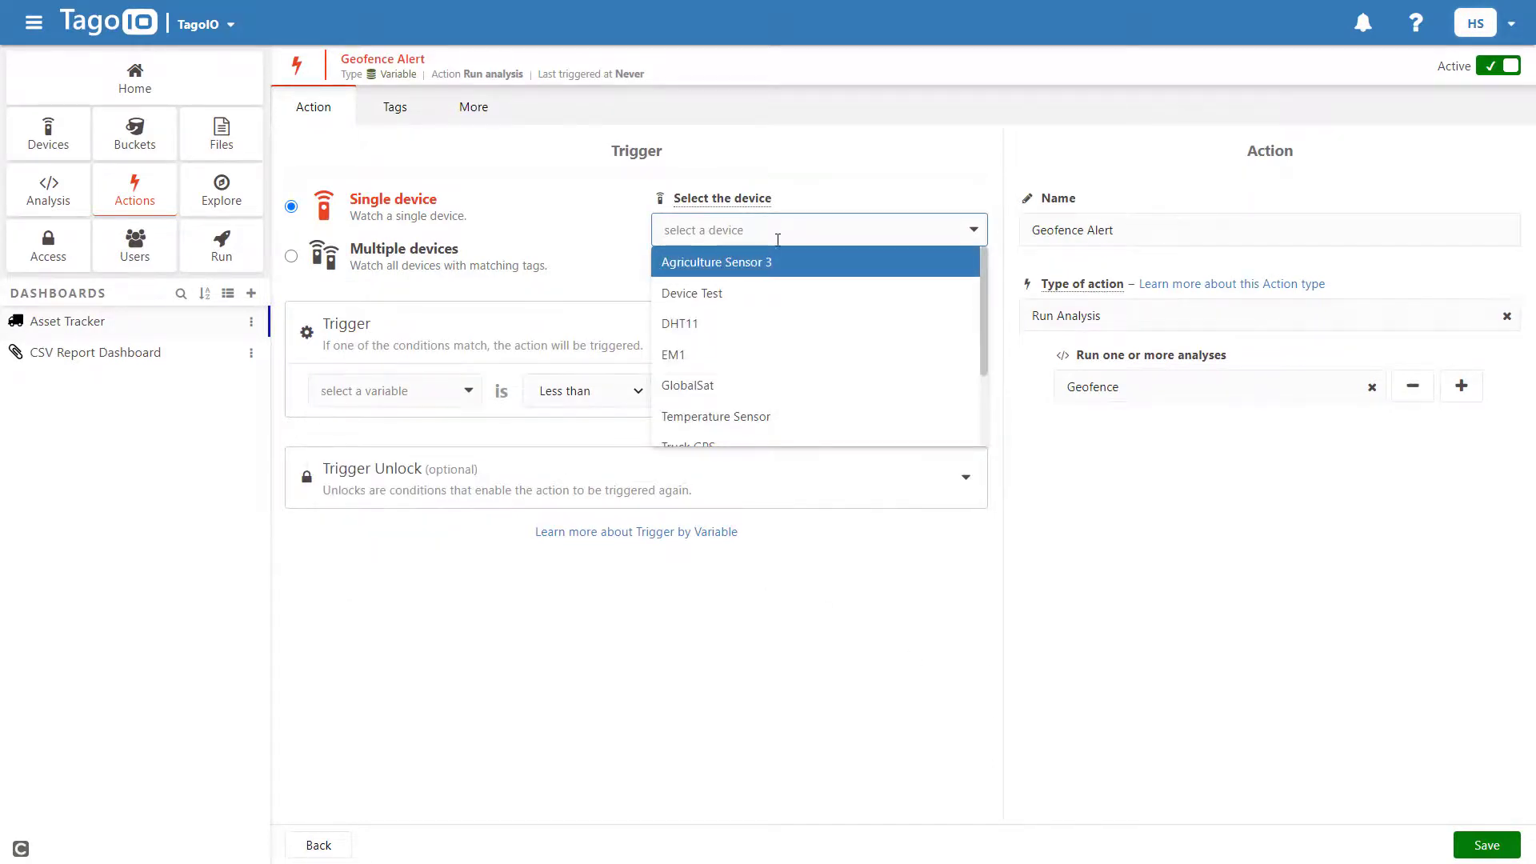
left_click(738, 389)
left_click(460, 392)
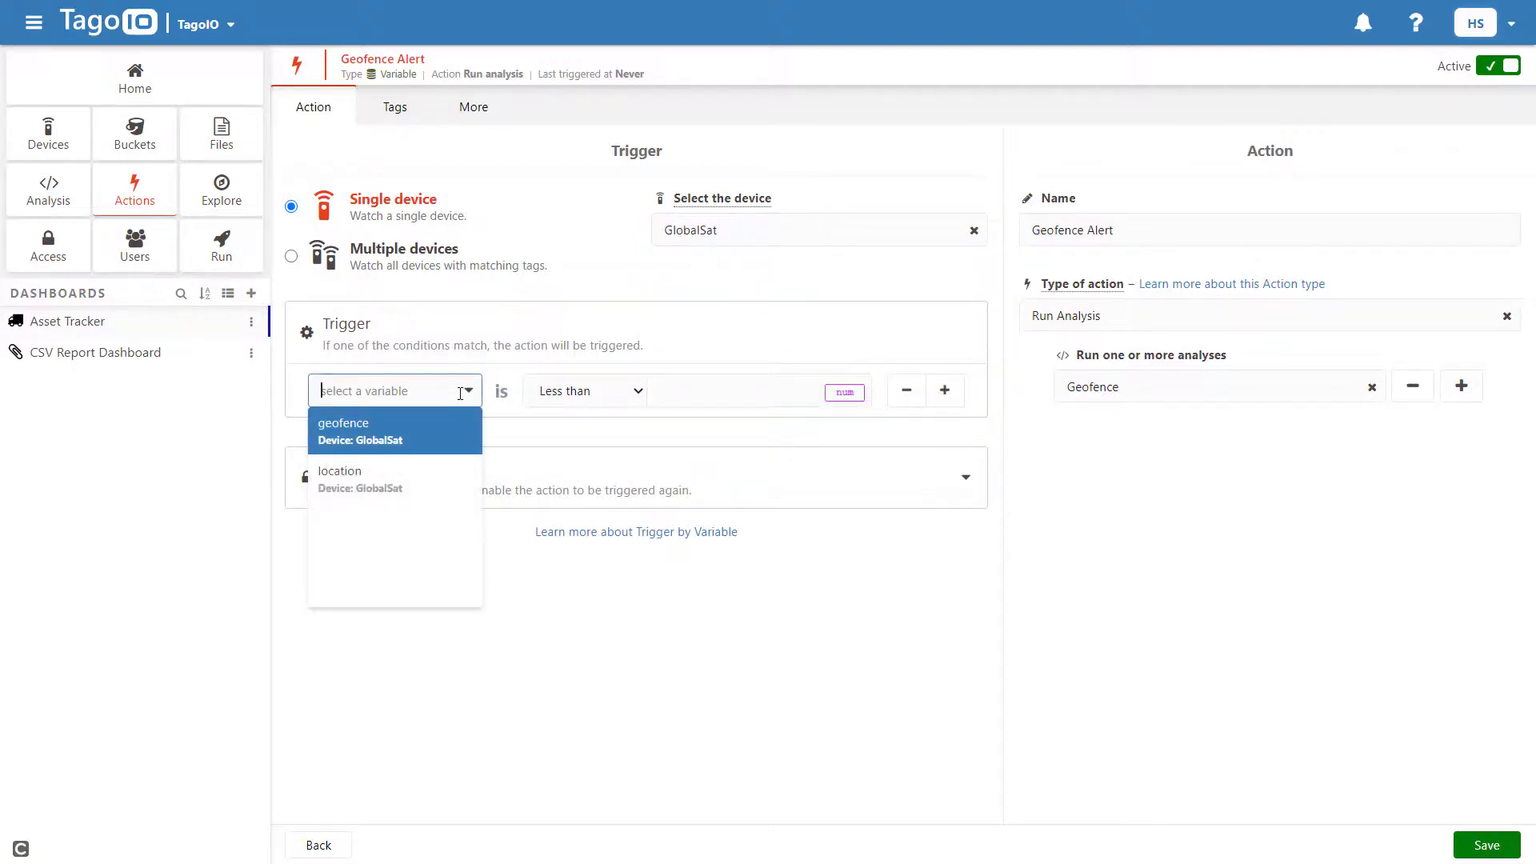
left_click(422, 481)
left_click(629, 392)
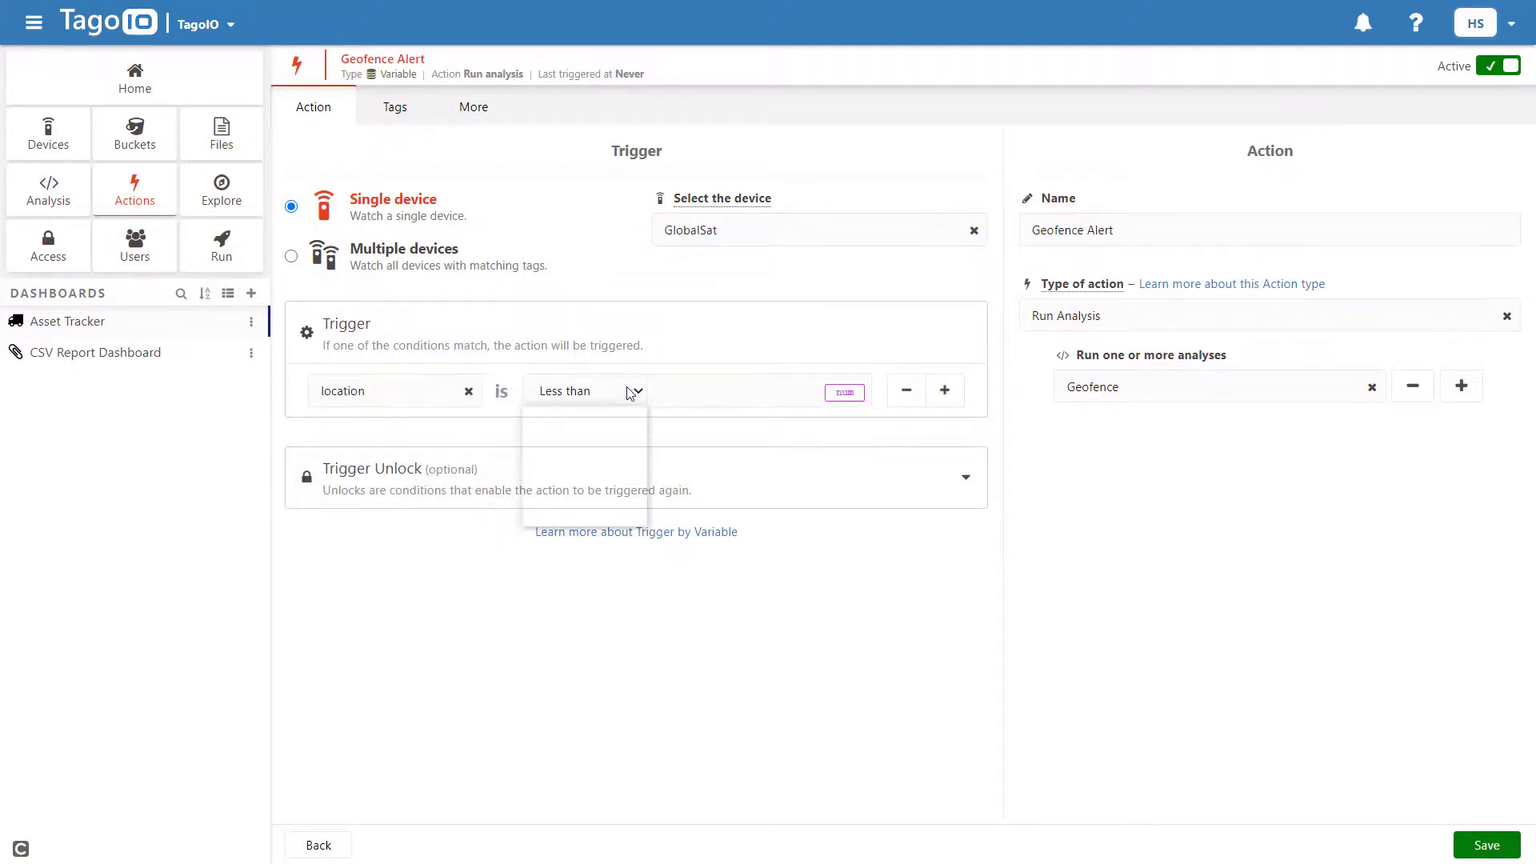
left_click(573, 516)
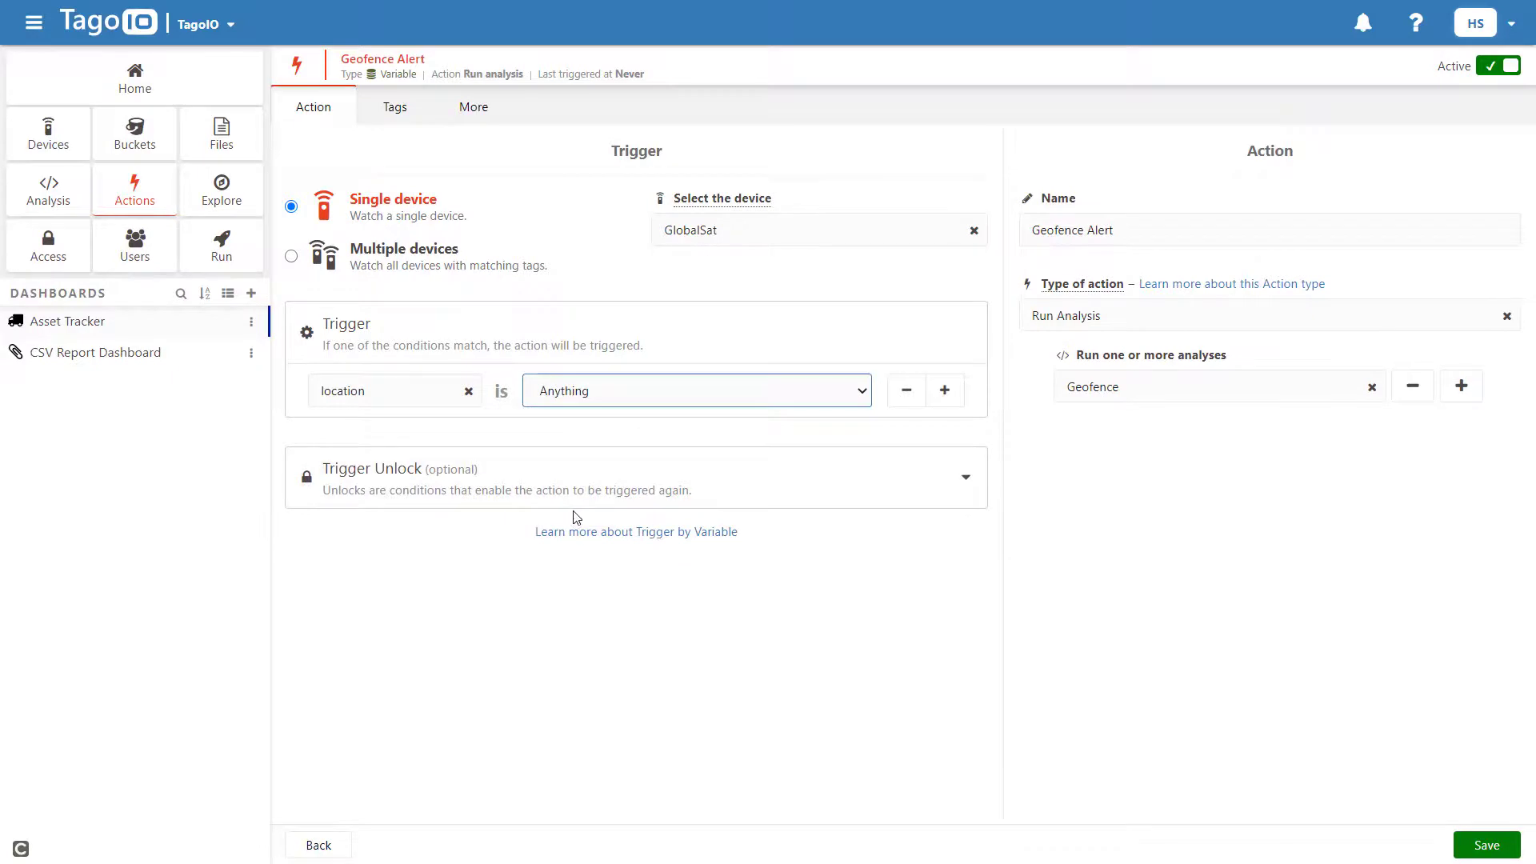
left_click(1477, 847)
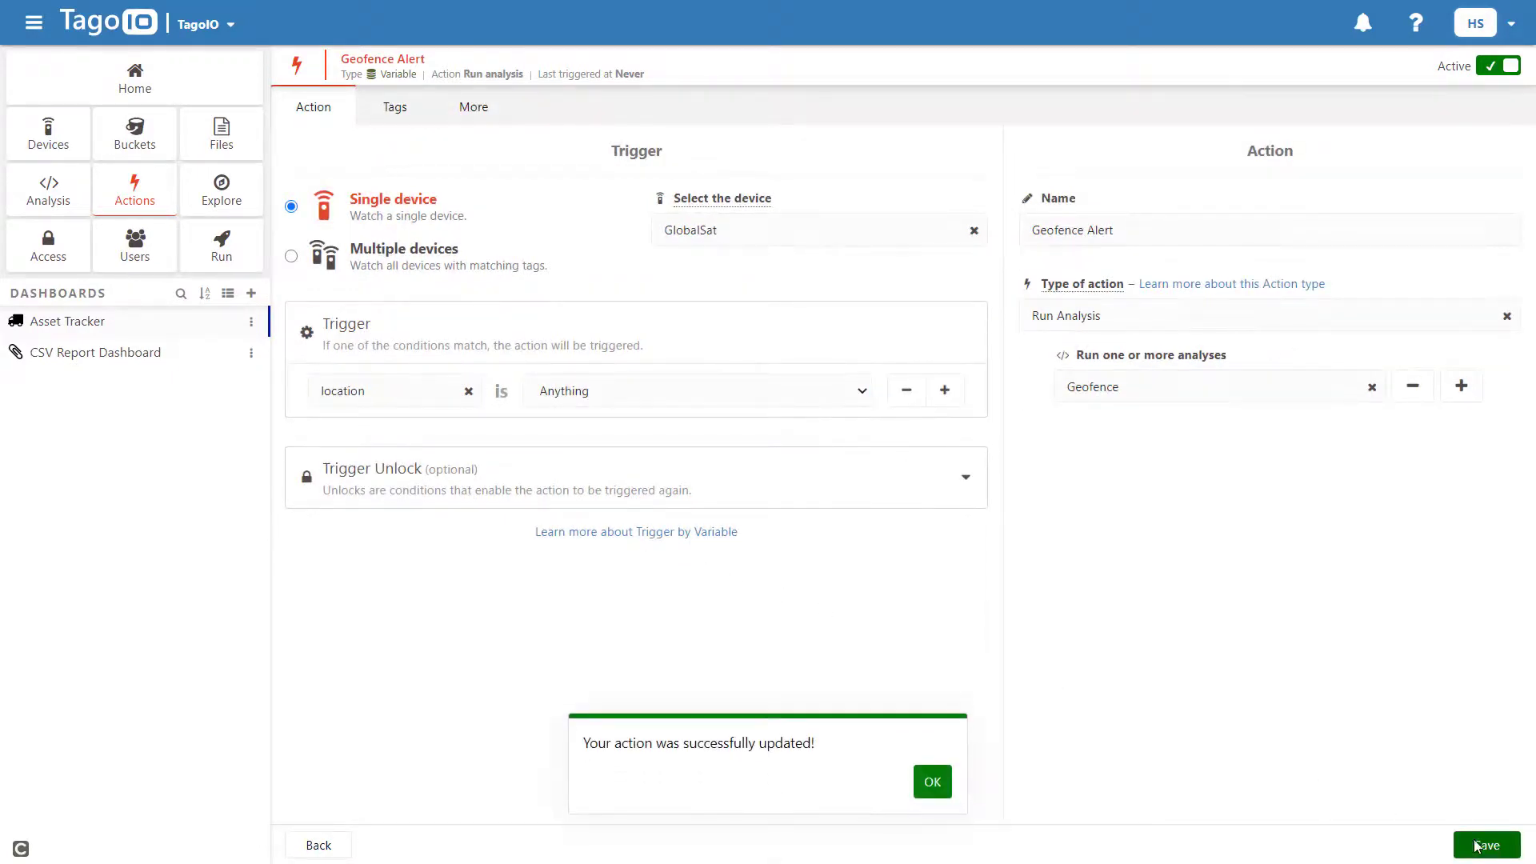
left_click(930, 782)
In GlobalSat's emulator, replace the sample payload with a Truck 1 location payload
left_click(119, 320)
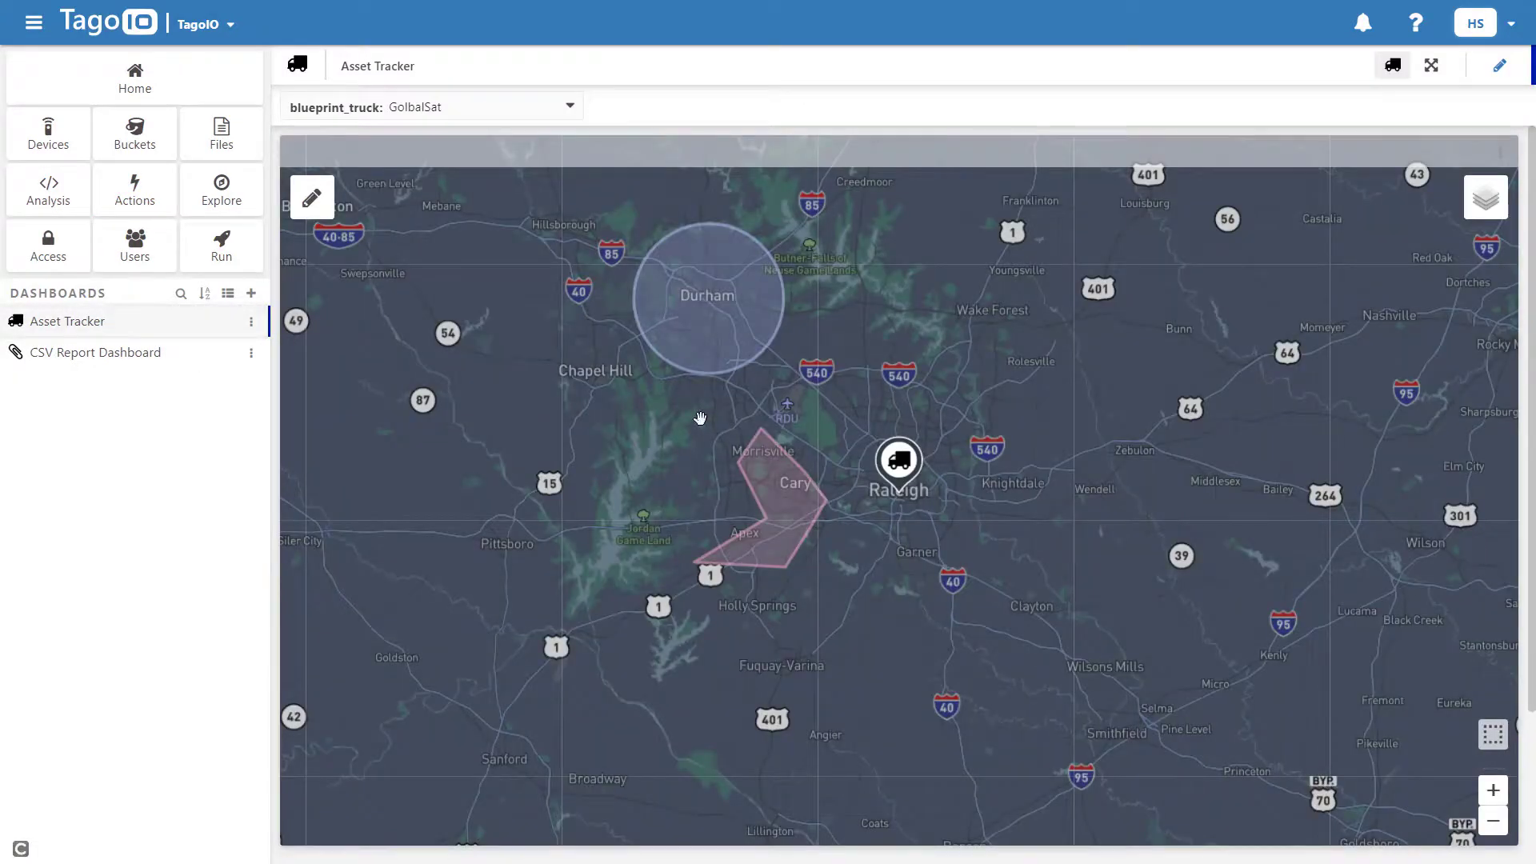
left_click(16, 128)
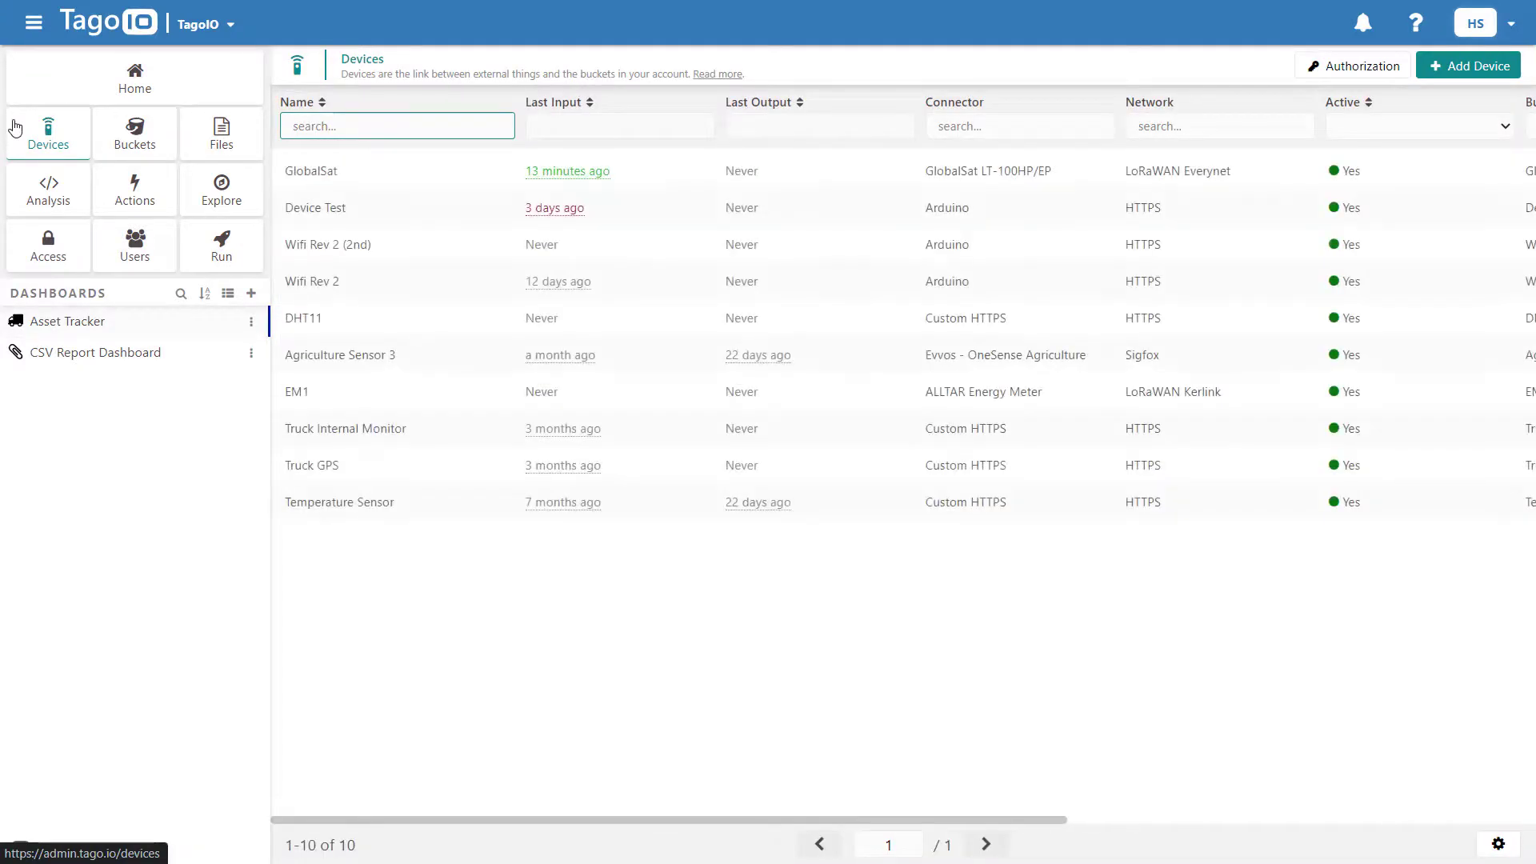
left_click(377, 165)
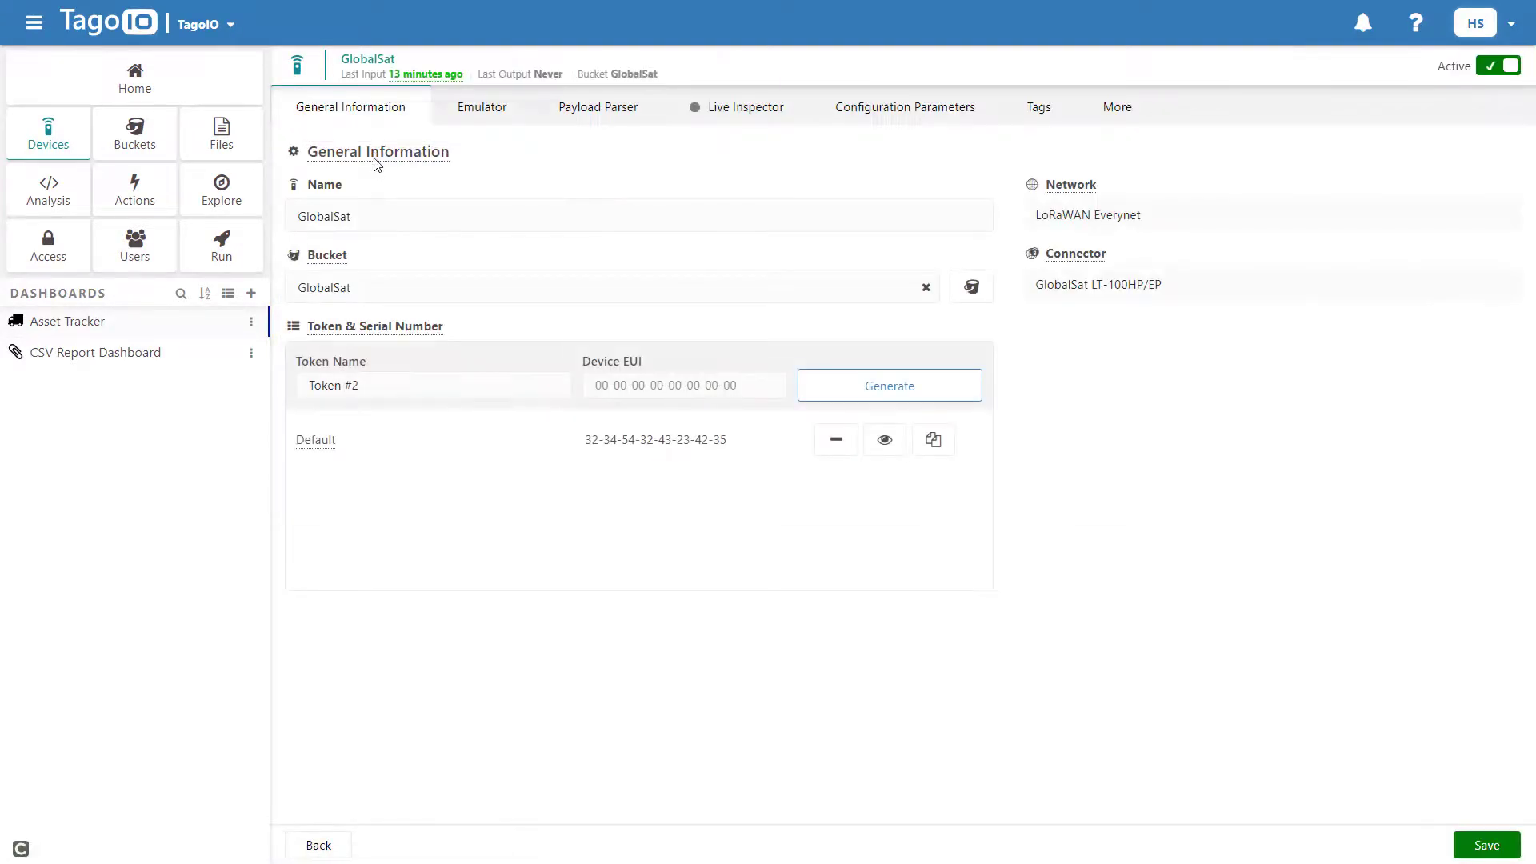
left_click(492, 113)
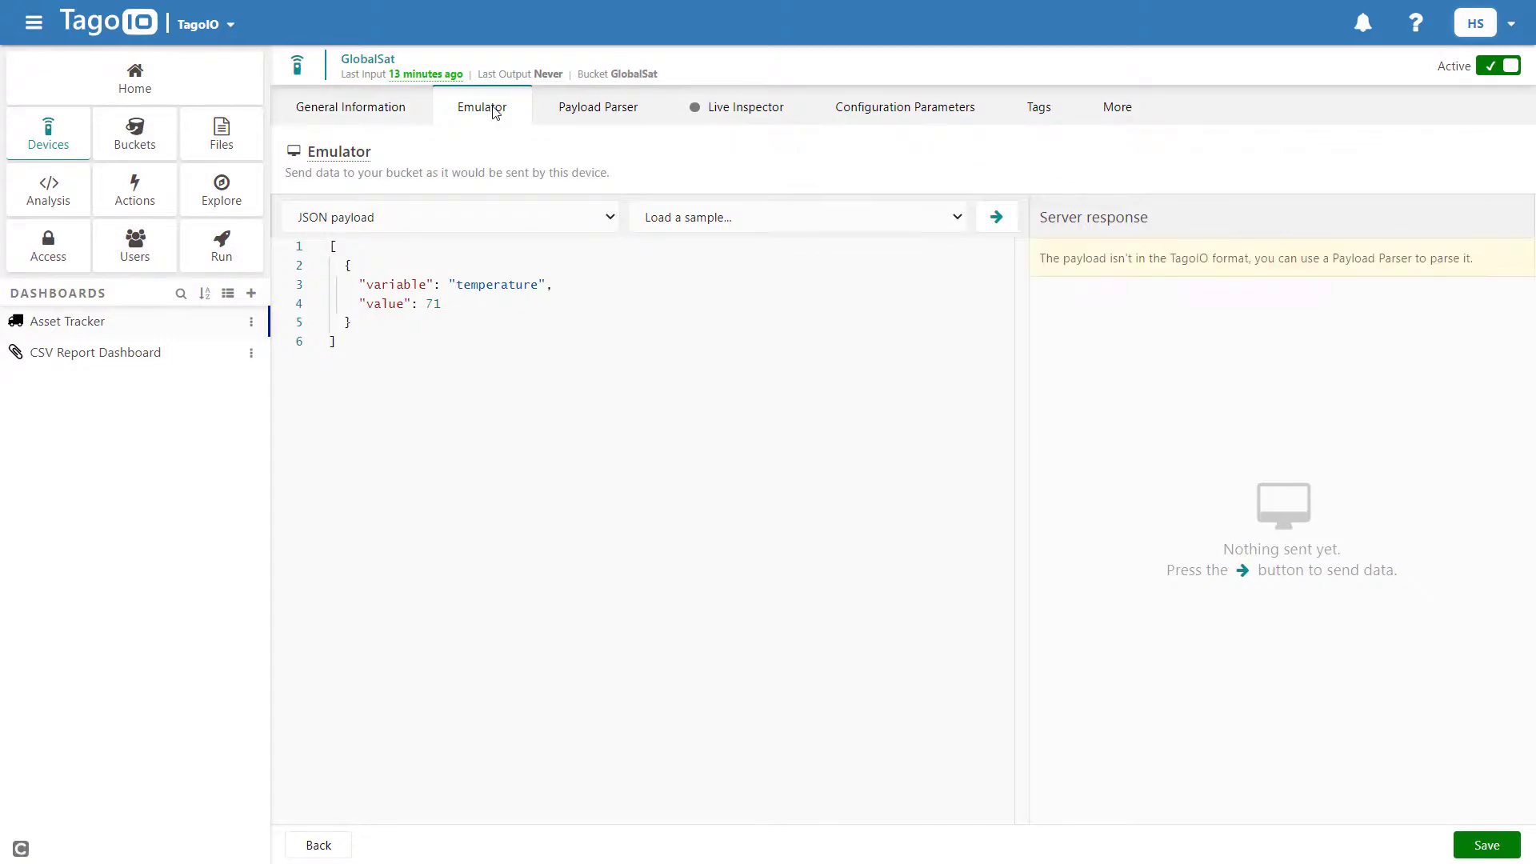
left_click_drag(353, 322, 347, 265)
type("{   \"variable\": \"location\",   \"value\": \"Truck 1\",   \"location\": {     \"lat\": 35.9940,     \"lng\": -78.8986   } }")
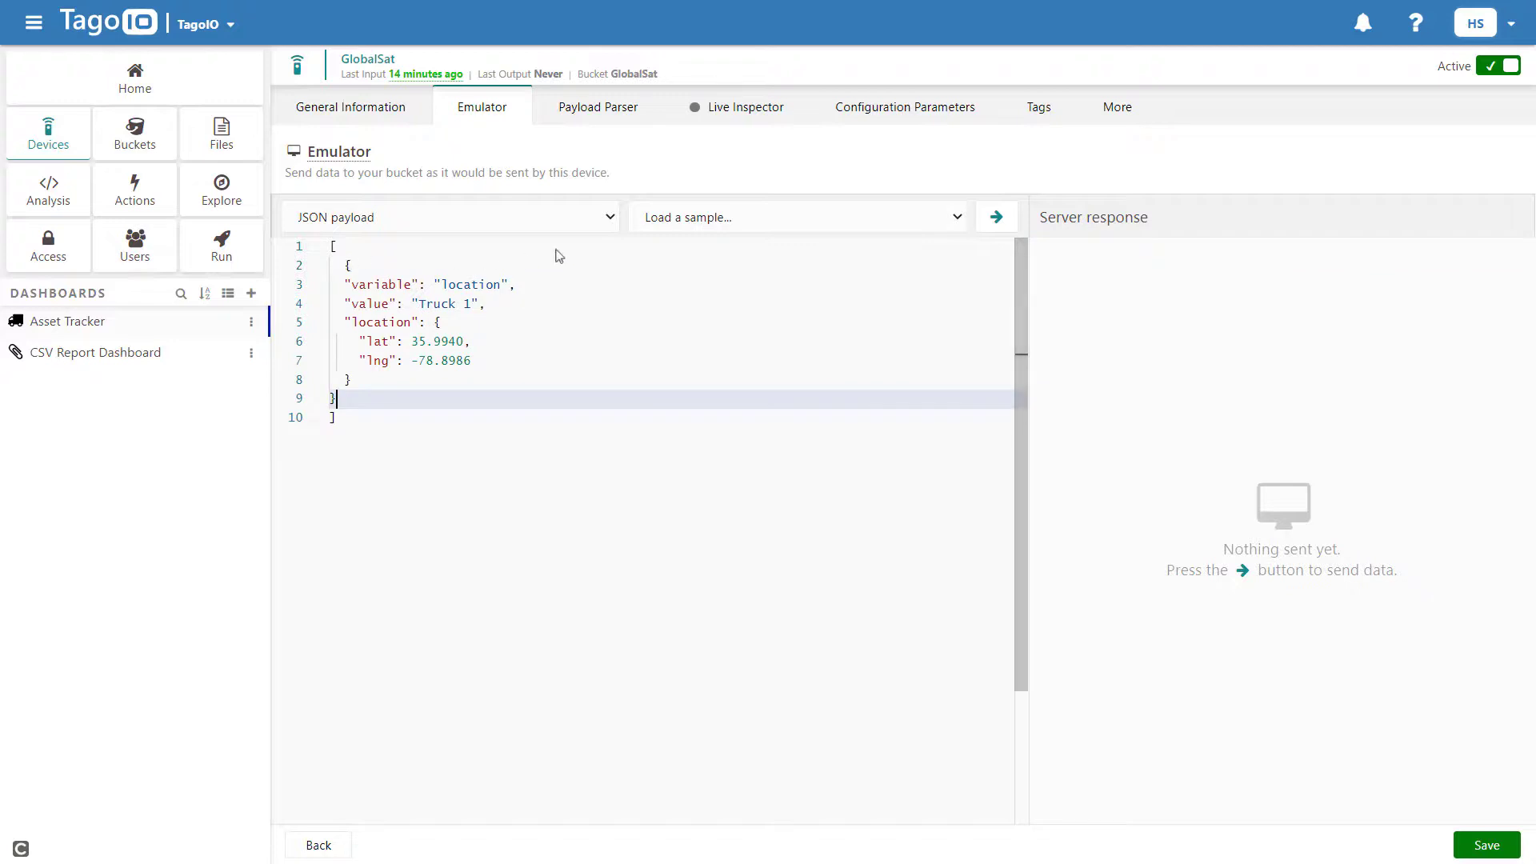
Send the payload (lat 35.9940, lng -78.8986) and confirm the 'Inside geofence' notification
left_click(986, 223)
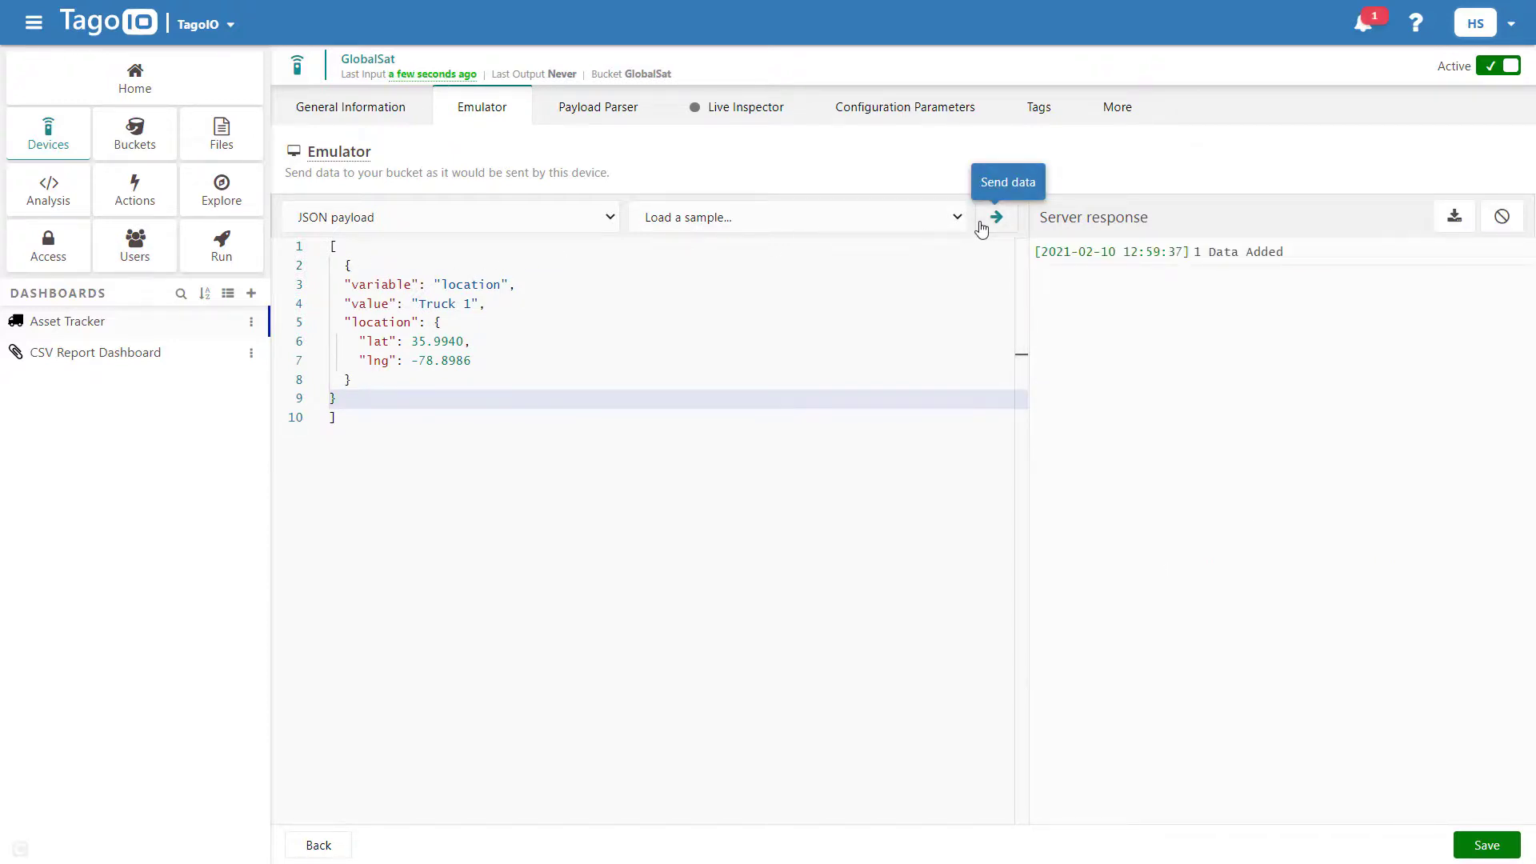
left_click(1362, 23)
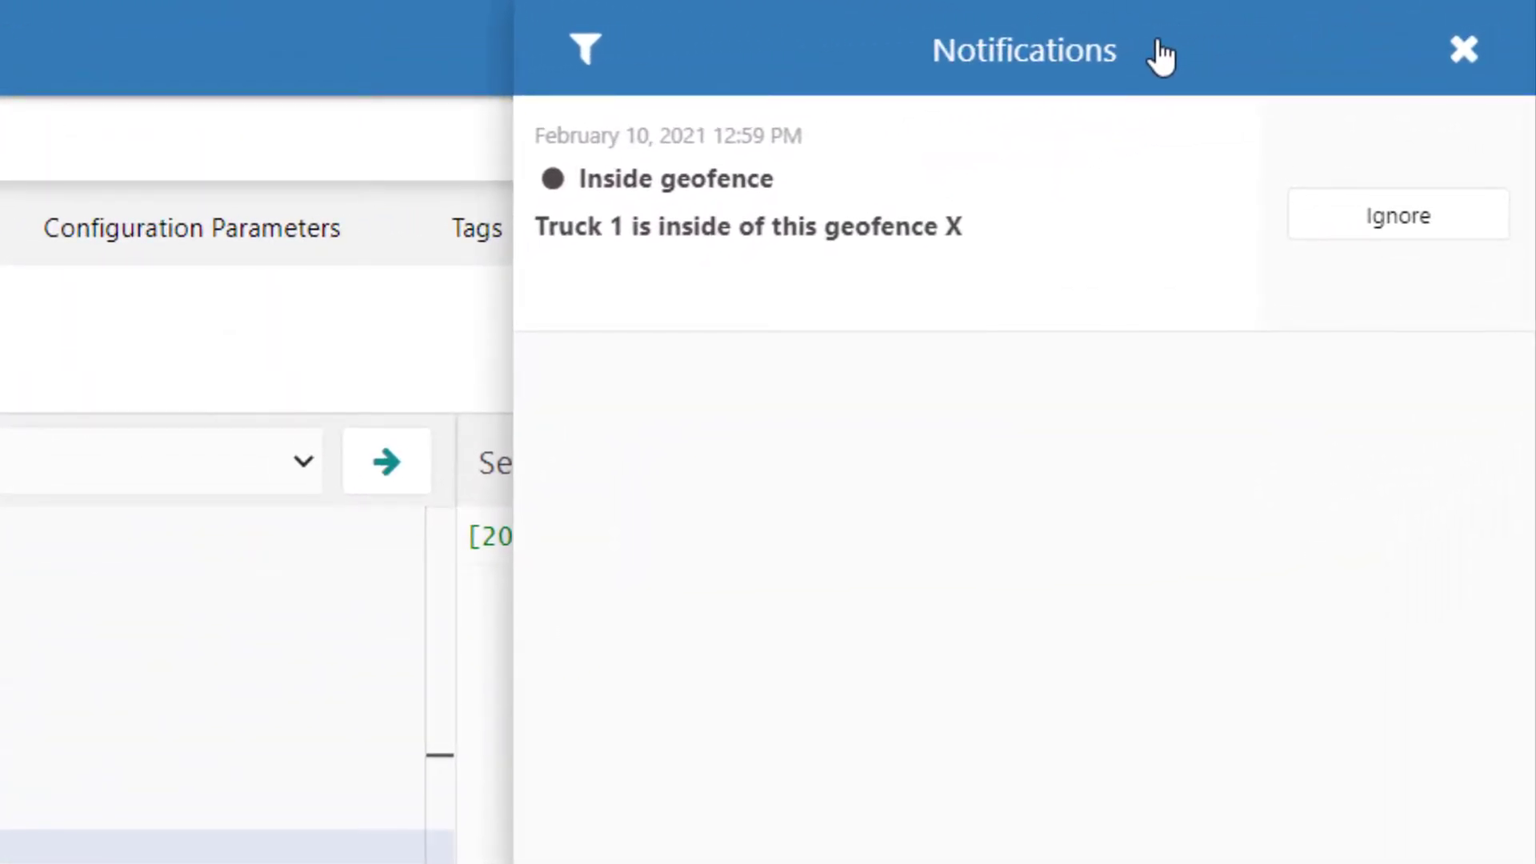
left_click(1464, 50)
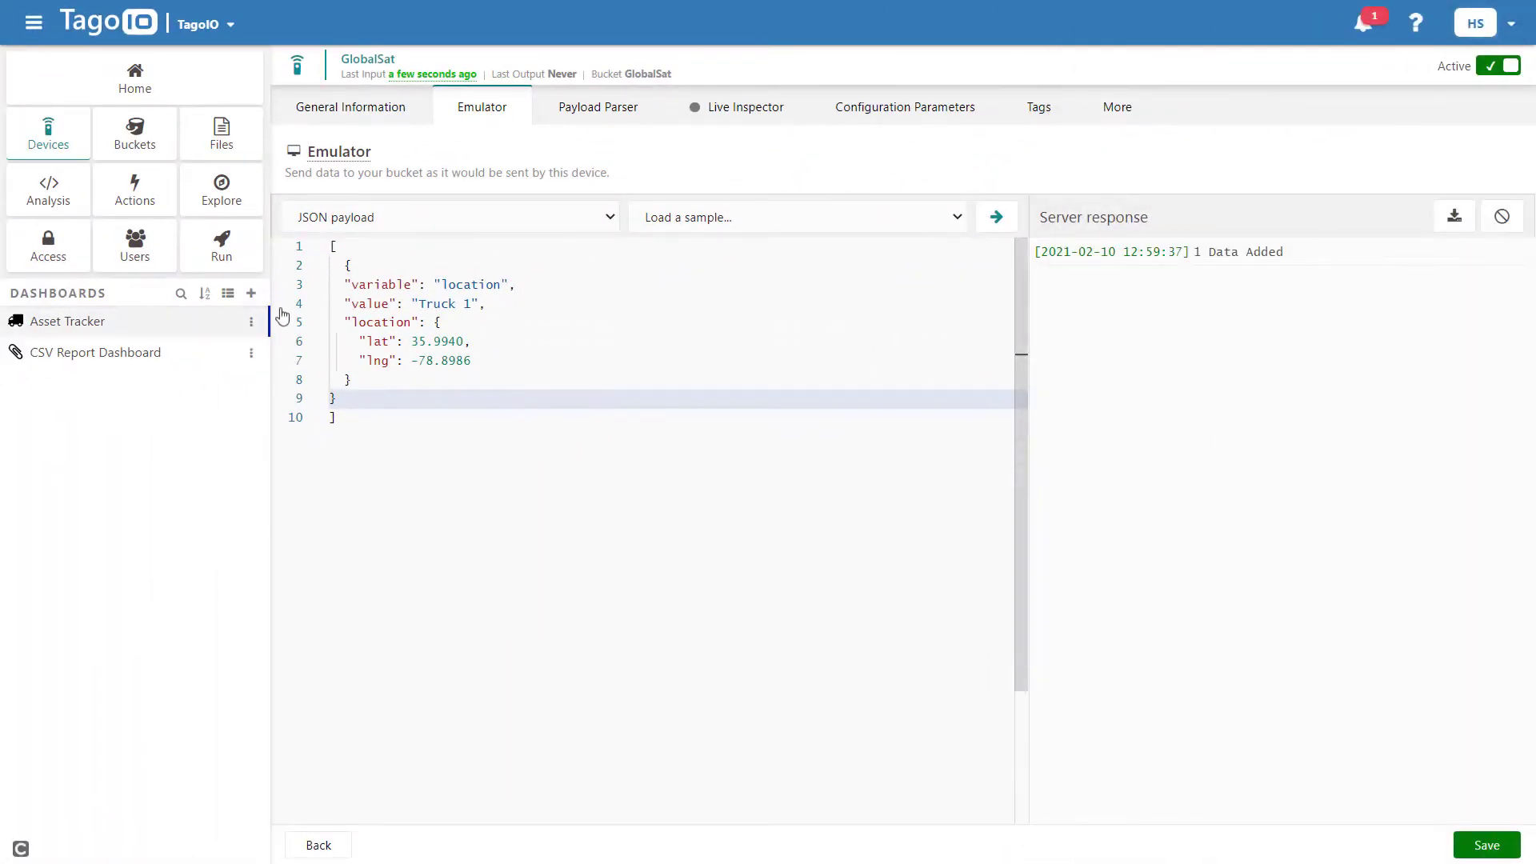
Return to the Asset Tracker dashboard to view the truck's map
left_click(209, 331)
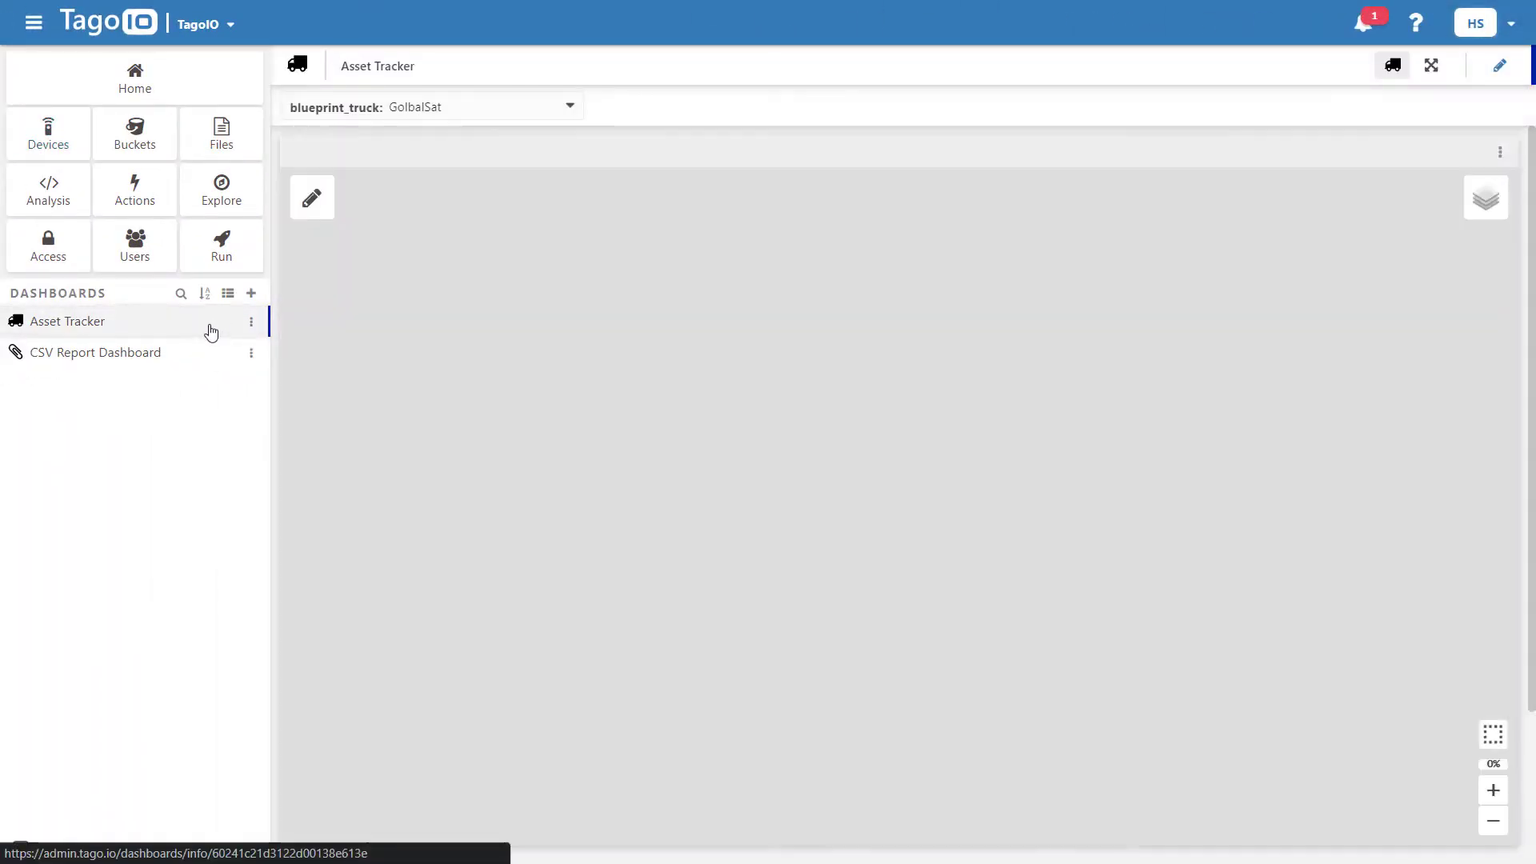